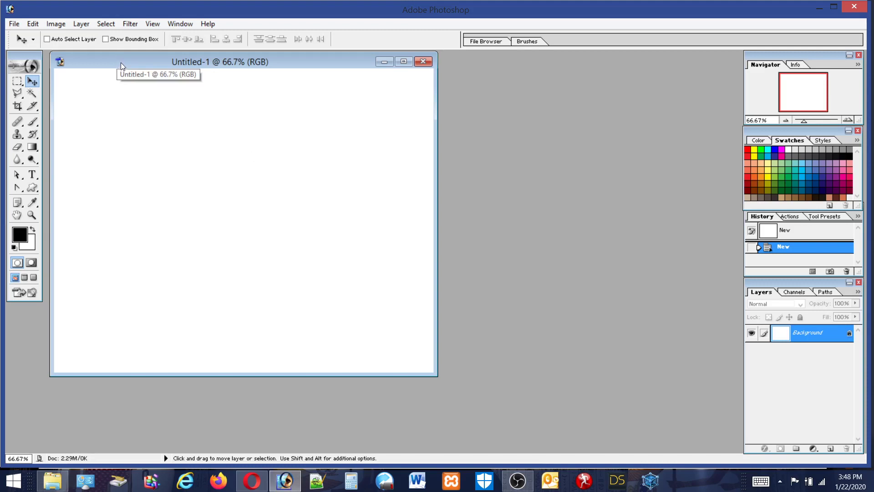
click(14, 24)
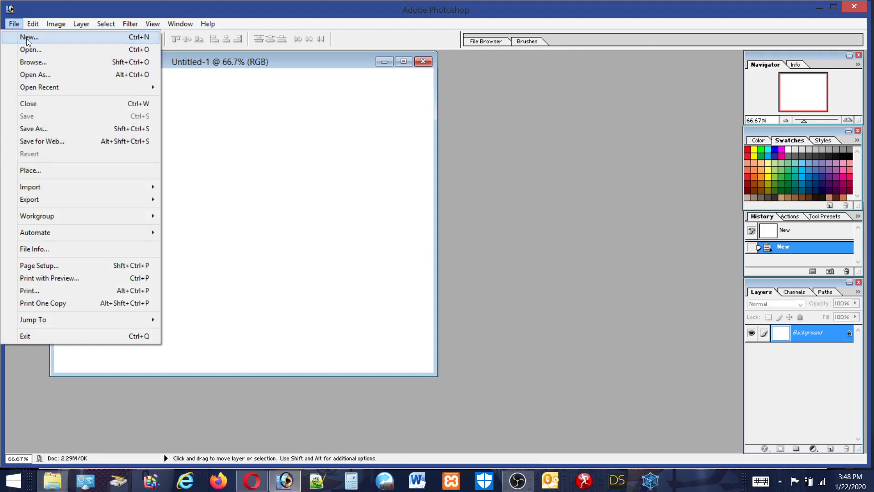
click(18, 25)
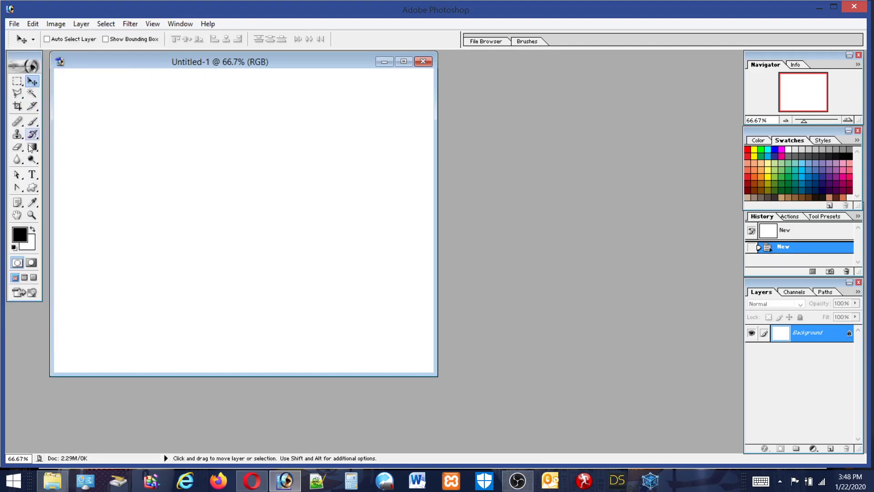
Start a black shape with the Pen tool, placing curved anchor points along a pot's left side, rounded bottom and right side
click(20, 190)
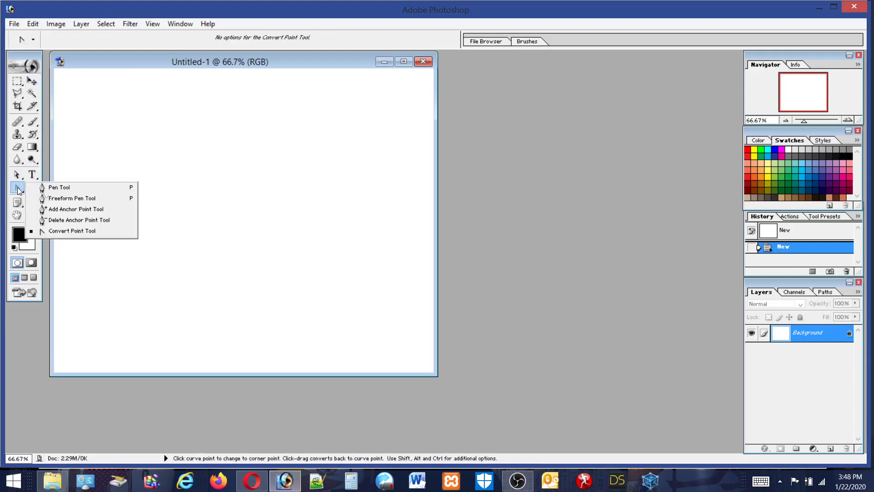
click(54, 191)
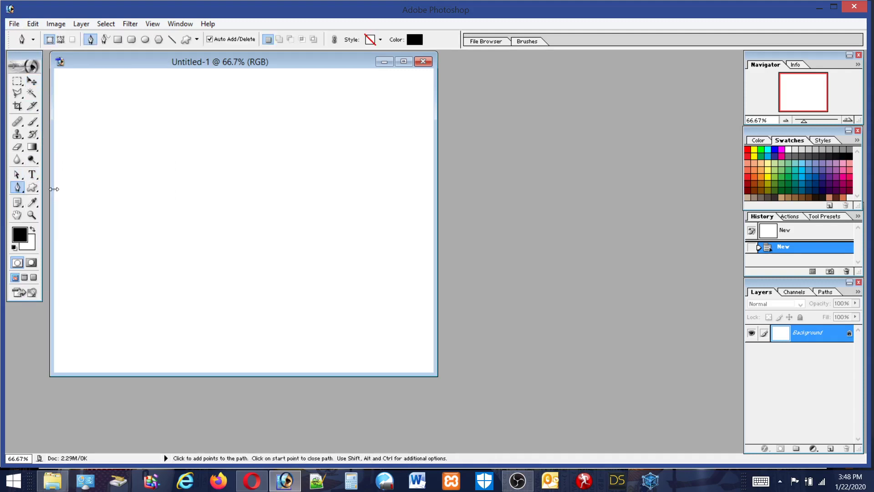
drag(144, 200, 140, 225)
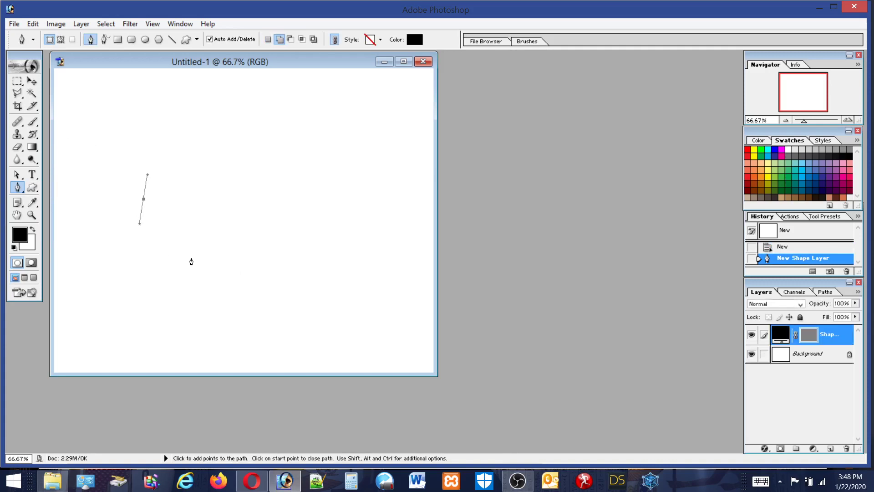
drag(152, 260, 168, 274)
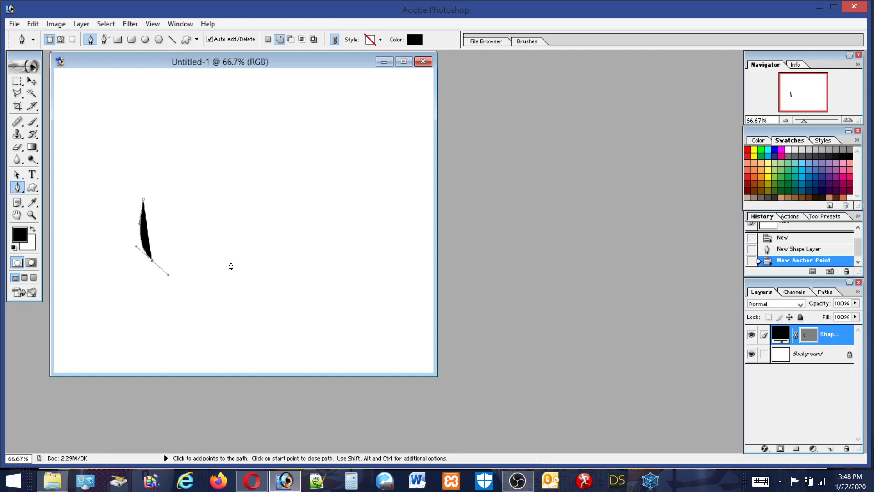
drag(229, 261, 238, 244)
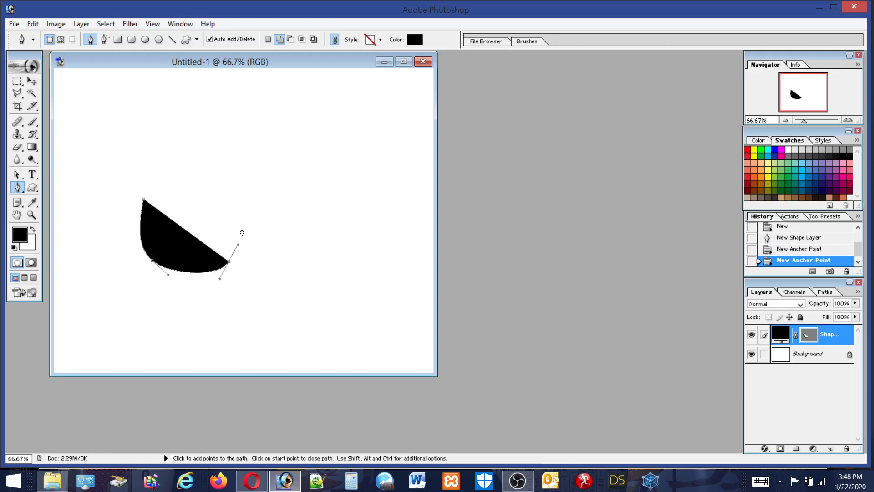
drag(234, 209, 243, 184)
Continue the path around a wide rim through its right tip, top centre and left tip, and close it at the starting point
click(232, 194)
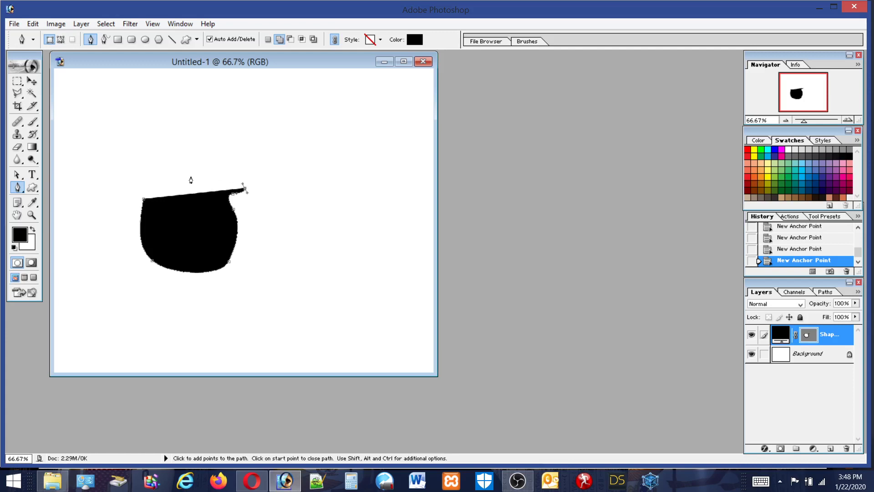
drag(192, 176, 184, 178)
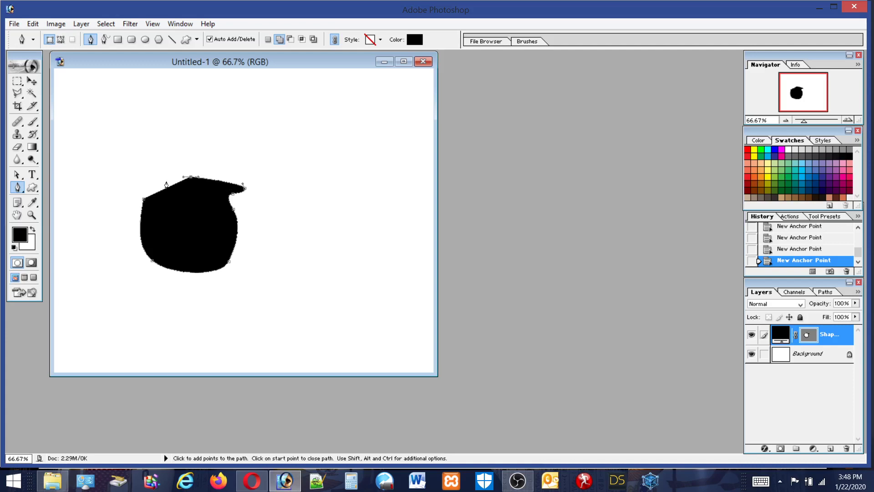
click(136, 186)
drag(132, 189, 131, 192)
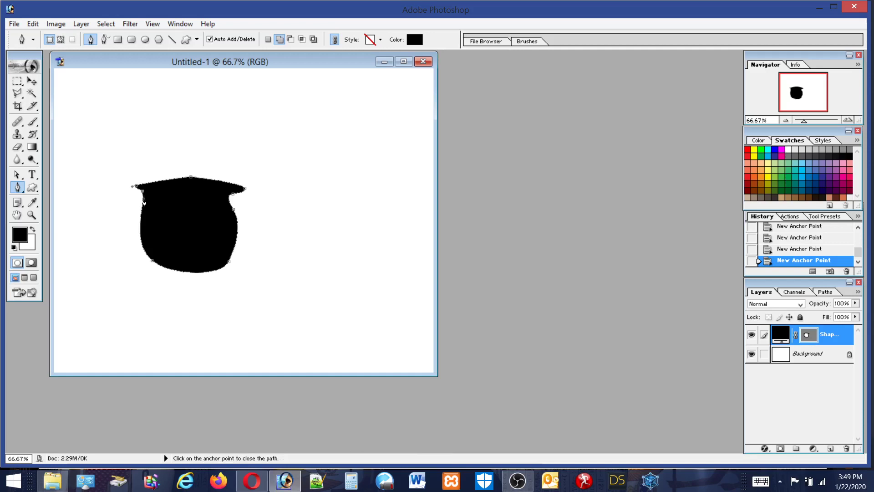
click(143, 203)
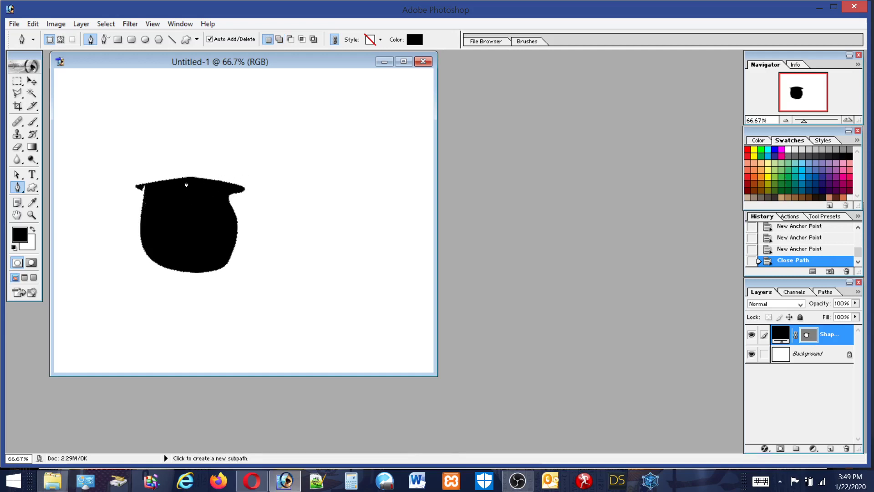
Use the Convert Point tool to reshape the curves at the pot's left neck corner and the rim's left tip
click(18, 189)
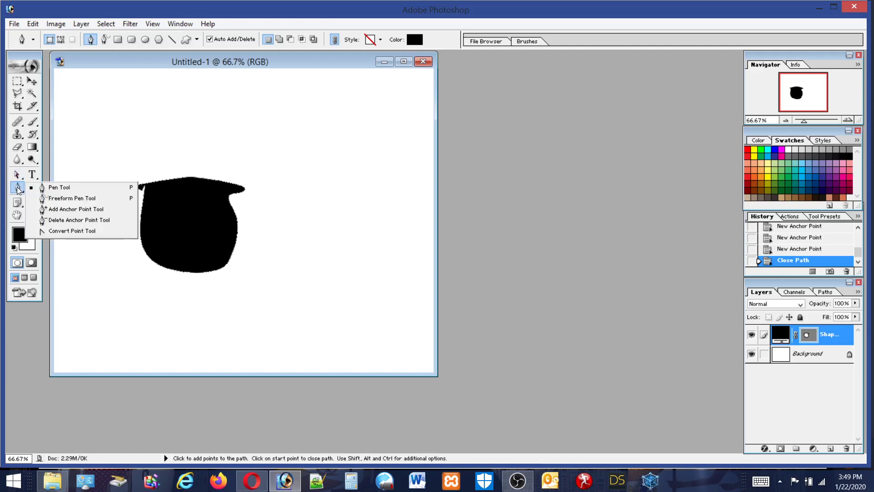
click(42, 233)
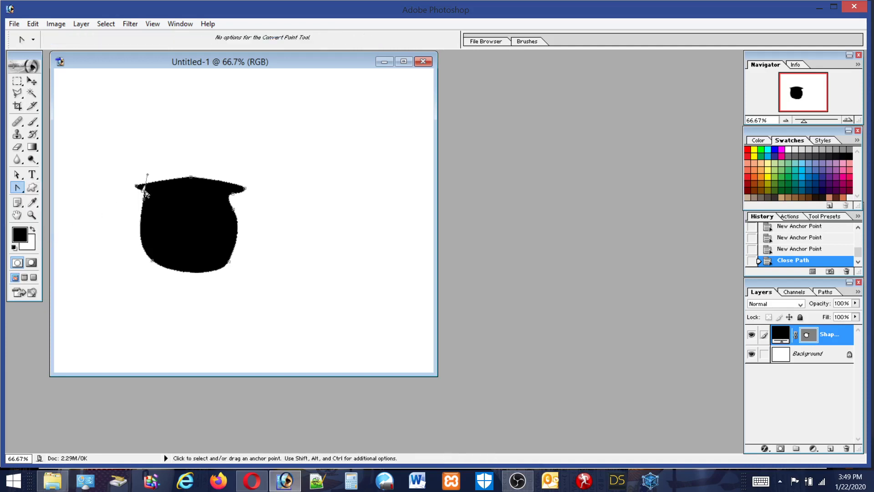
click(148, 195)
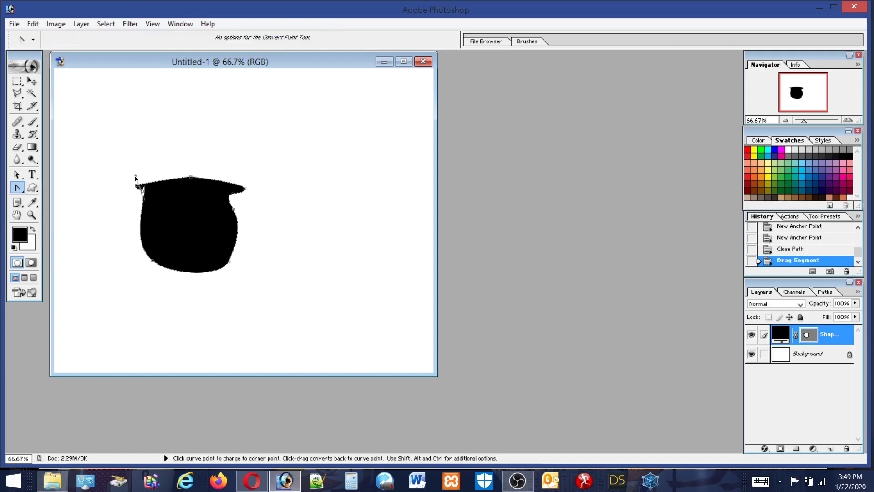
drag(143, 199, 120, 191)
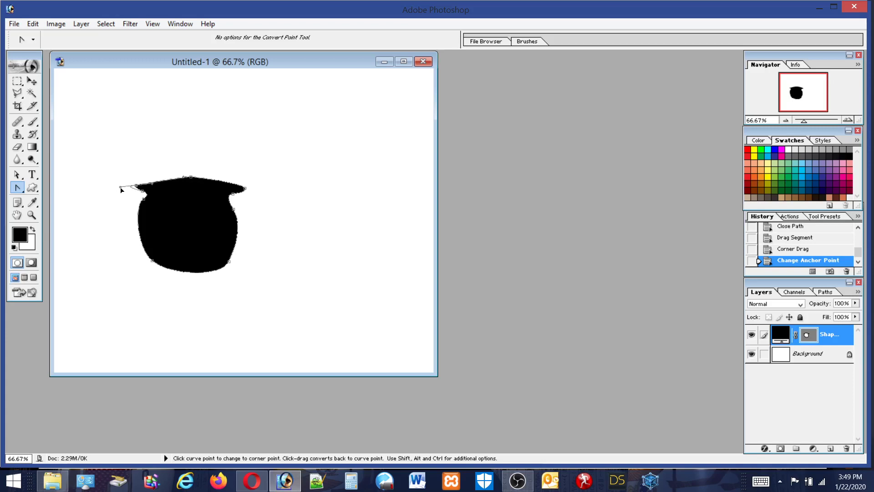
click(122, 188)
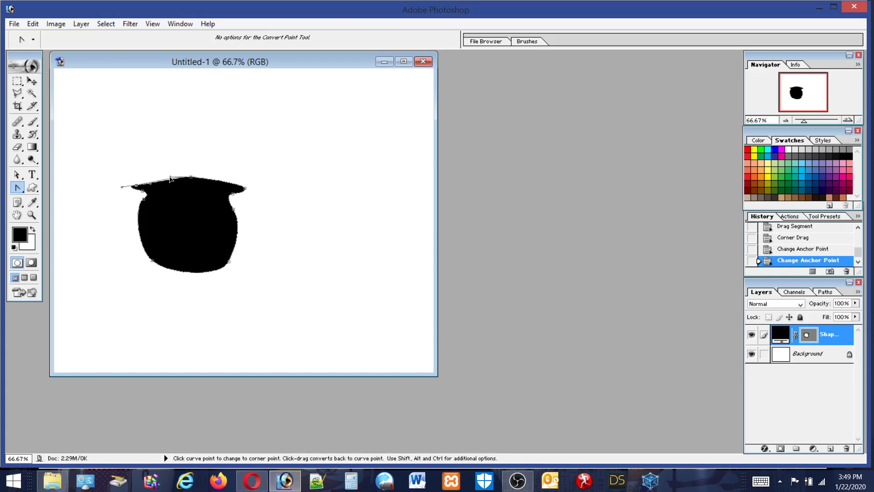
Adjust the curve handles along the rim's top edge and at its left and right tips to give the rim a smooth outline
drag(159, 178, 176, 180)
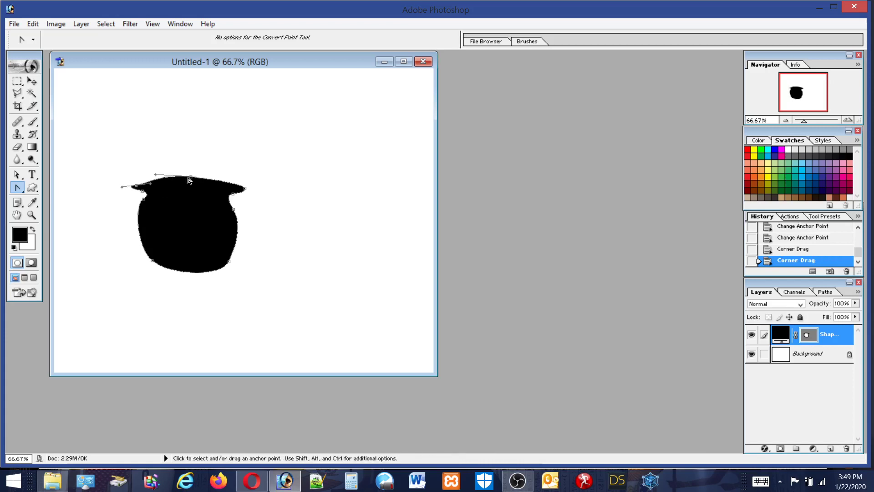
drag(186, 179, 155, 178)
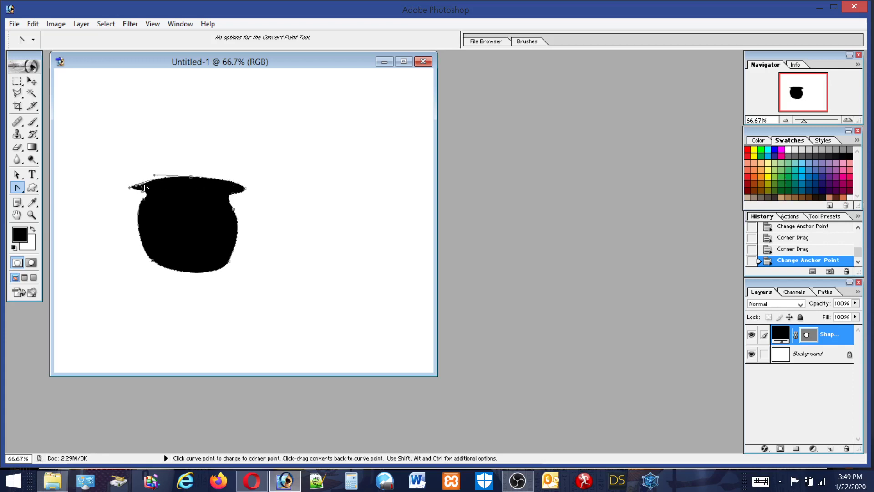
drag(152, 184, 137, 192)
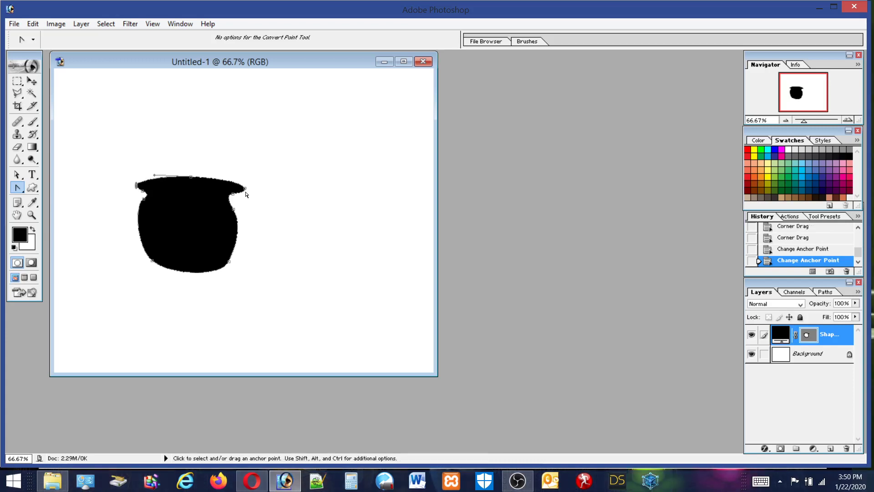
mouse_move(245, 190)
mouse_down()
mouse_move(239, 183)
mouse_move(245, 187)
mouse_move(231, 206)
mouse_move(242, 195)
mouse_up()
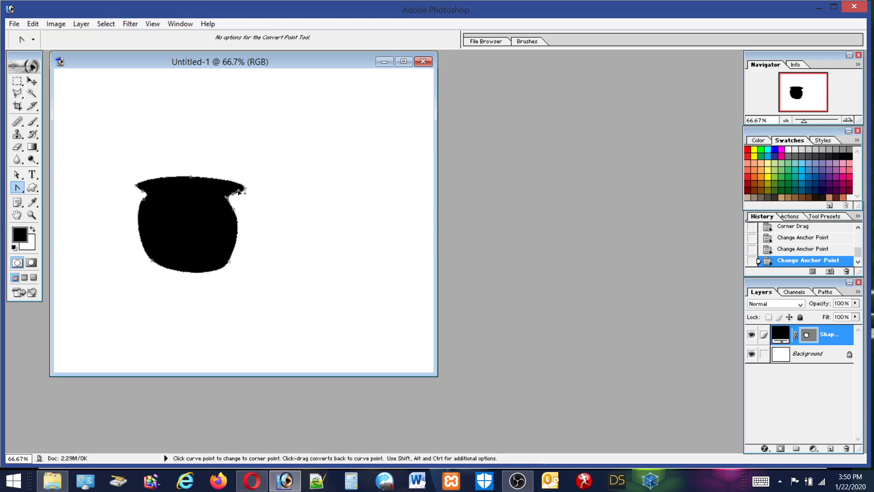
drag(238, 191, 240, 189)
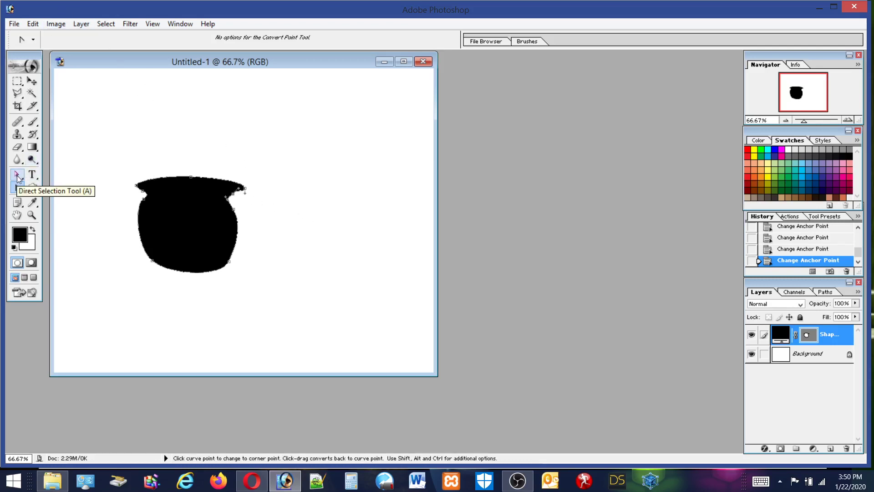
Move the neck, right shoulder and lower body anchor points with the Direct Selection tool to narrow the neck and widen the body
drag(18, 179, 89, 189)
drag(233, 195, 240, 230)
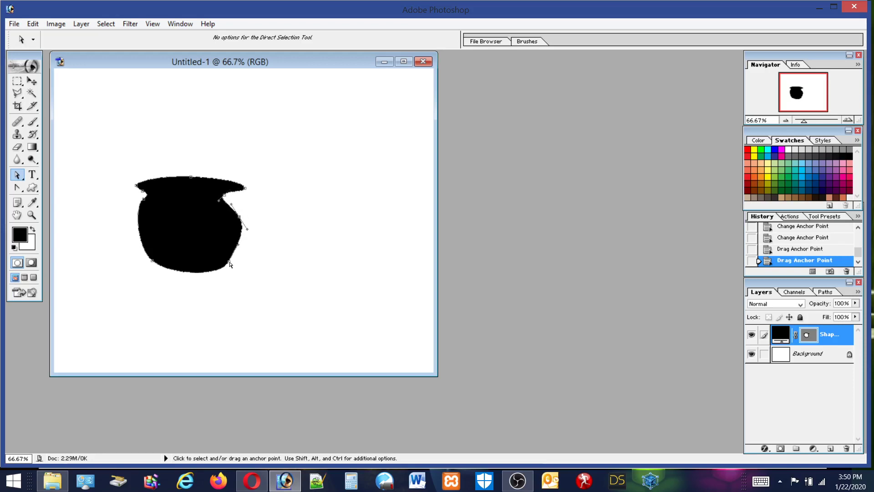
drag(229, 262, 227, 263)
mouse_move(144, 200)
mouse_down()
mouse_move(137, 209)
mouse_move(146, 189)
mouse_move(155, 194)
mouse_up()
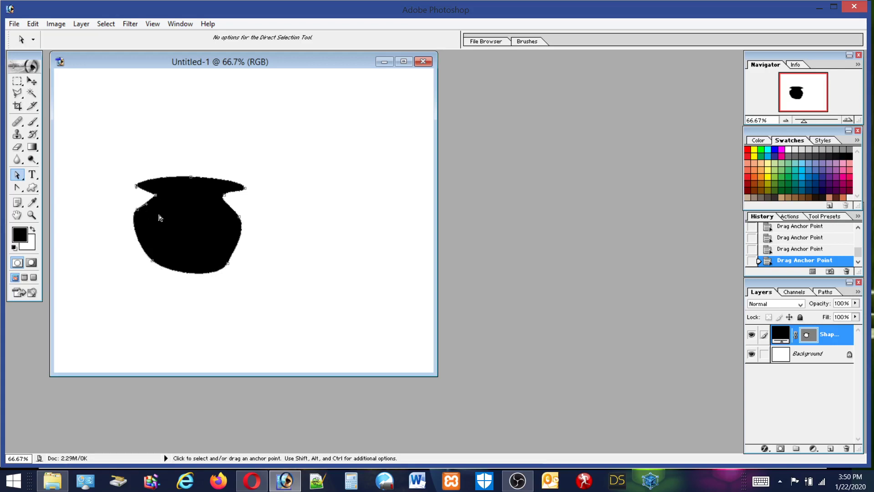
drag(152, 261, 145, 265)
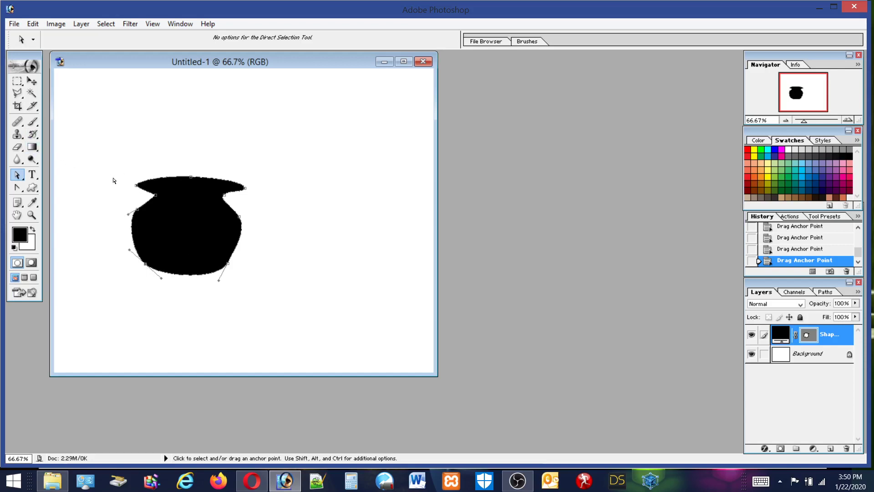
Round the rim's left tip and move it outward, and turn the left neck corner into a smooth inward curve
click(137, 186)
mouse_move(136, 190)
mouse_down()
mouse_move(137, 198)
mouse_move(135, 177)
mouse_move(132, 185)
mouse_up()
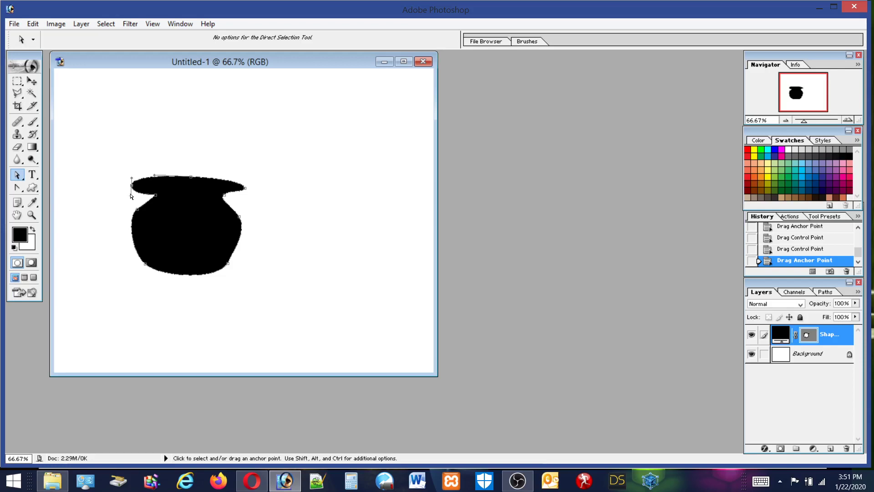
click(155, 195)
click(150, 206)
click(18, 188)
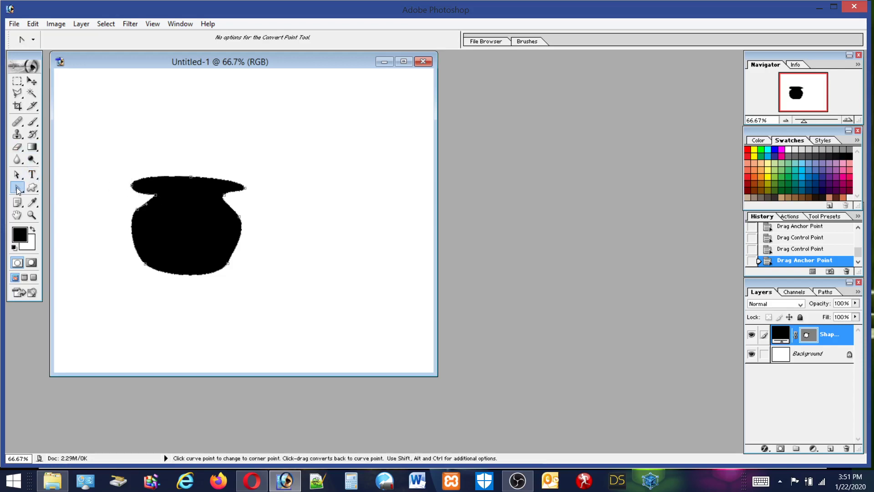
ctrl+click(158, 203)
drag(158, 204, 160, 208)
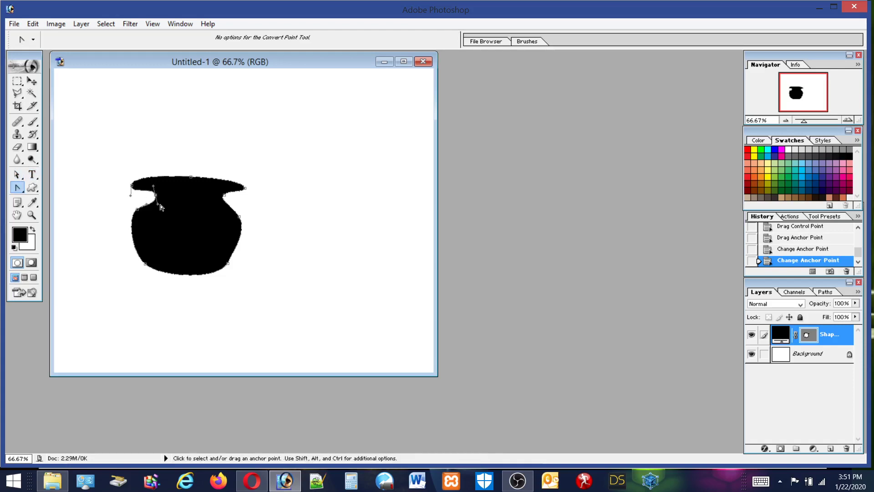
click(17, 174)
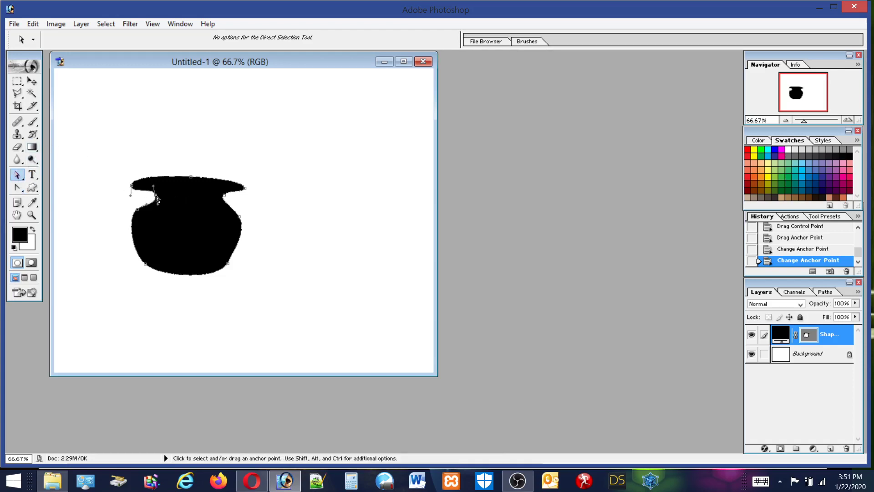
drag(157, 199, 156, 204)
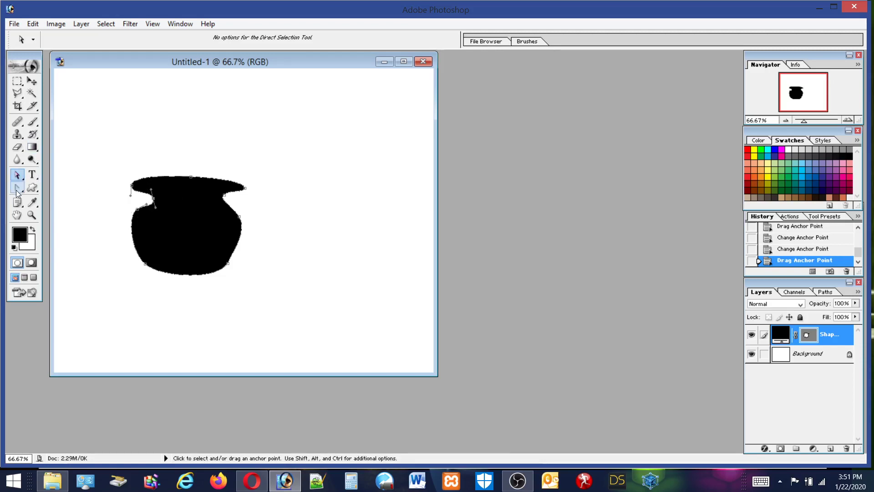
Widen the pot's left shoulder and lengthen the body by moving both bottom corner anchor points downward
drag(138, 212, 141, 206)
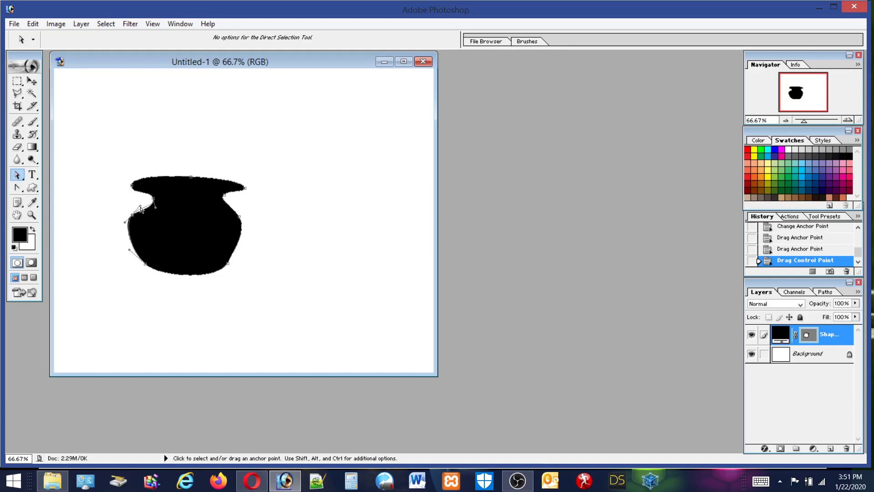
drag(147, 265, 142, 267)
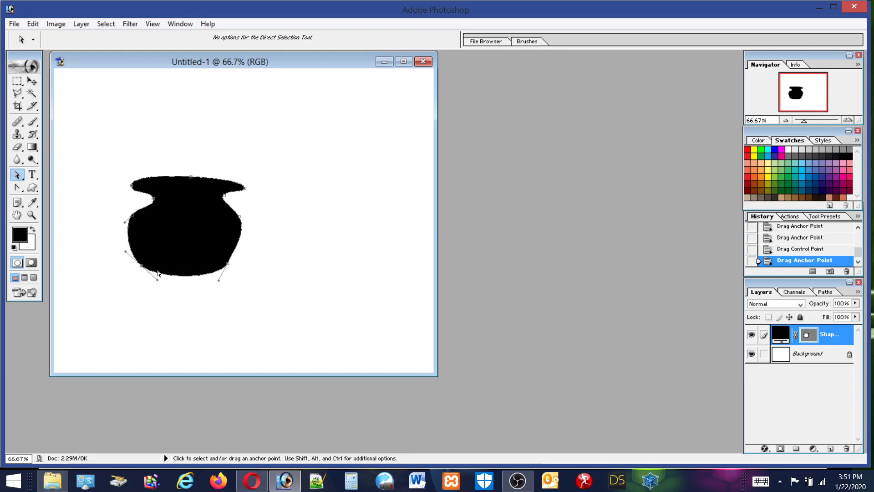
drag(141, 267, 142, 302)
drag(228, 267, 235, 301)
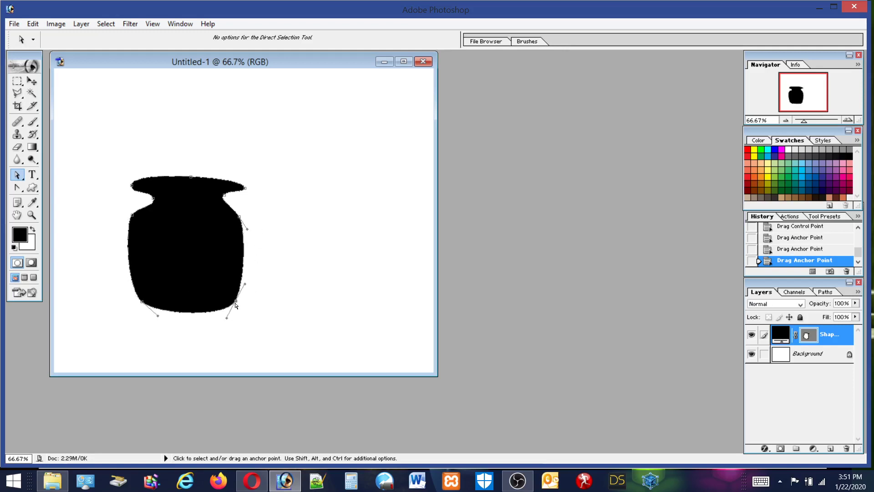
drag(235, 303, 233, 302)
Curve the right side of the neck inward and round the rim's right tip with vertical handles to match the left side
drag(250, 232, 247, 229)
drag(225, 198, 243, 203)
drag(17, 187, 53, 224)
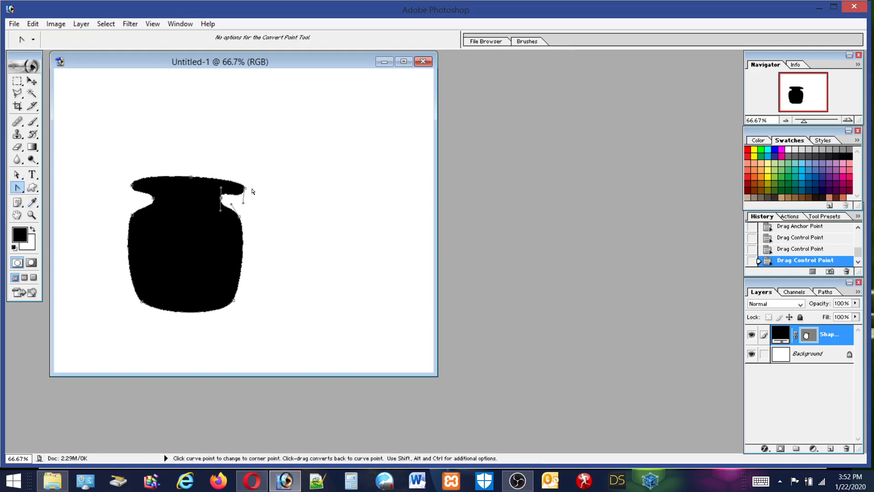
mouse_move(246, 189)
mouse_down()
mouse_move(247, 200)
mouse_move(250, 177)
mouse_move(241, 179)
mouse_up()
click(250, 196)
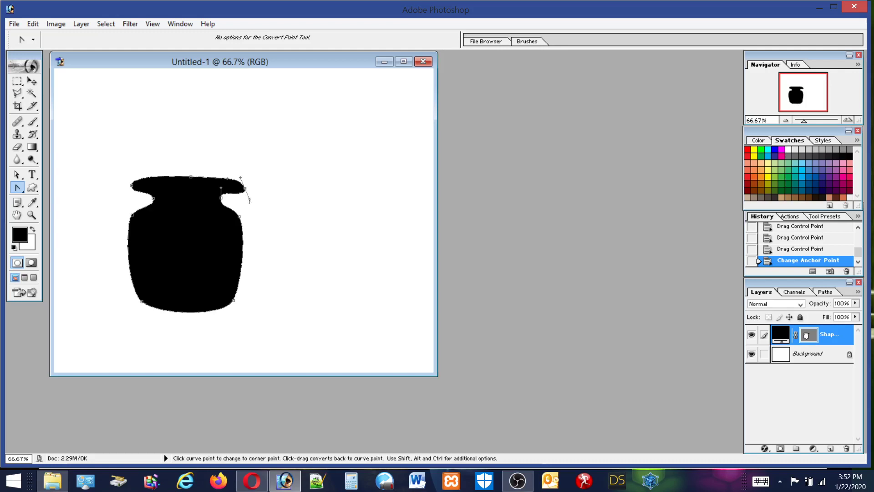
drag(249, 200, 245, 177)
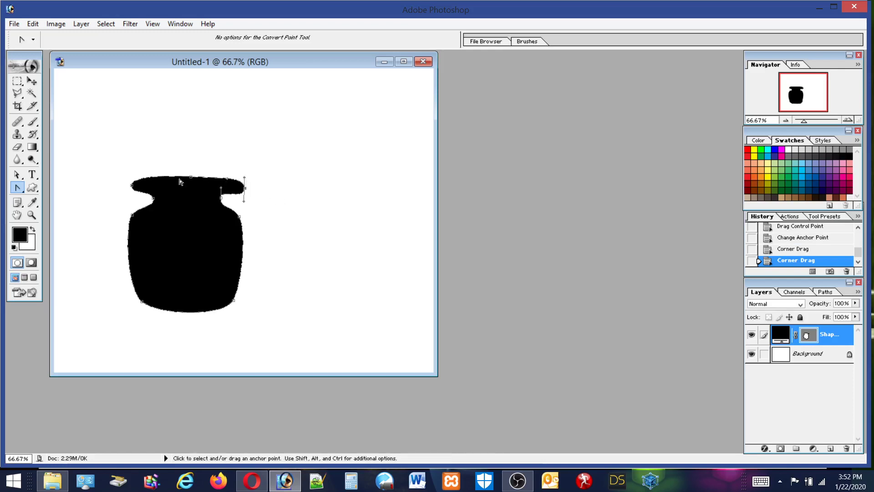
Raise the rim's top centre anchor point with the Direct Selection tool and extend its handles sideways into an even, domed top
click(17, 175)
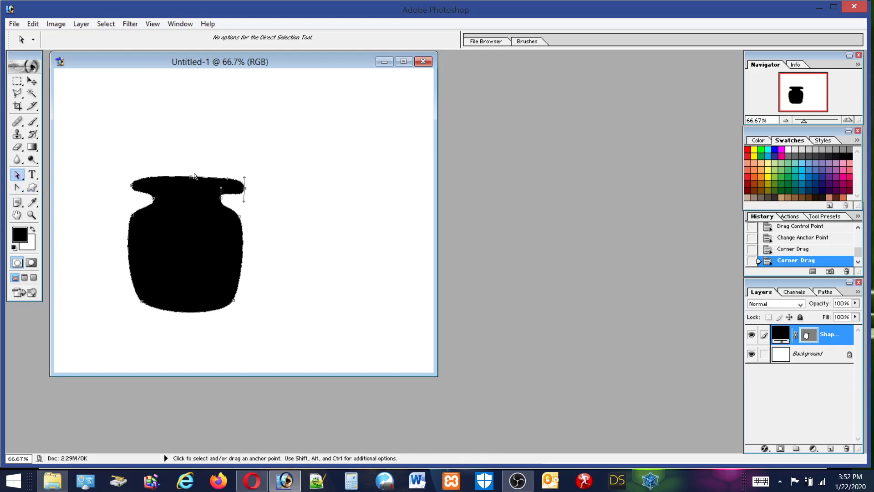
click(194, 177)
drag(187, 176, 213, 175)
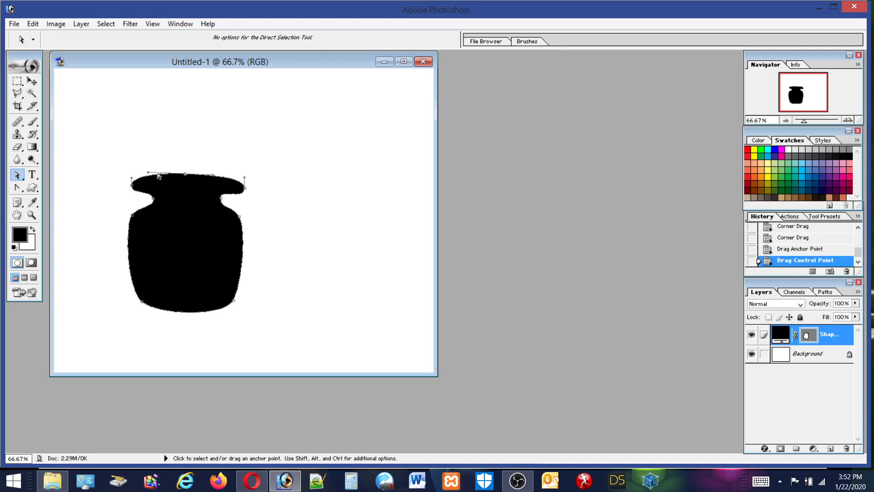
drag(150, 174, 160, 176)
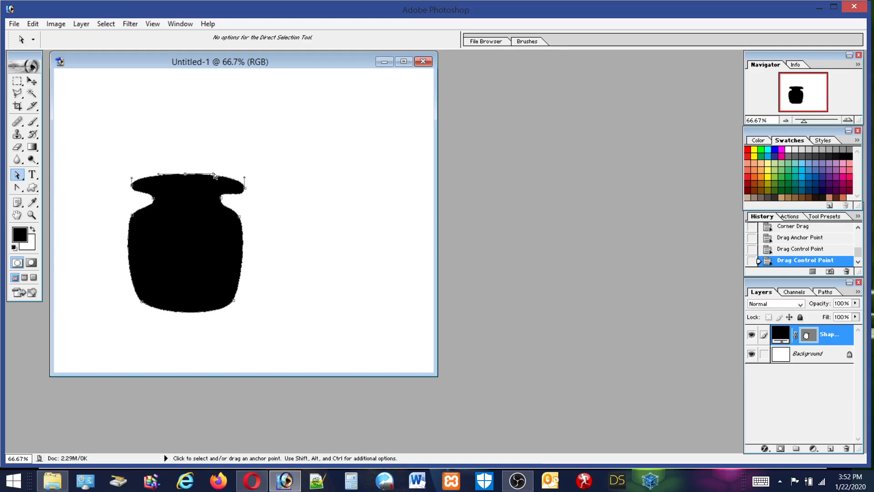
mouse_move(215, 175)
mouse_down()
mouse_move(338, 158)
mouse_move(273, 186)
mouse_move(297, 164)
mouse_move(337, 178)
mouse_move(242, 182)
mouse_move(357, 179)
mouse_move(651, 138)
mouse_move(381, 150)
mouse_move(225, 175)
mouse_up()
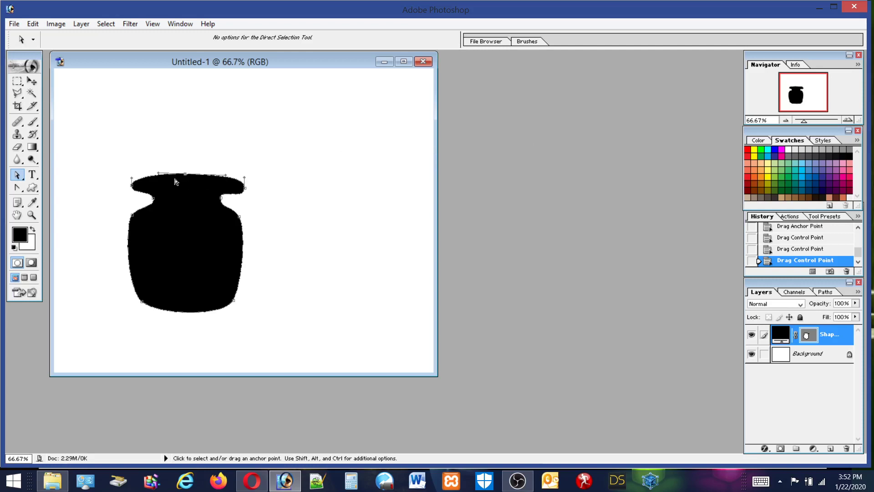
drag(159, 176, 184, 170)
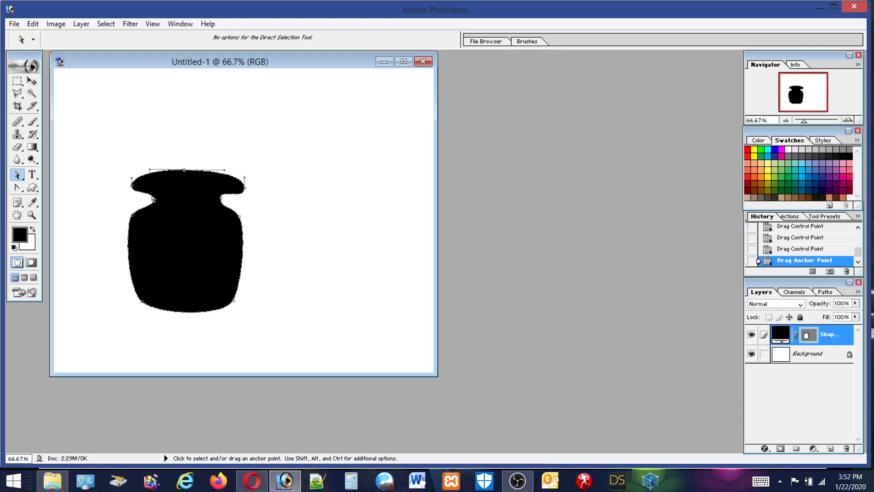
Lower the anchor points on both sides of the neck and move the right shoulder anchor down and slightly outward
drag(153, 201, 155, 208)
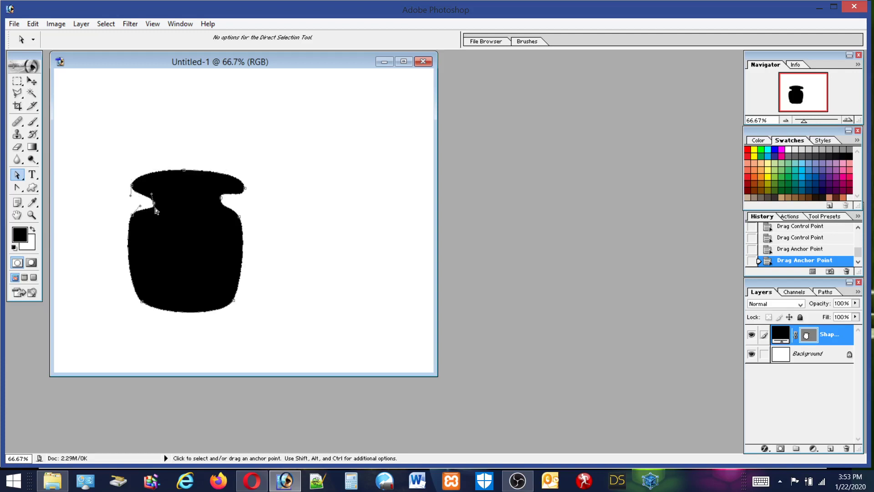
mouse_move(222, 201)
mouse_down()
mouse_move(243, 230)
mouse_move(231, 202)
mouse_up()
mouse_move(247, 239)
mouse_down()
mouse_move(249, 252)
mouse_move(243, 234)
mouse_up()
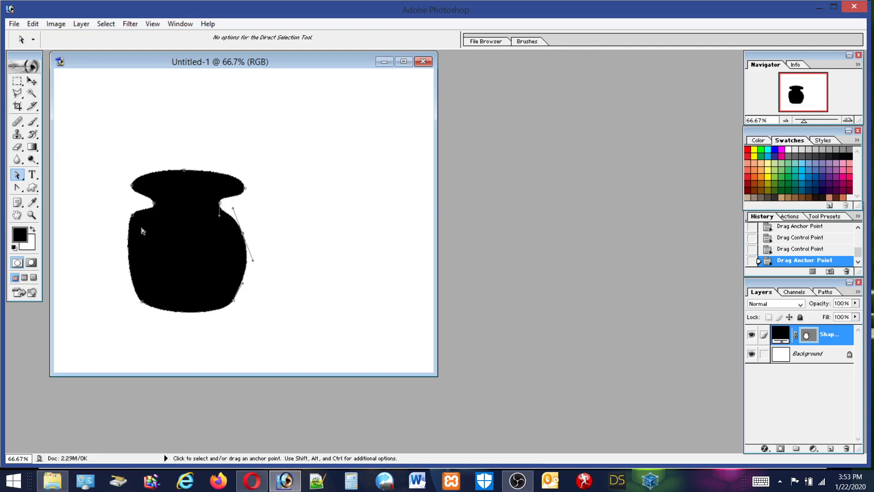
Move the left shoulder anchor down and outward, angle its handles into a rounded shoulder, and shift the bottom-left anchor down and outward
click(134, 216)
drag(142, 205, 148, 191)
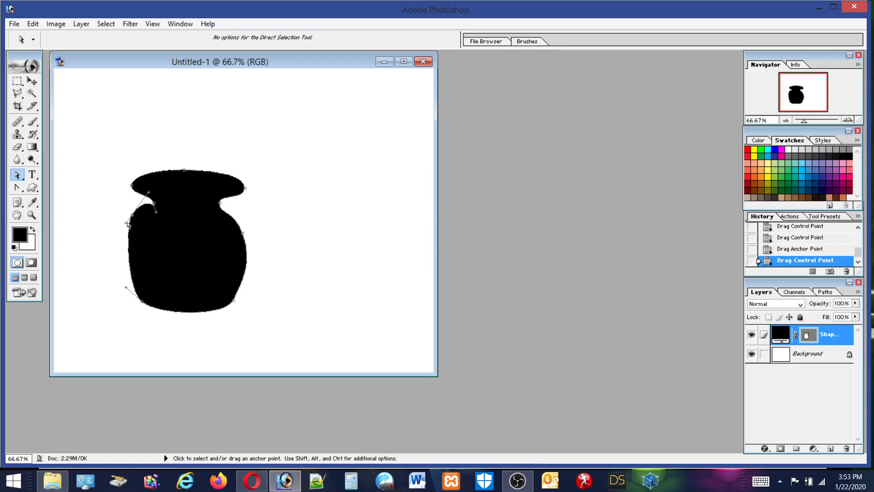
mouse_move(123, 228)
mouse_down()
mouse_move(119, 235)
mouse_move(127, 228)
mouse_up()
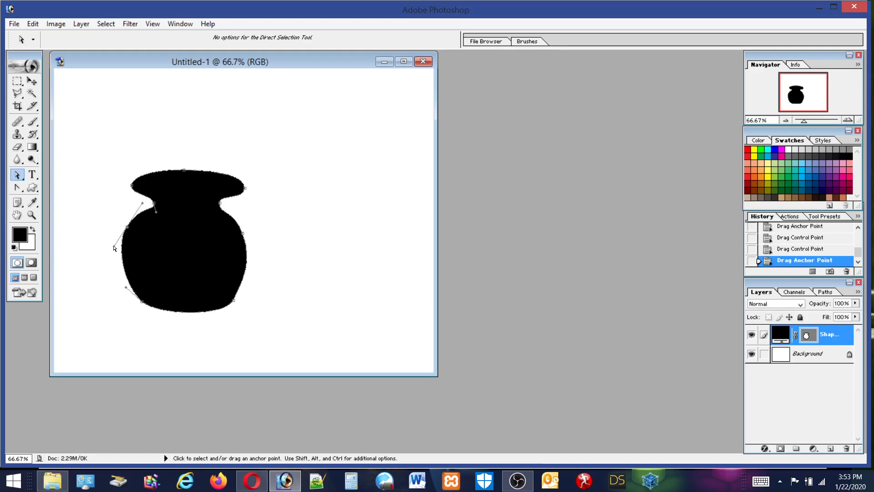
drag(114, 248, 117, 250)
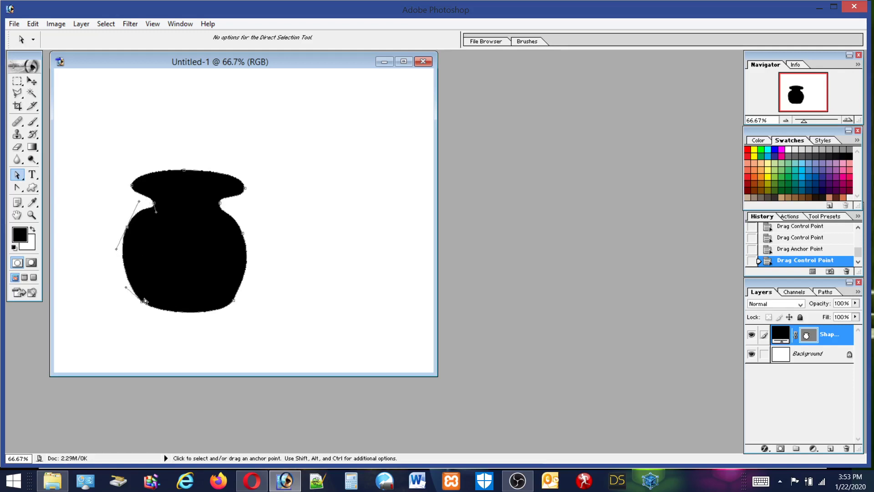
mouse_move(144, 300)
mouse_down()
mouse_move(138, 306)
mouse_move(150, 317)
mouse_up()
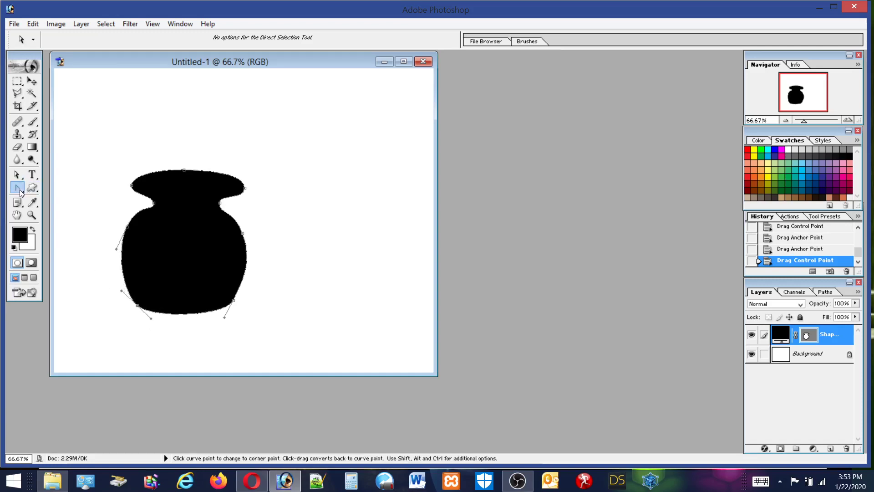
Try converting the body's bottom-left anchor to a corner point, and undo the anchor changes
click(18, 188)
double_click(138, 306)
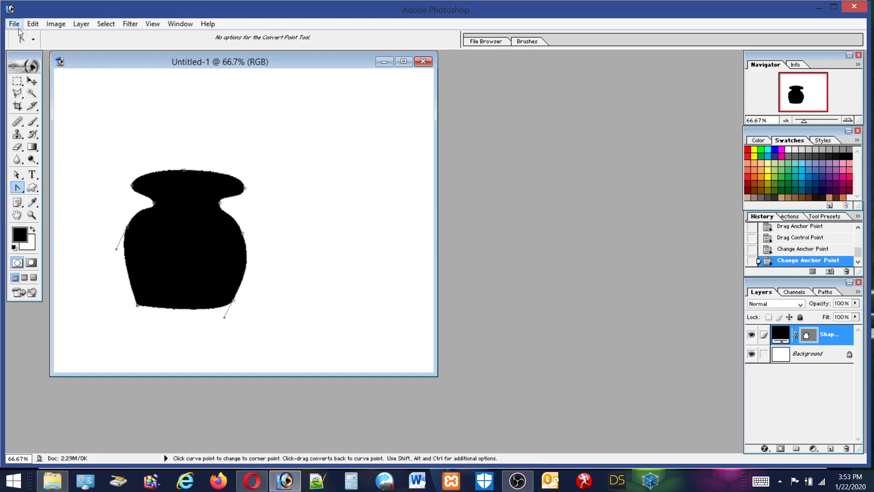
click(33, 24)
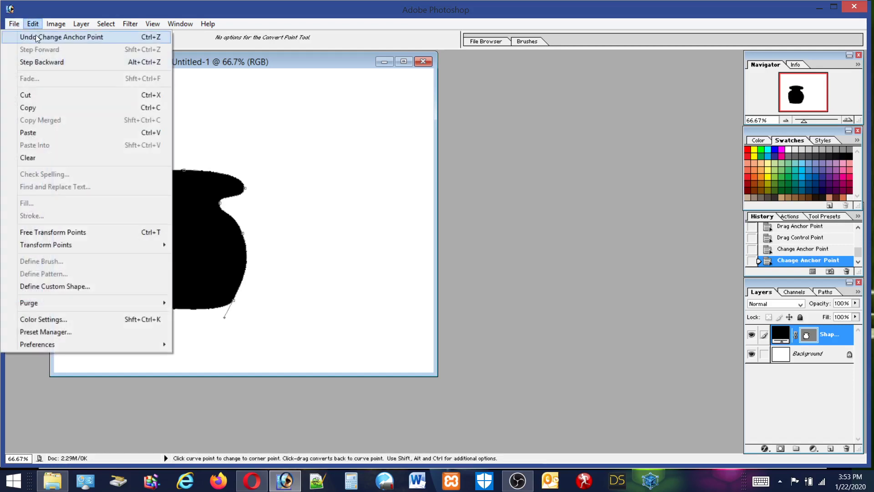
click(36, 35)
click(37, 24)
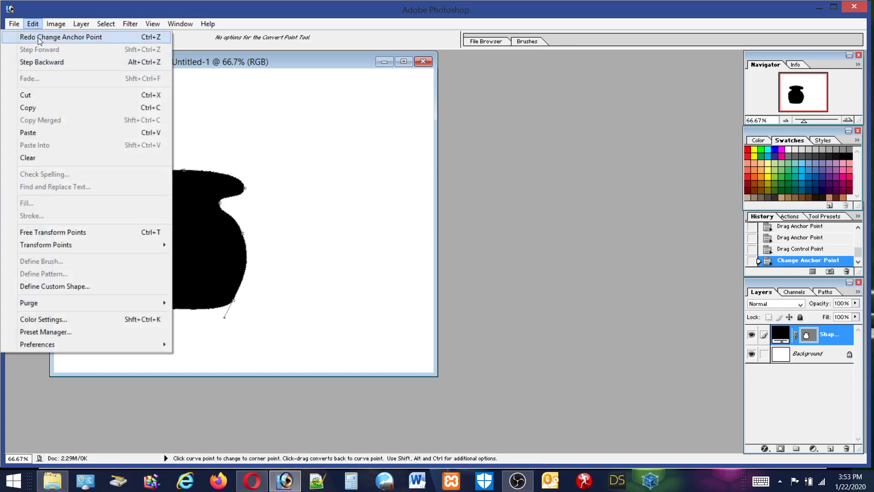
click(31, 62)
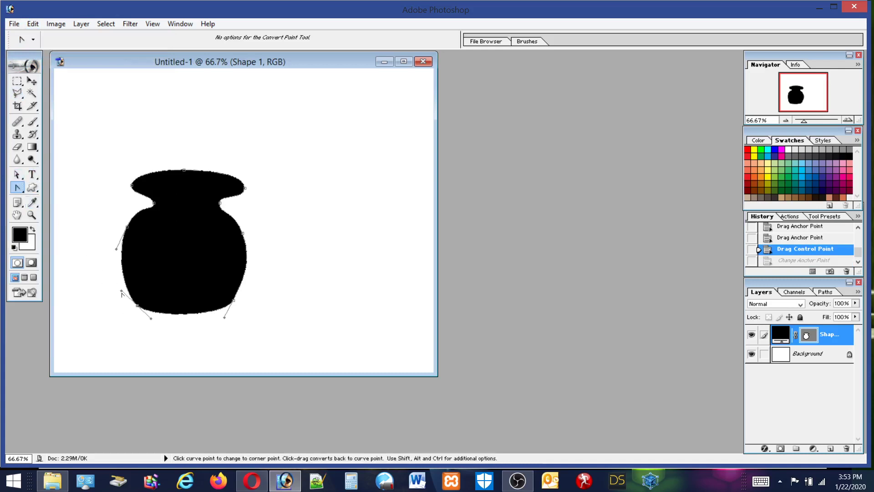
Sharpen both bottom corners of the pot with the Convert Point tool, aiming one handle up the side and the other along the base
drag(121, 292, 135, 284)
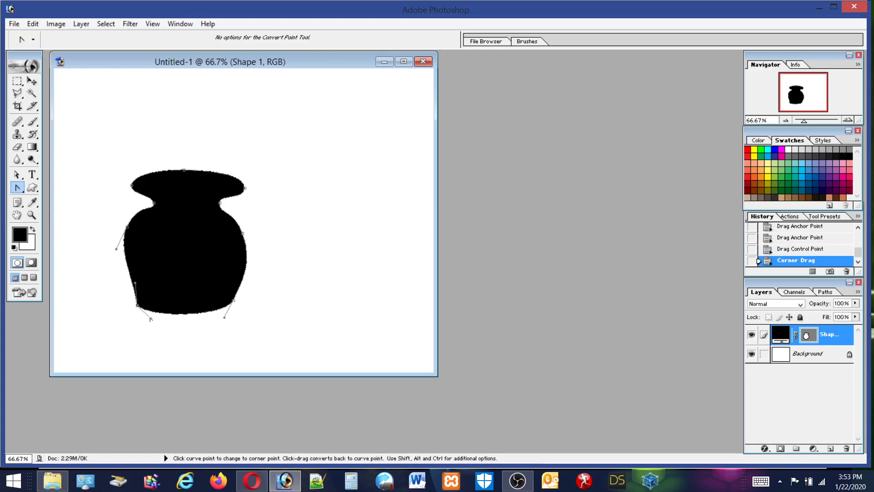
drag(151, 320, 160, 311)
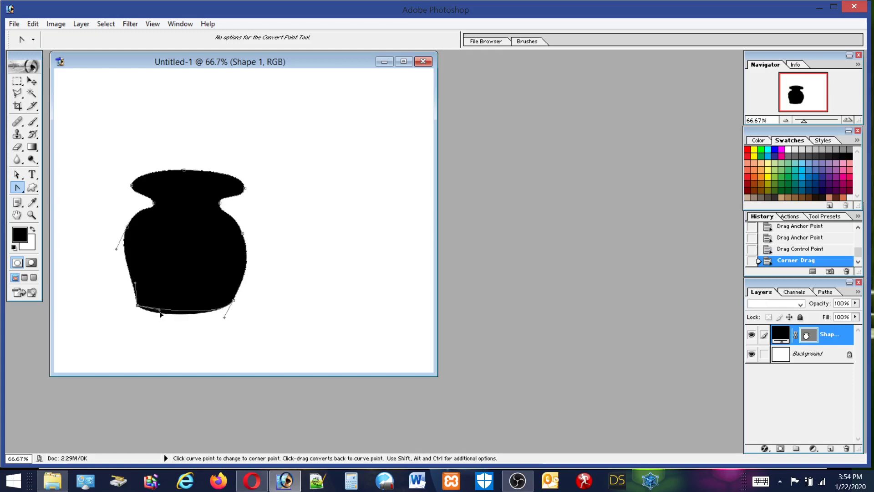
click(235, 302)
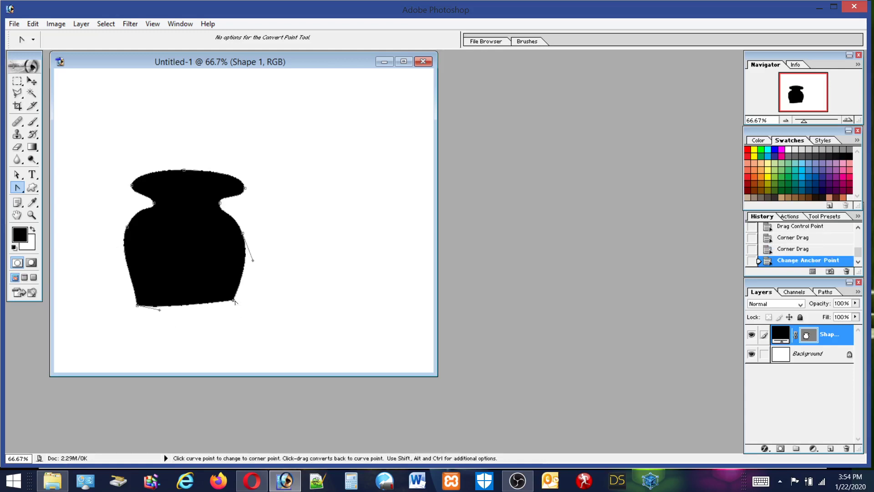
drag(233, 300, 237, 281)
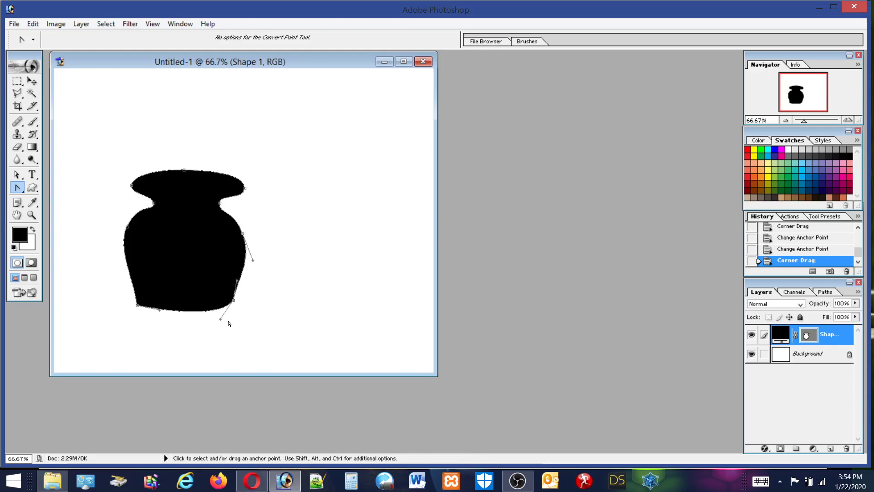
drag(219, 320, 215, 306)
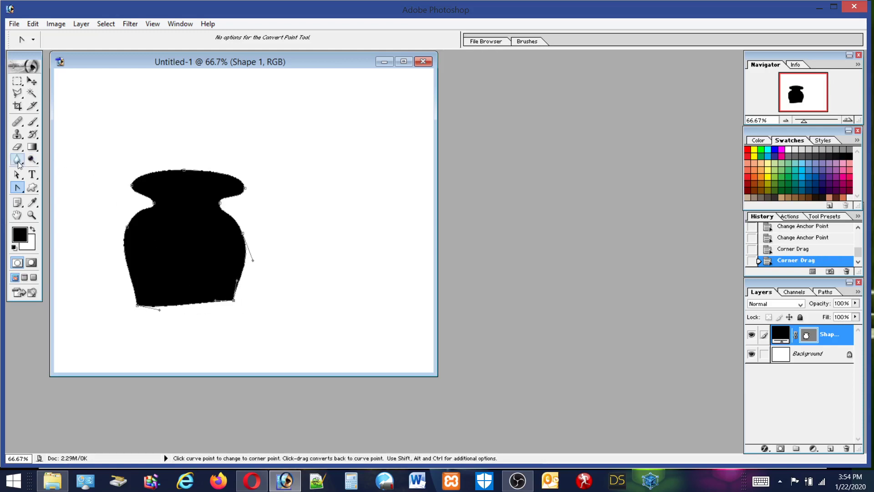
Lower both bottom corner anchors and shift them inward to lengthen and taper the body, and bow the base slightly downward
click(16, 174)
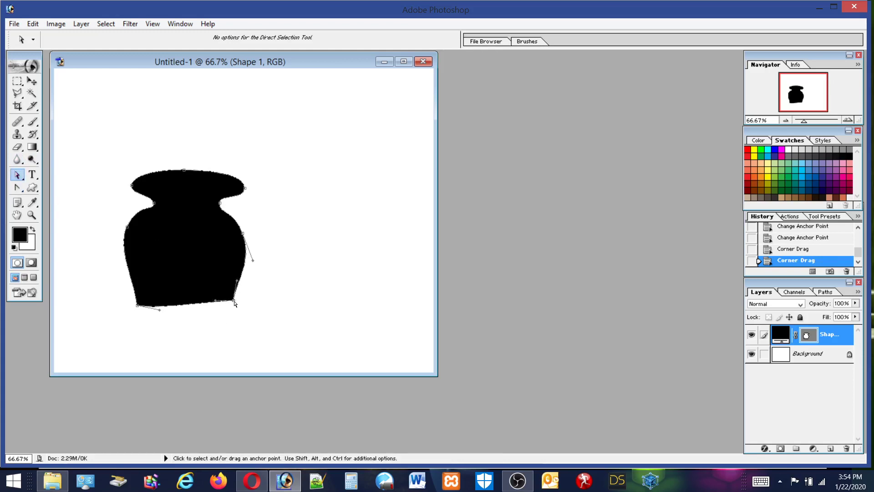
drag(235, 301, 227, 327)
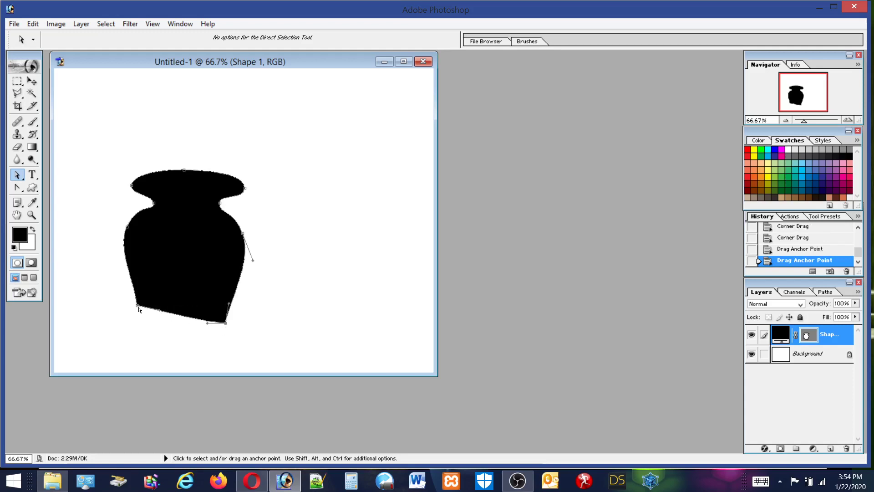
drag(138, 308, 140, 321)
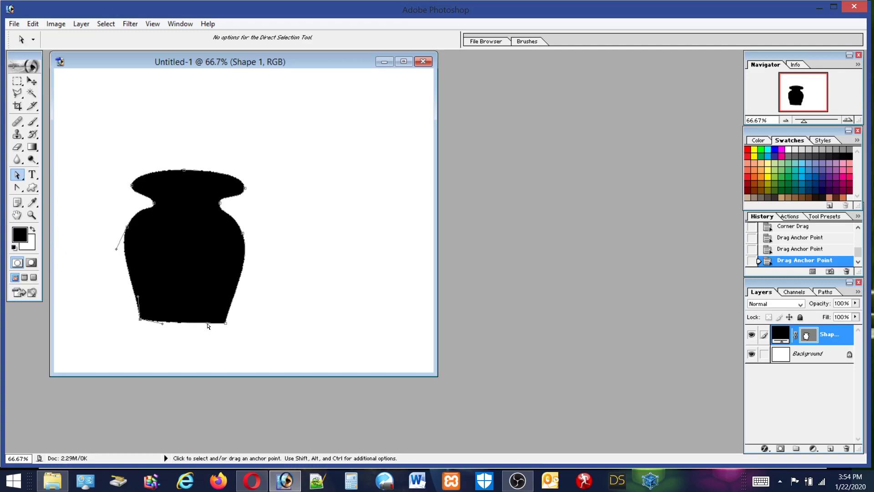
drag(207, 326, 200, 329)
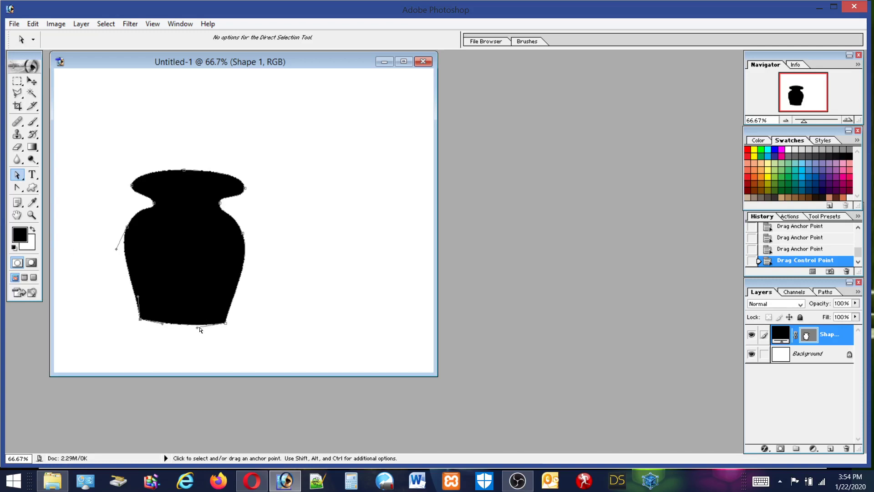
Slim the body's right side by adjusting the bottom-right corner's upper handle and both handles of the right shoulder
click(225, 324)
drag(232, 297, 220, 294)
drag(232, 301, 235, 301)
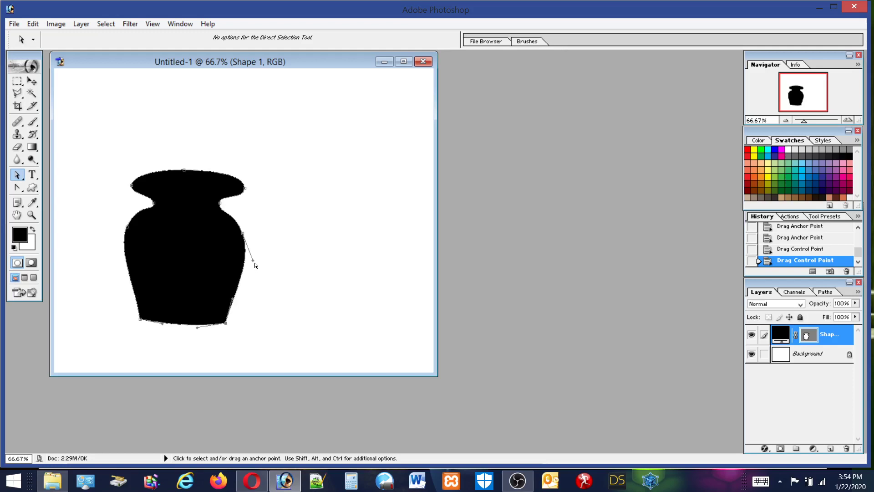
mouse_move(252, 262)
mouse_down()
mouse_move(259, 259)
mouse_move(229, 263)
mouse_move(265, 254)
mouse_move(287, 224)
mouse_move(262, 189)
mouse_move(273, 230)
mouse_move(248, 263)
mouse_up()
click(244, 236)
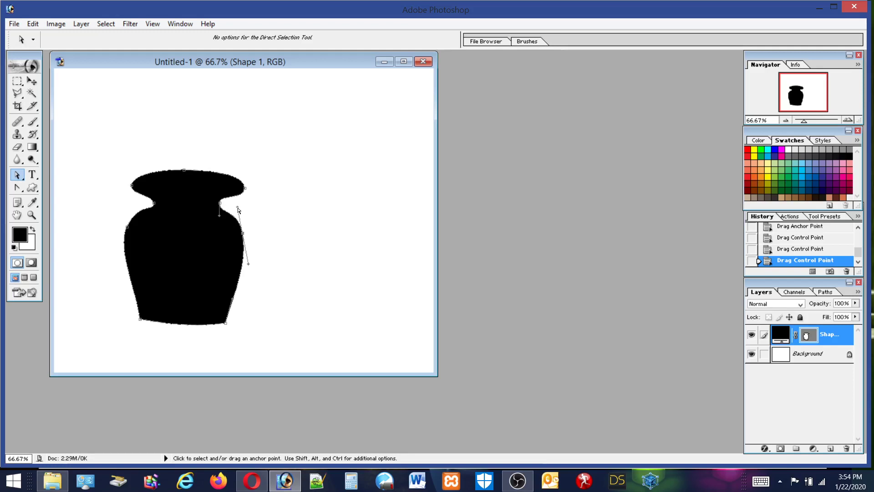
drag(238, 207, 236, 208)
Reshape the left shoulder by angling its upper handle toward the neck, shifting the anchor inward, and extending the lower handle down the body
click(128, 229)
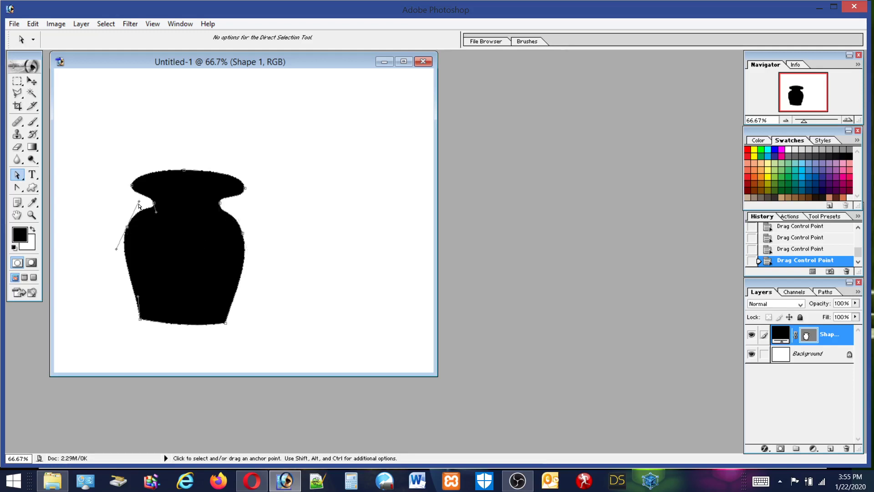
mouse_move(140, 203)
mouse_down()
mouse_move(130, 213)
mouse_move(137, 200)
mouse_up()
click(17, 188)
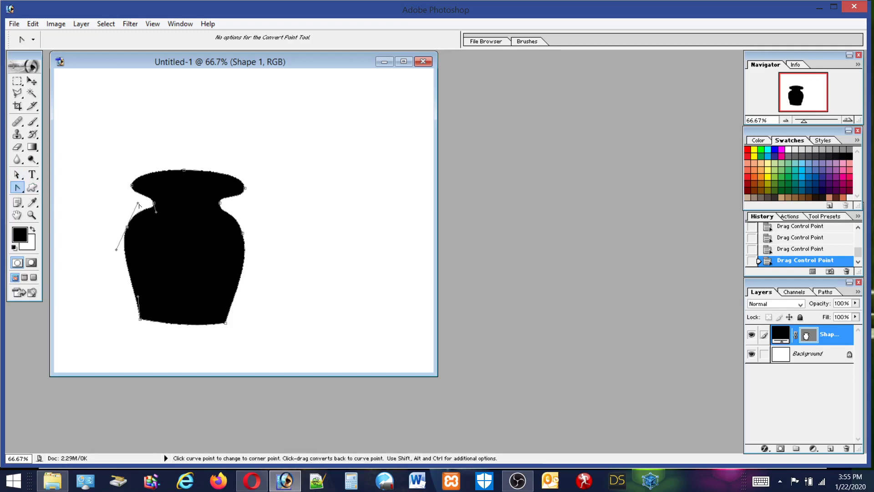
drag(140, 205, 142, 206)
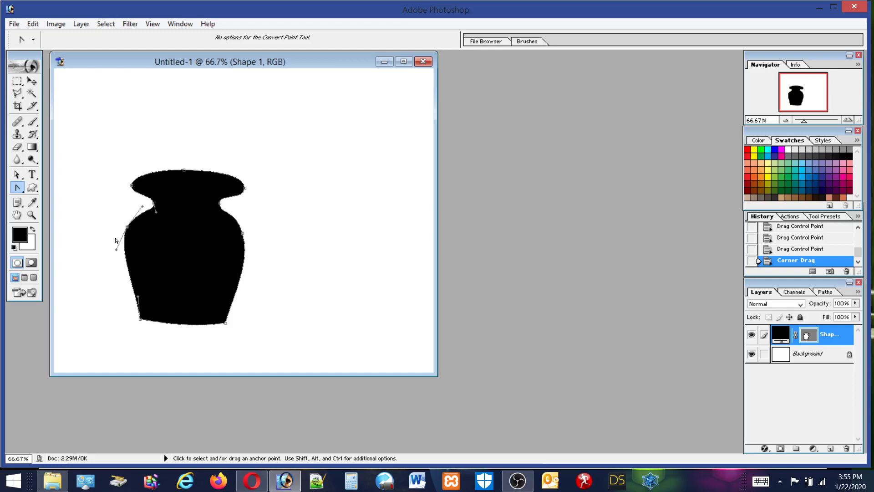
key(a)
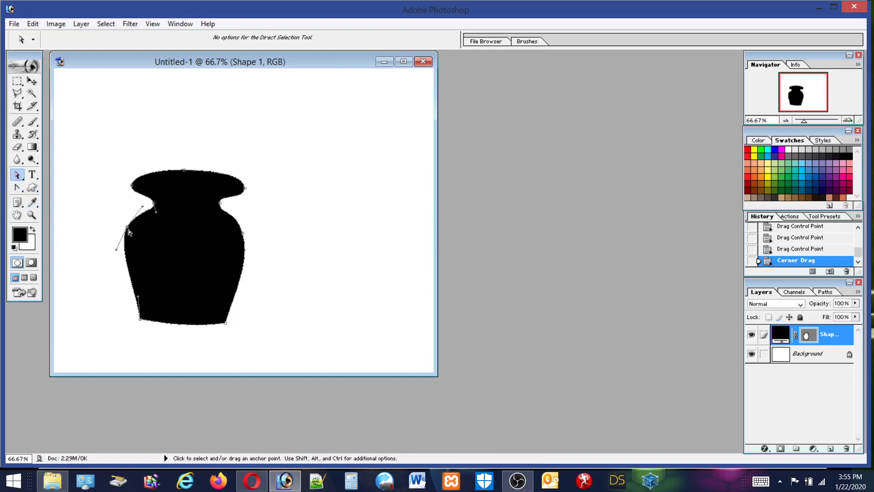
drag(117, 253, 120, 253)
mouse_move(143, 209)
mouse_down()
mouse_move(129, 235)
mouse_move(149, 209)
mouse_up()
drag(122, 258, 120, 280)
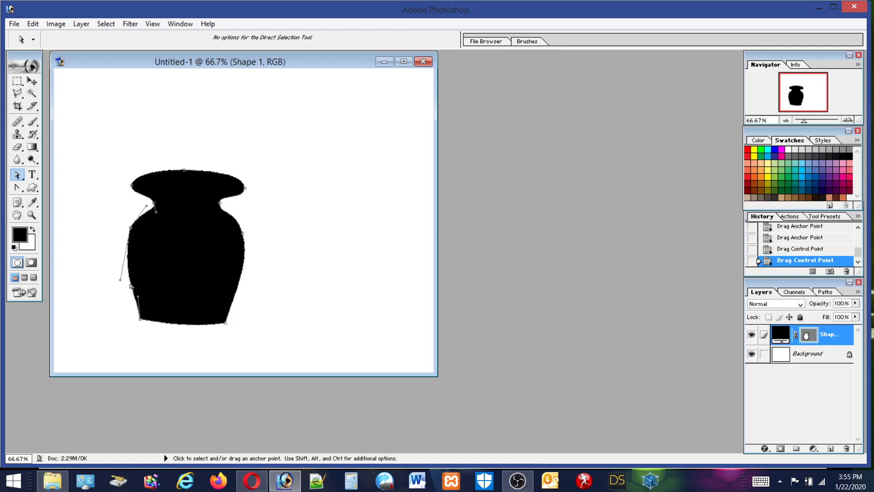
Adjust the right shoulder anchor's lower and upper handles to round out the right side of the pot's body
click(242, 234)
drag(253, 267, 248, 301)
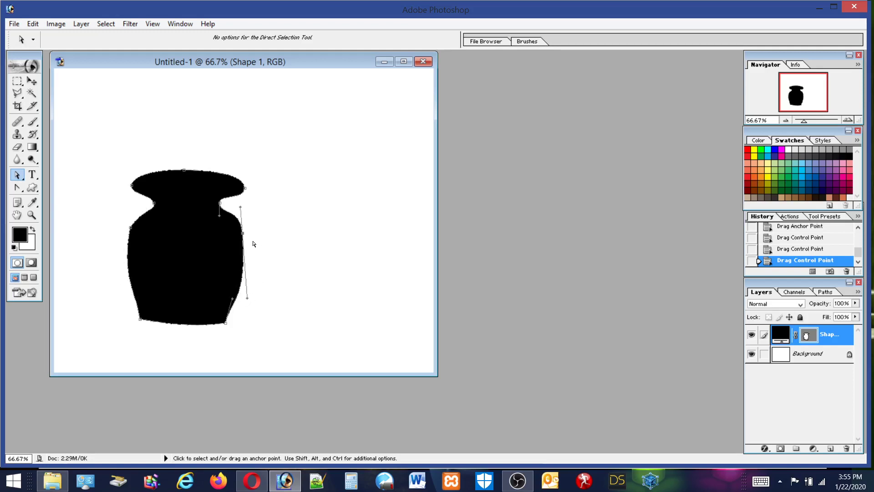
drag(241, 210, 244, 213)
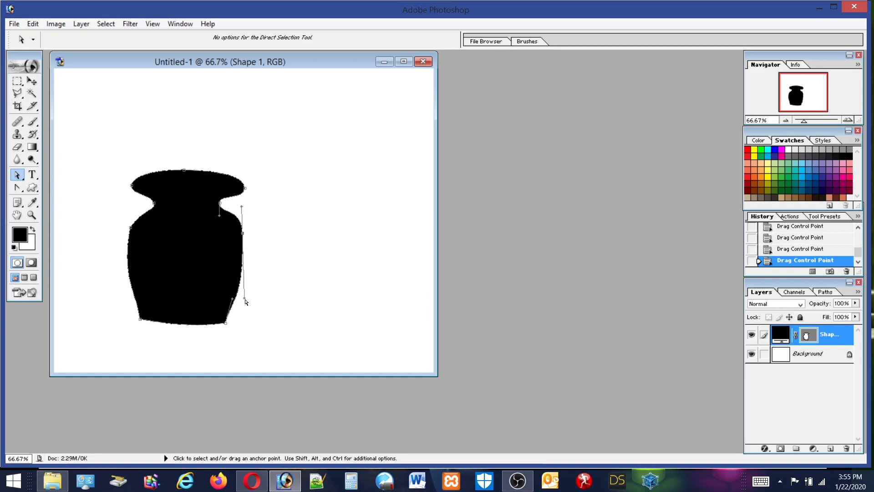
drag(245, 302, 251, 301)
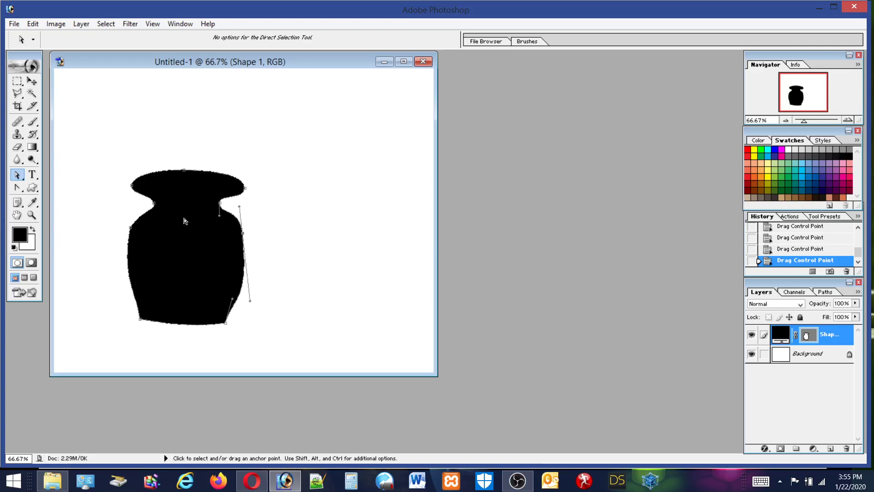
Angle the right shoulder's upper handle inward toward the neck with the Convert Point tool, leaving the lower handle in place
click(18, 187)
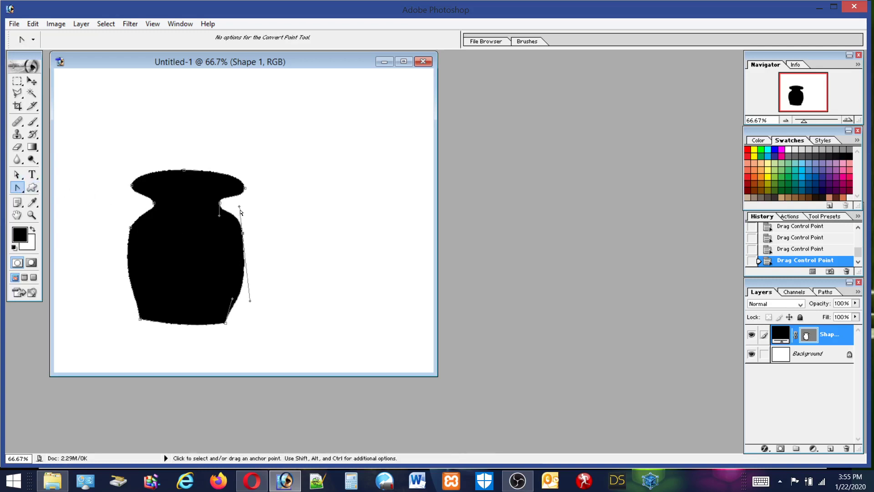
click(233, 208)
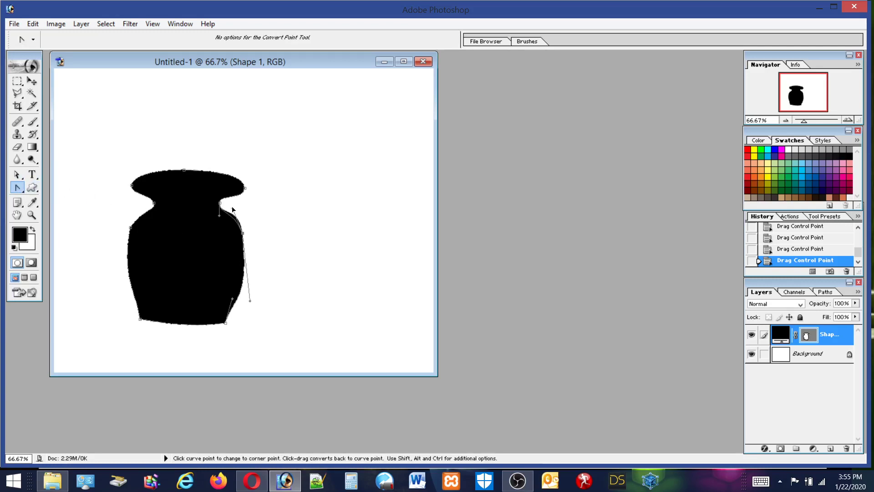
drag(233, 209, 232, 210)
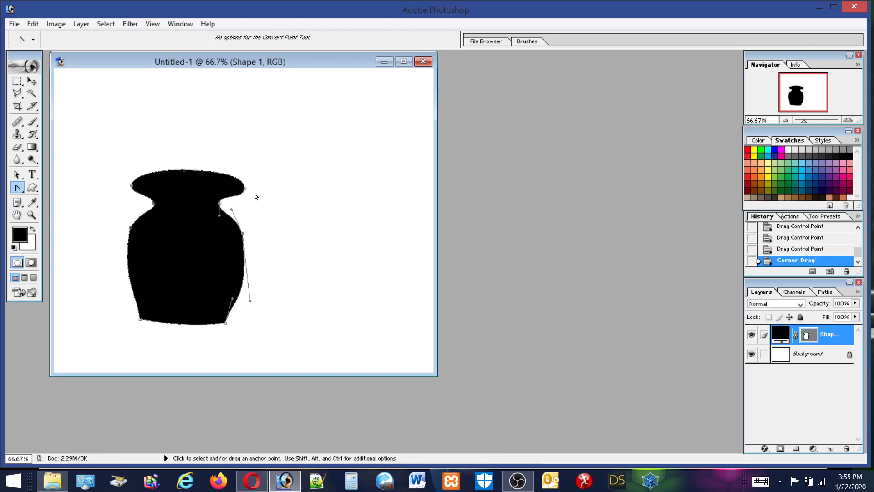
click(17, 81)
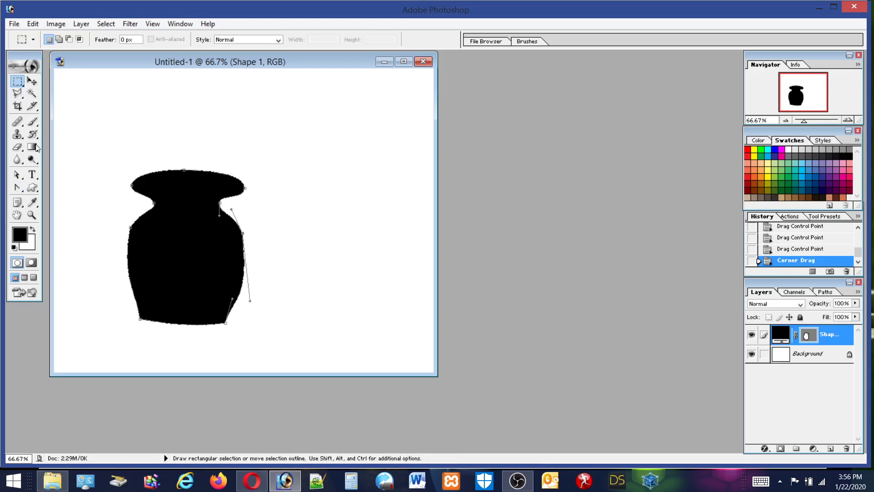
click(32, 121)
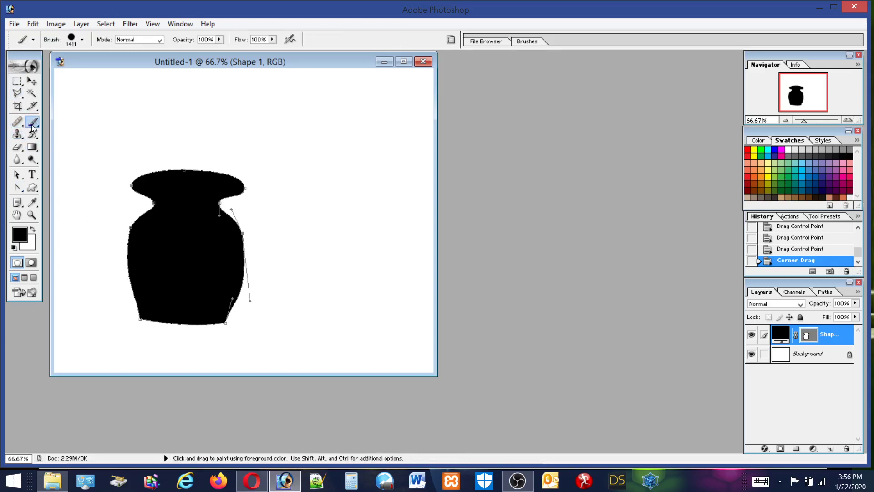
click(17, 188)
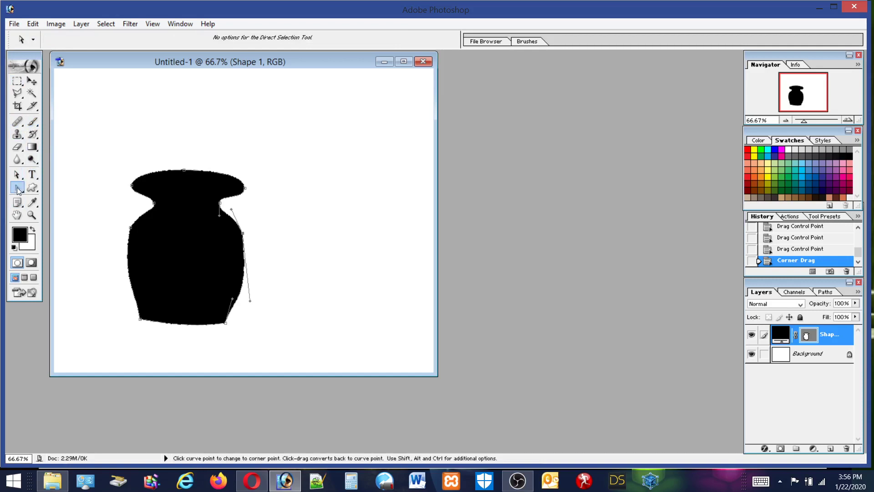
Switch to the Path Selection tool and hide the outline and anchor points of the pot's path
click(17, 175)
drag(17, 175, 35, 179)
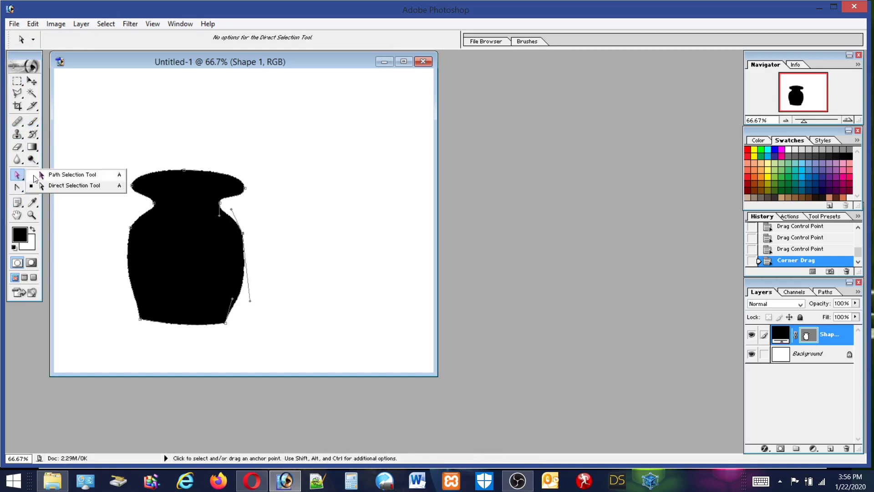
click(68, 174)
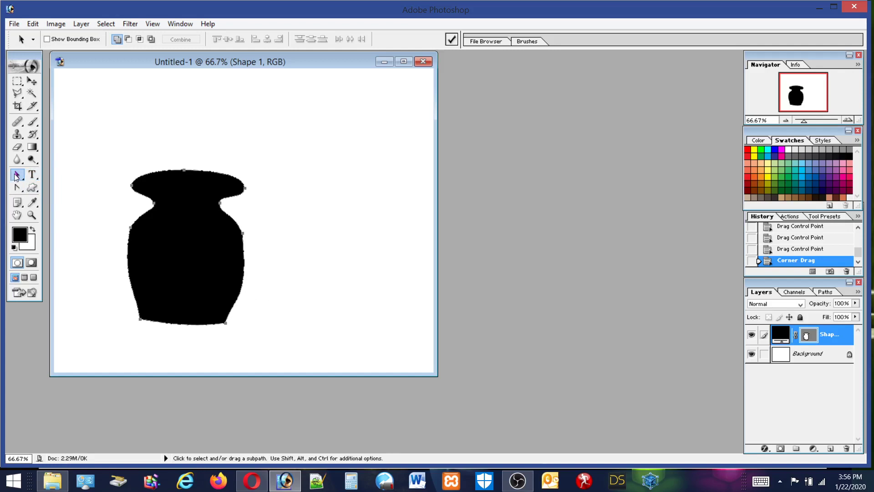
key(Escape)
click(33, 188)
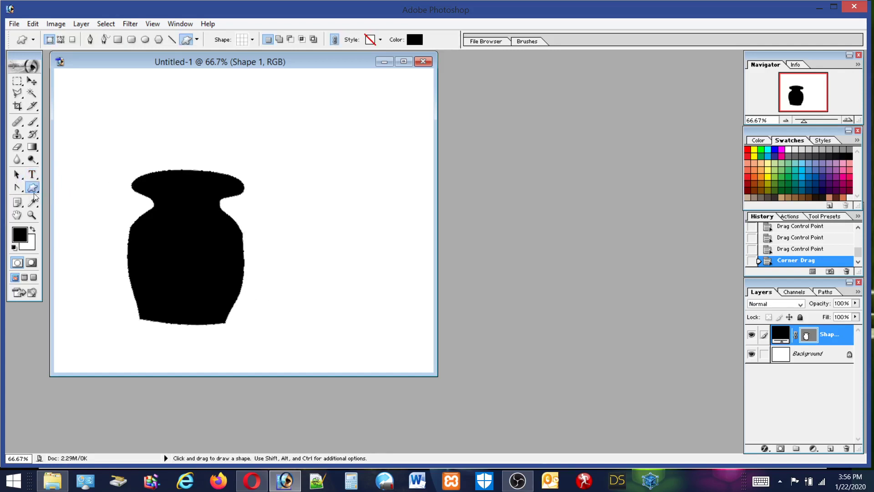
right_click(199, 198)
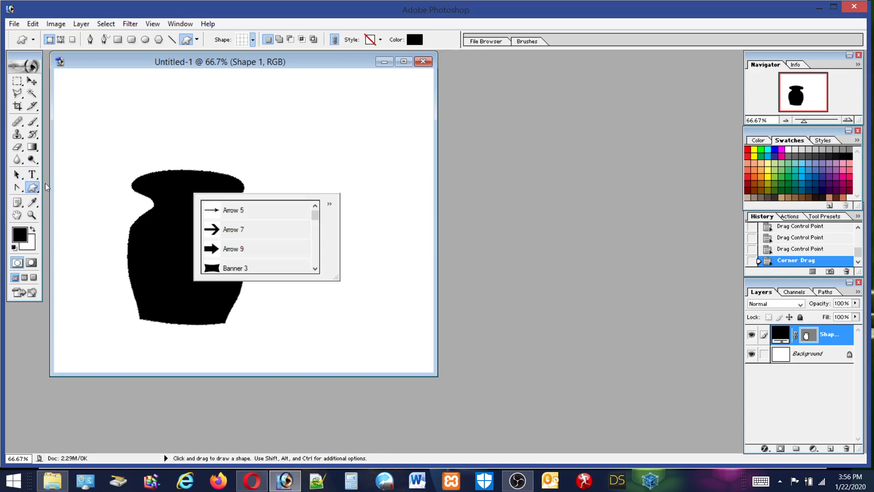
click(17, 174)
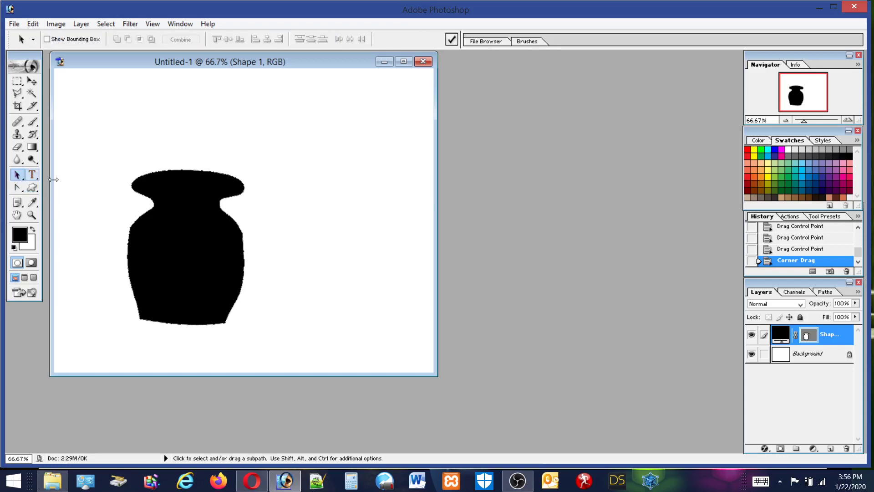
Try scaling the pot's path to 141.7% width and 112.5% height
click(32, 24)
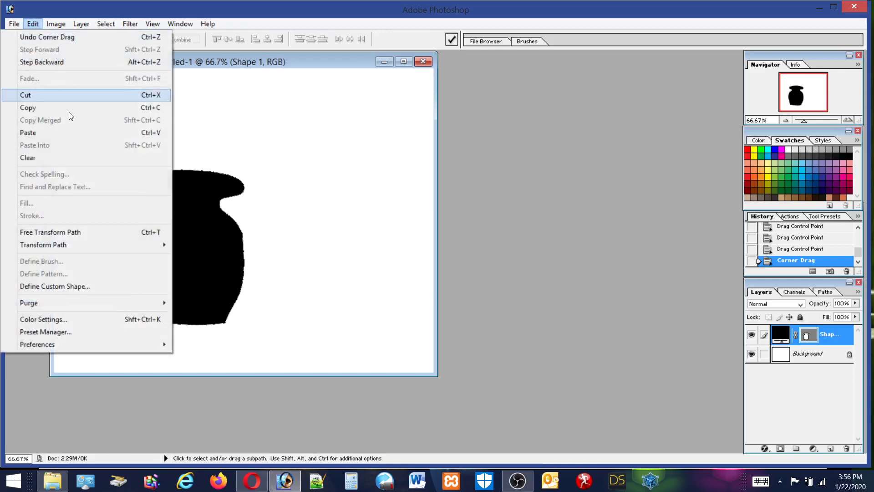
mouse_move(62, 245)
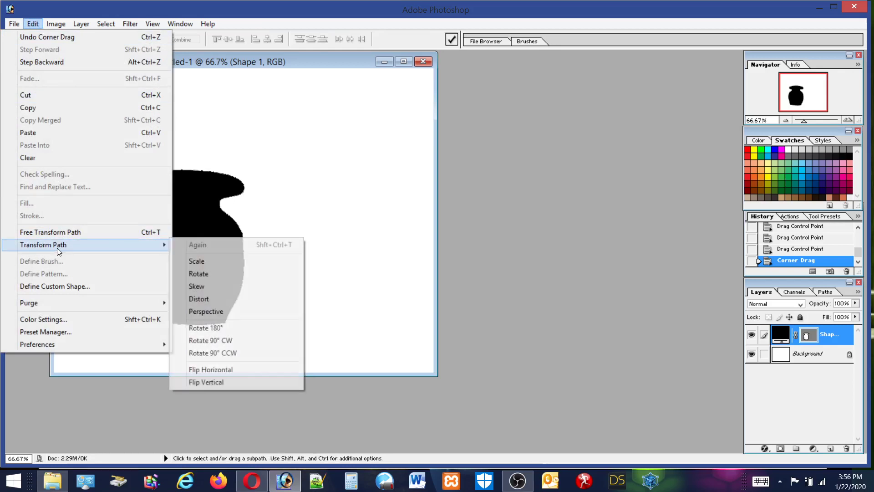
click(196, 263)
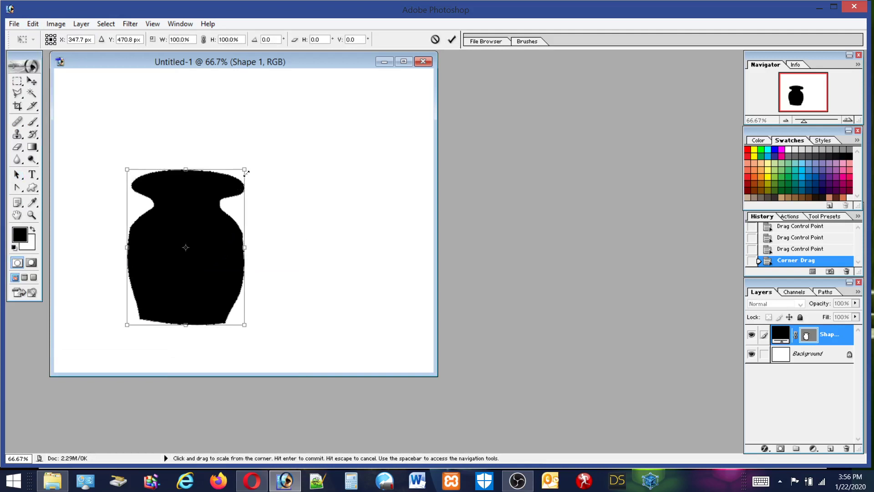
drag(246, 169, 293, 150)
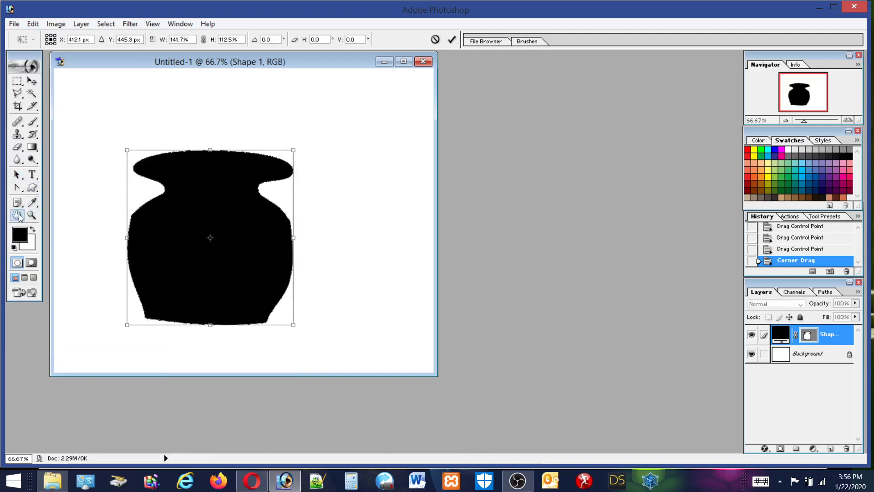
click(17, 187)
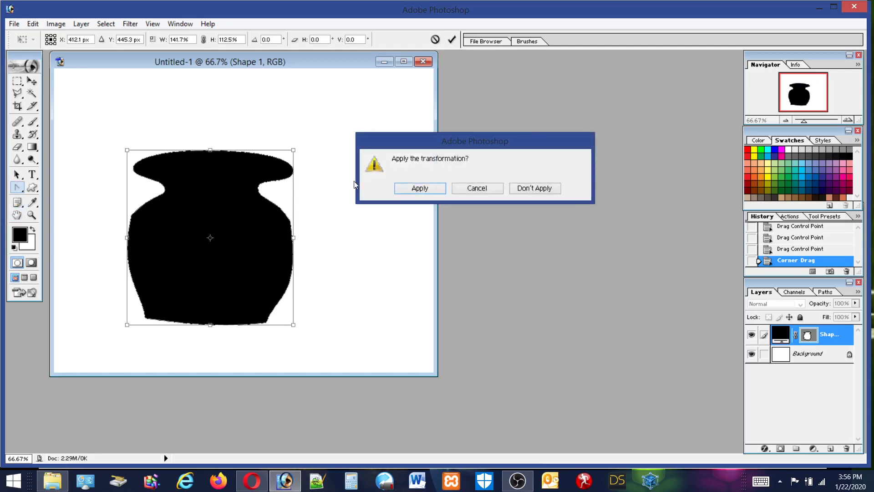
click(499, 190)
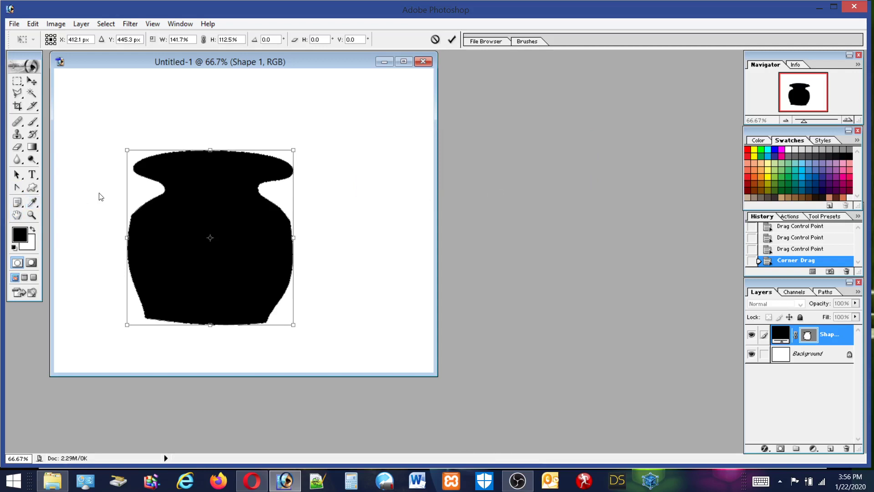
Undo the scaling of the pot and apply the transformation at 100% width and height
click(32, 23)
click(29, 36)
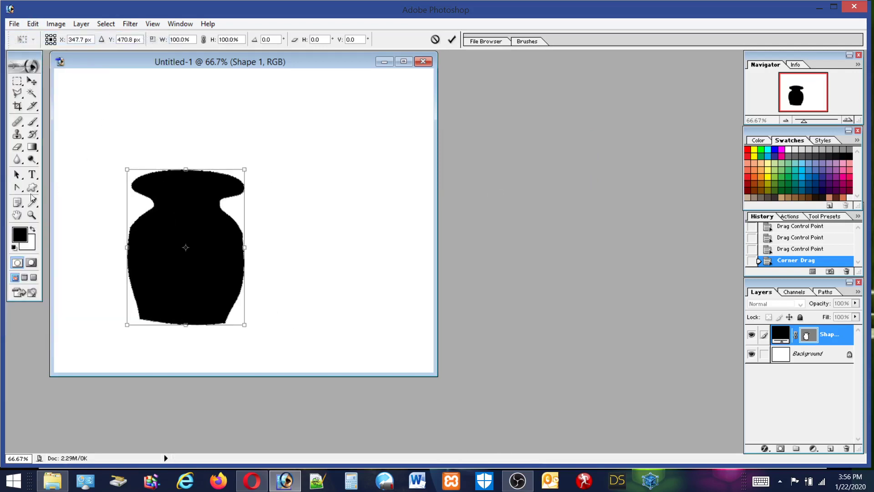
click(16, 176)
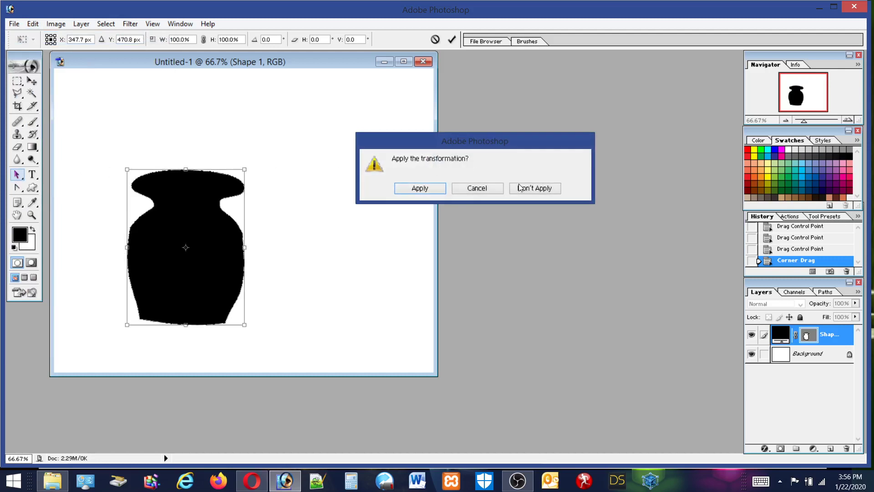
click(434, 188)
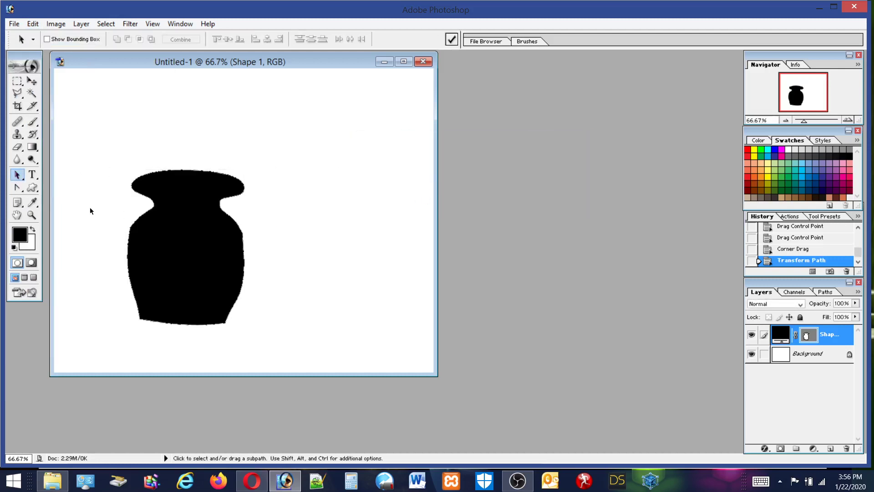
drag(19, 177, 60, 178)
right_click(207, 193)
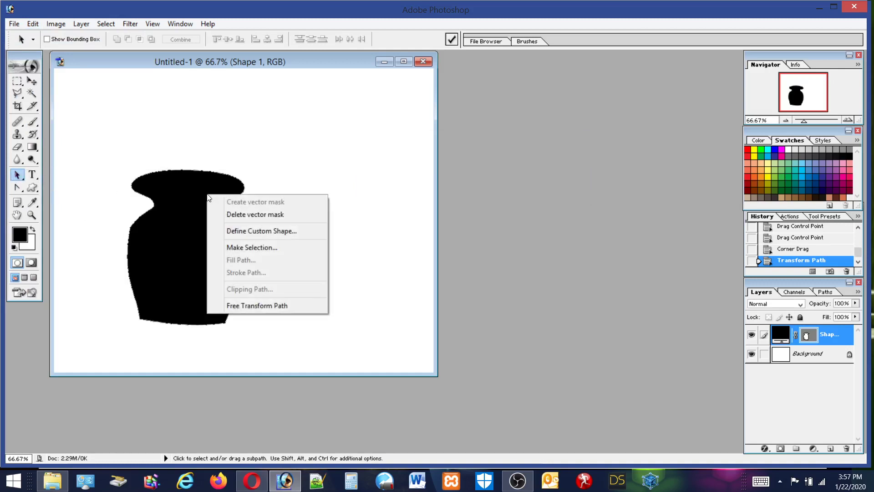
click(264, 231)
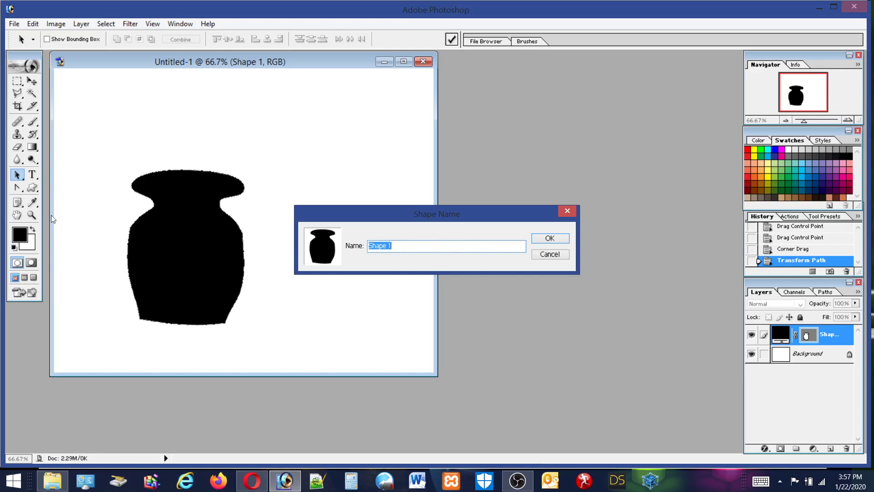
click(565, 254)
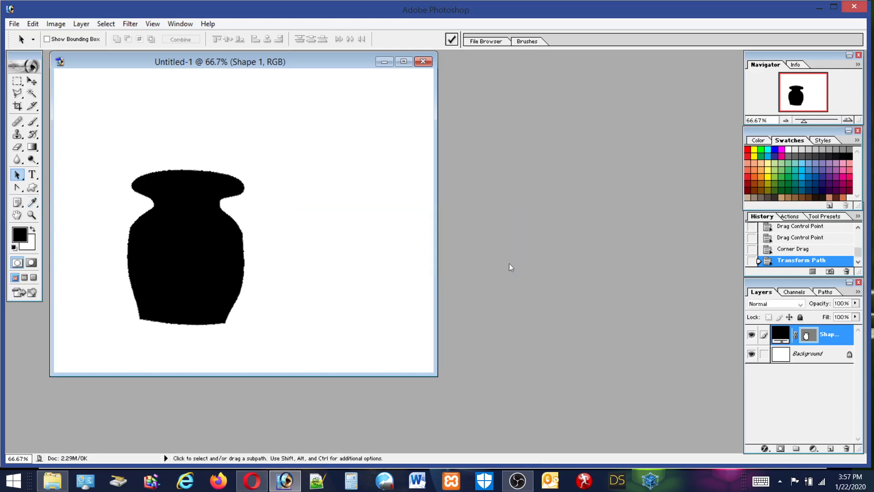
Activate the Custom Shape tool and view its sizing options
click(31, 187)
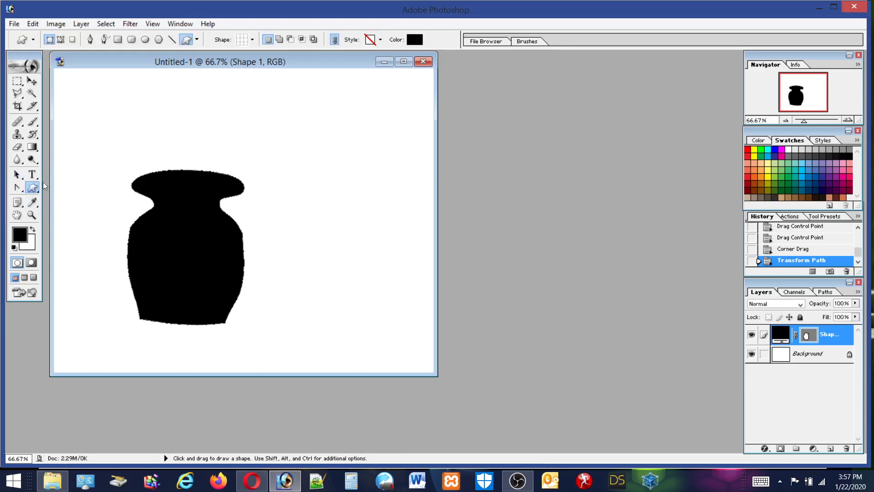
click(198, 39)
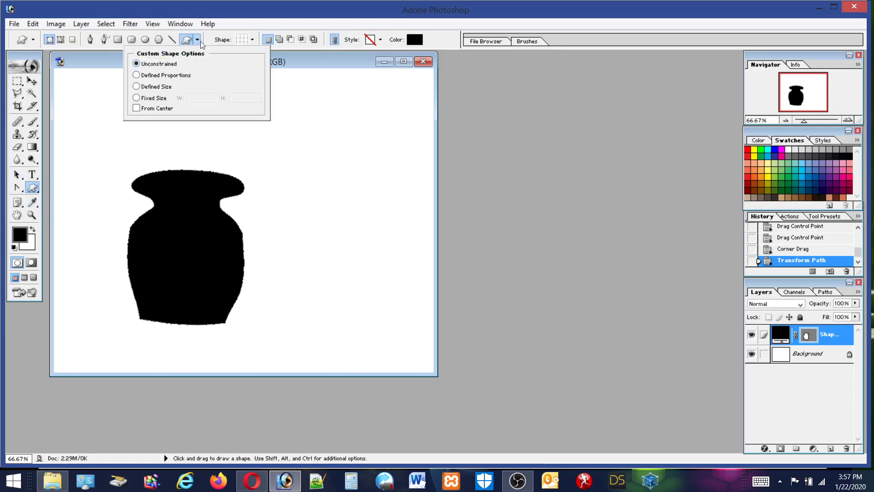
click(197, 41)
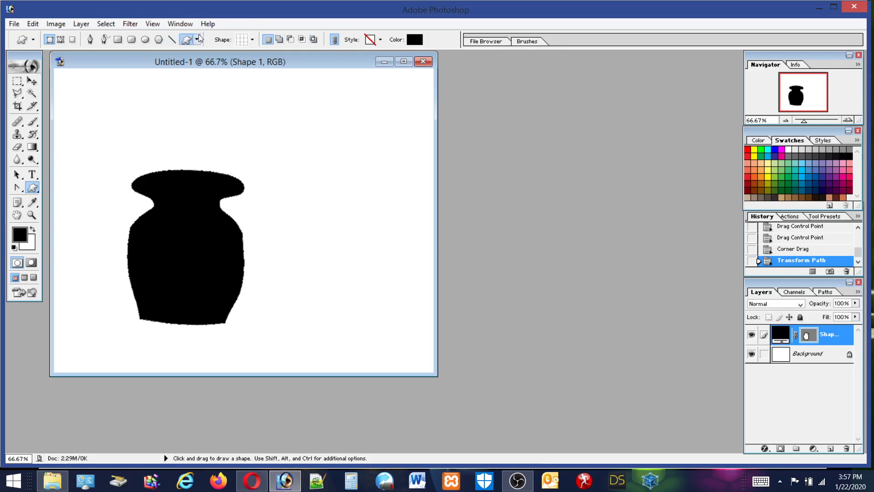
click(198, 40)
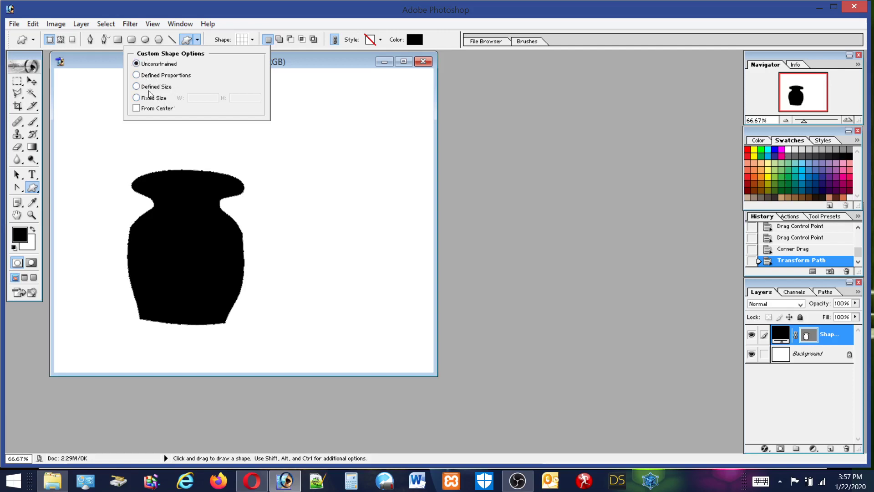
click(187, 41)
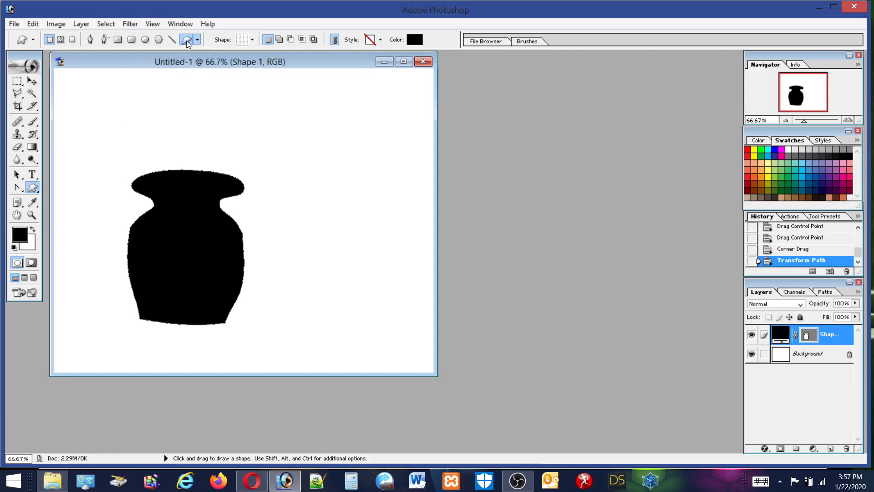
Try drawing a grid custom shape on the canvas beside the pot's rim, then undo it
click(17, 175)
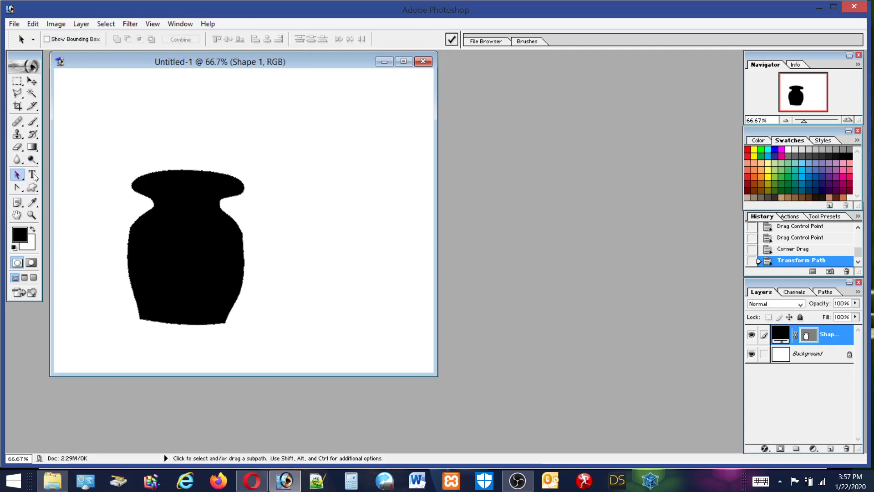
click(33, 186)
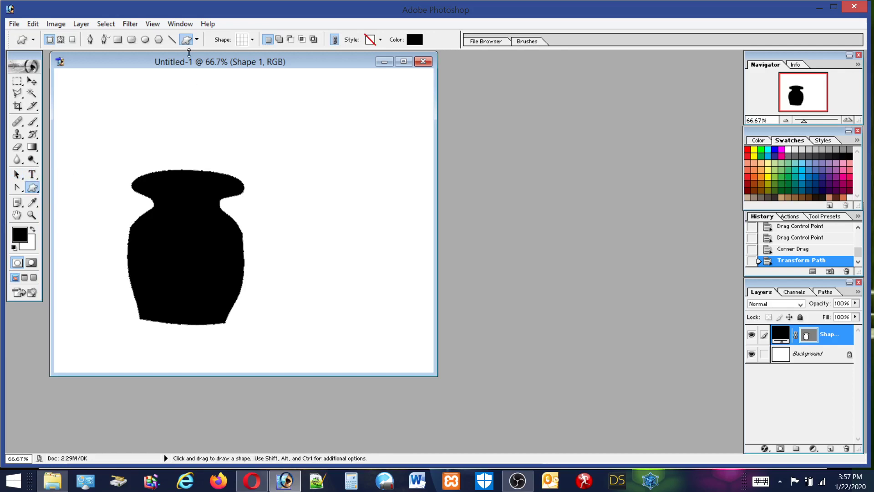
drag(246, 109, 365, 218)
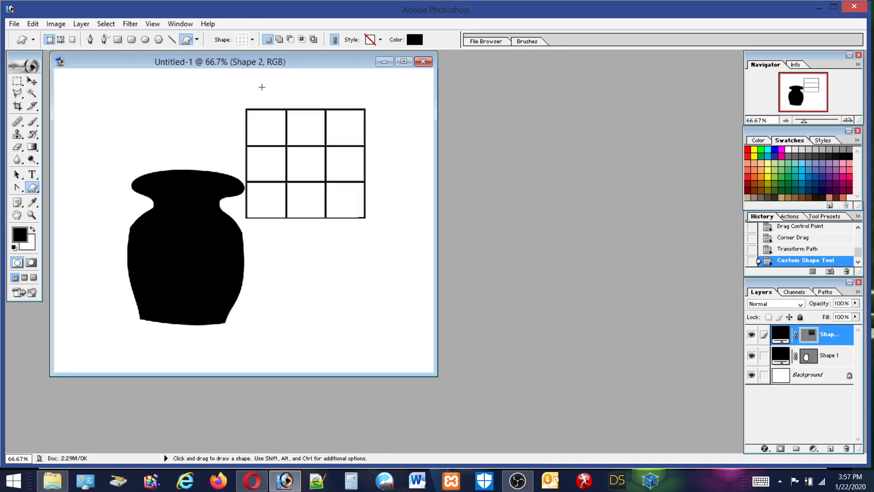
click(32, 24)
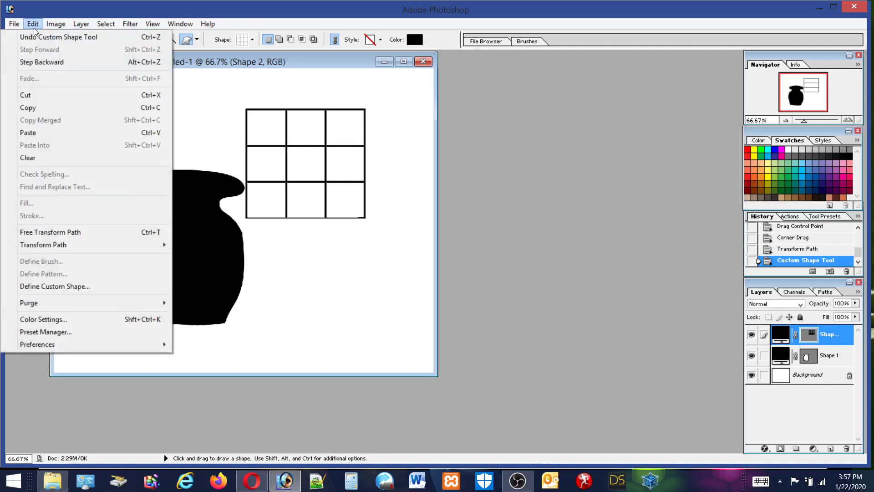
click(46, 31)
Draw the cauldron custom shape in the upper right of the canvas, beside the pot
click(252, 40)
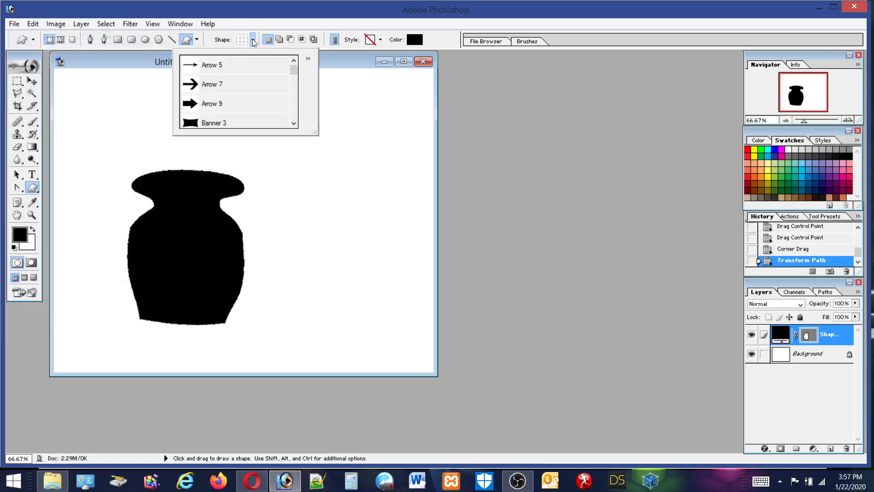
drag(294, 75, 308, 122)
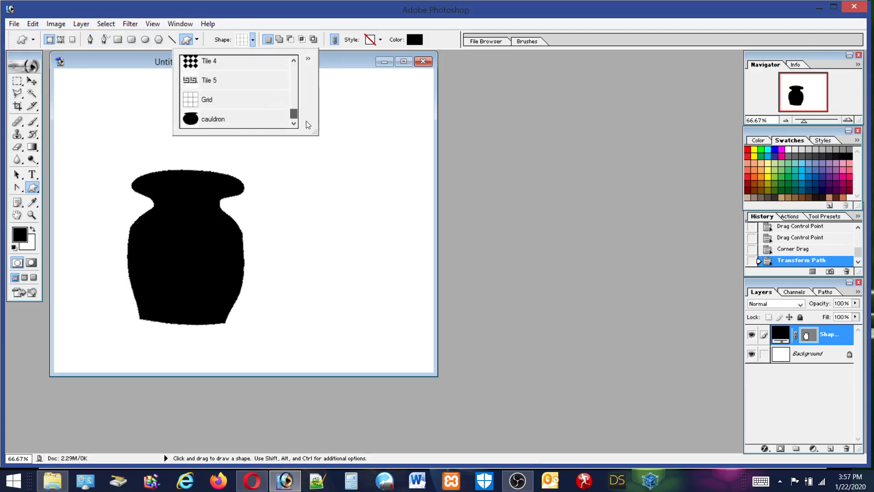
click(190, 122)
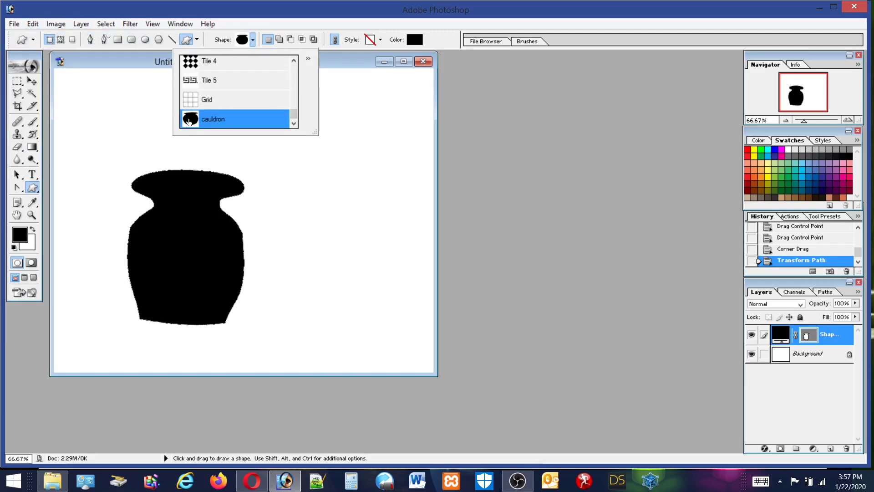
double_click(193, 120)
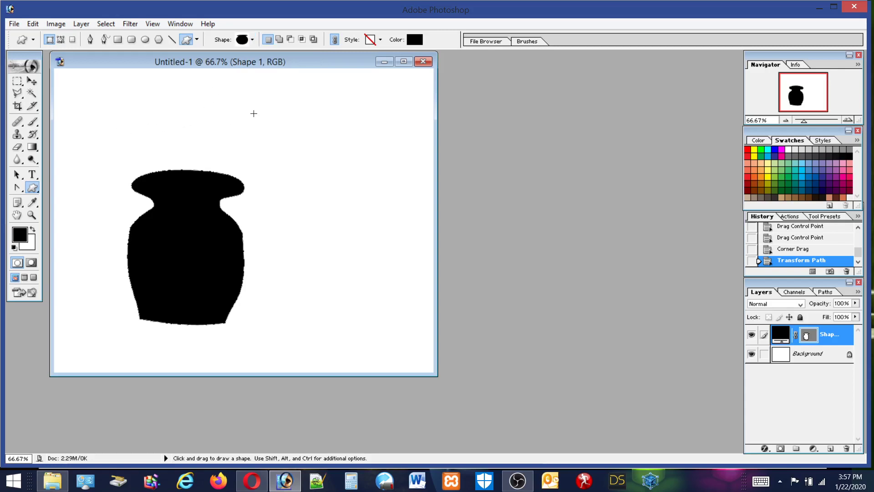
drag(254, 113, 385, 215)
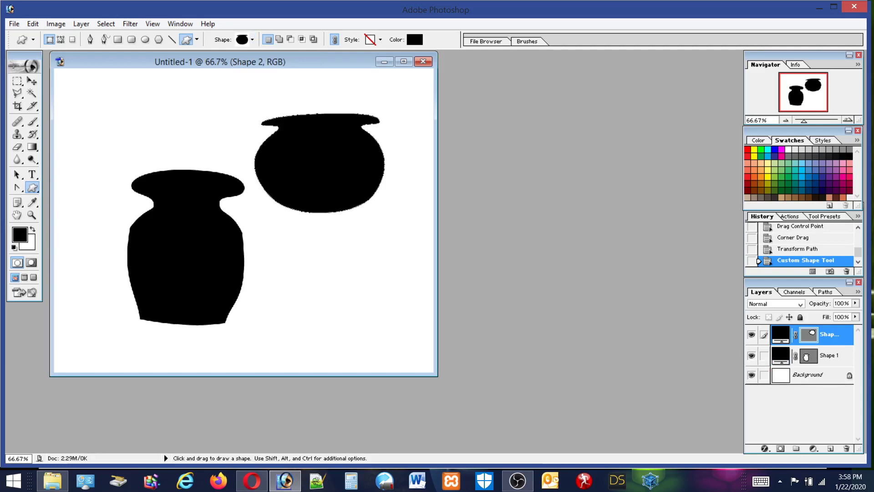
Select the cauldron's layer and then the pot's layer from the canvas with the Move tool
click(32, 81)
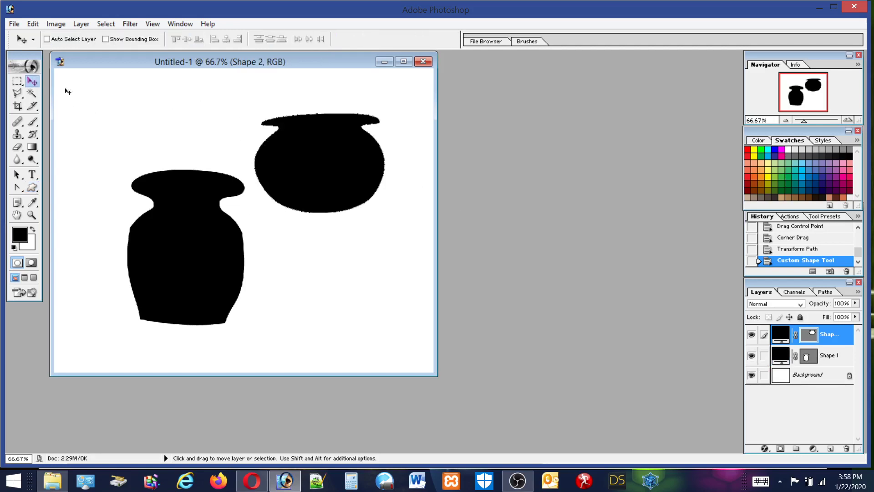
right_click(313, 150)
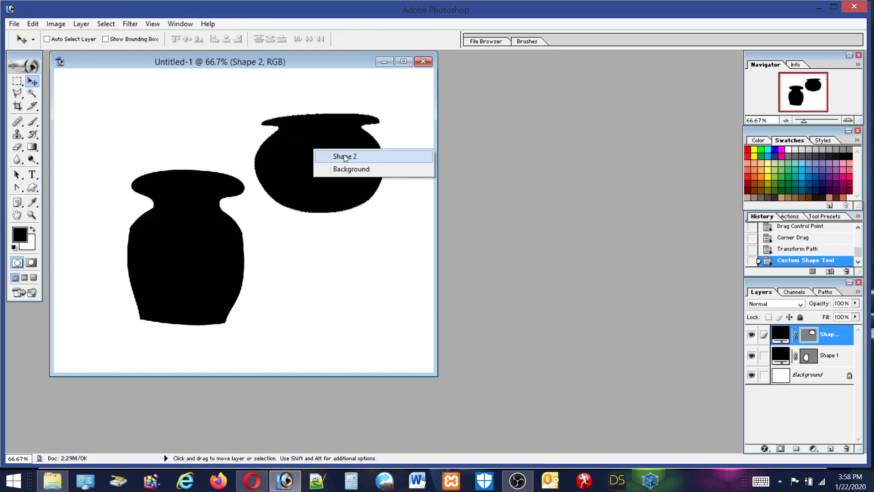
click(341, 158)
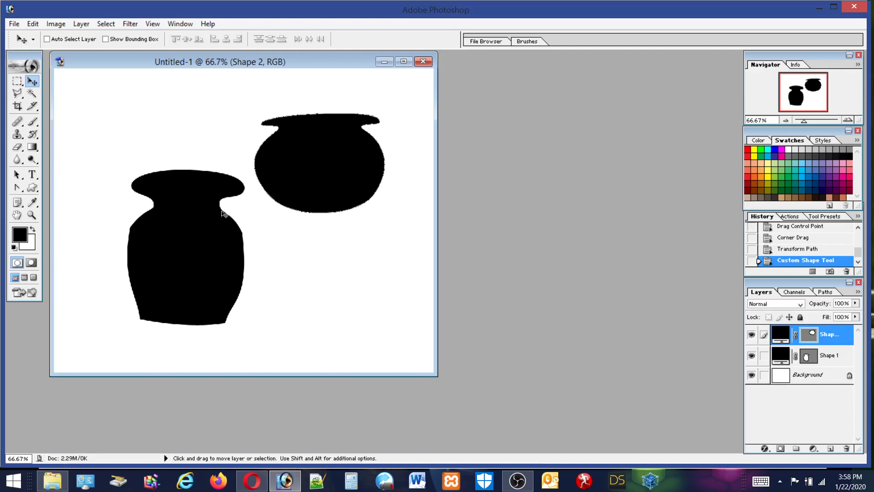
right_click(189, 195)
click(212, 201)
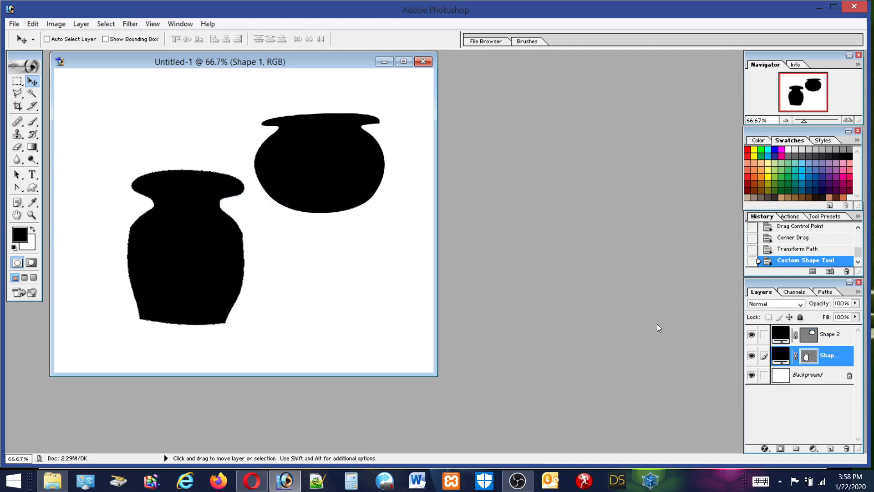
Select the Shape 2 layer and set the foreground color to light pink, E7A8A8
click(779, 339)
click(19, 235)
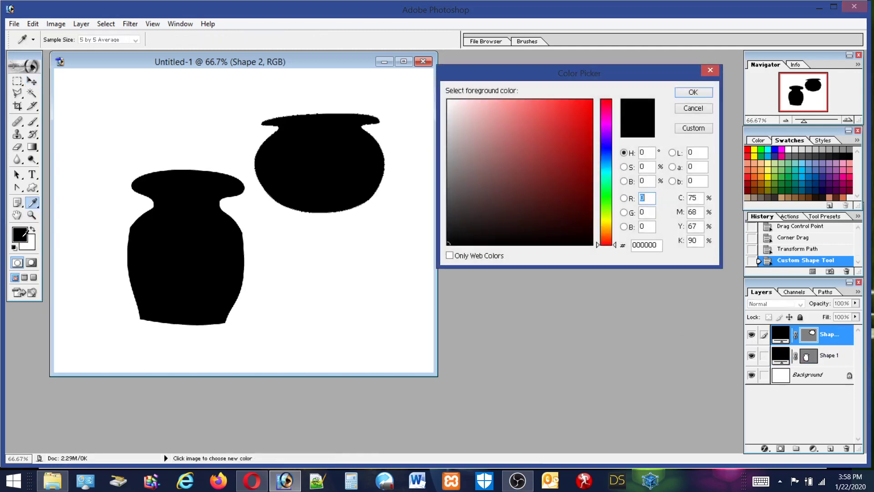
drag(456, 133, 486, 113)
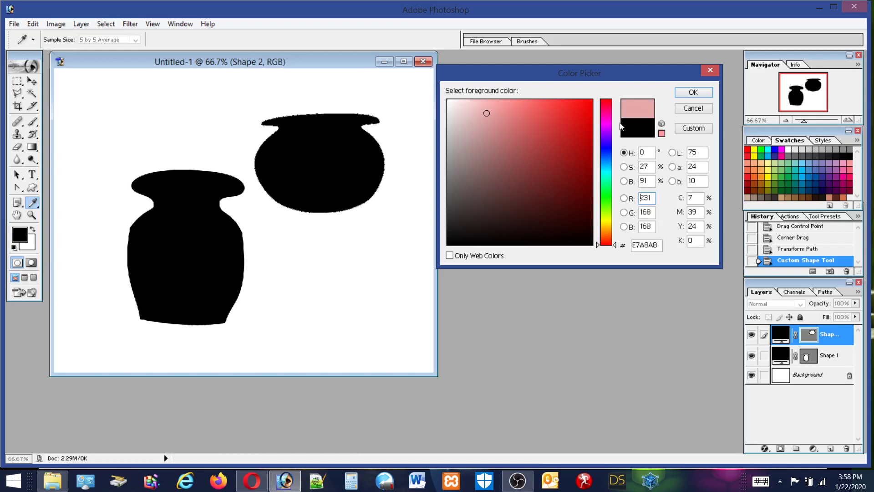
click(694, 92)
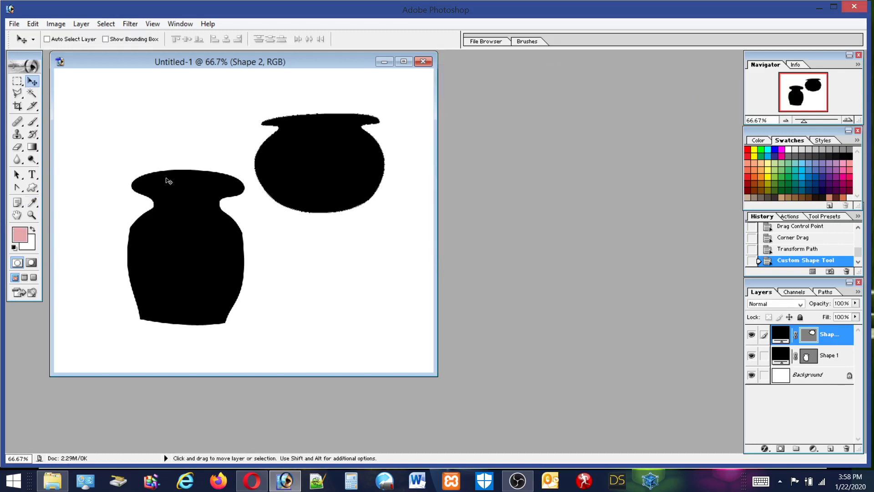
Change the cauldron's fill color on the Shape 2 layer to coral red, E36B6B
right_click(197, 246)
click(785, 338)
double_click(784, 338)
click(467, 111)
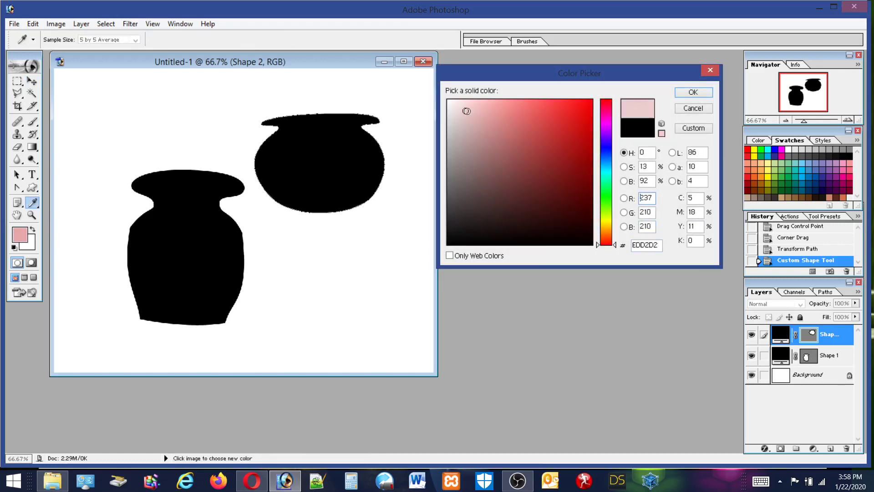
click(525, 115)
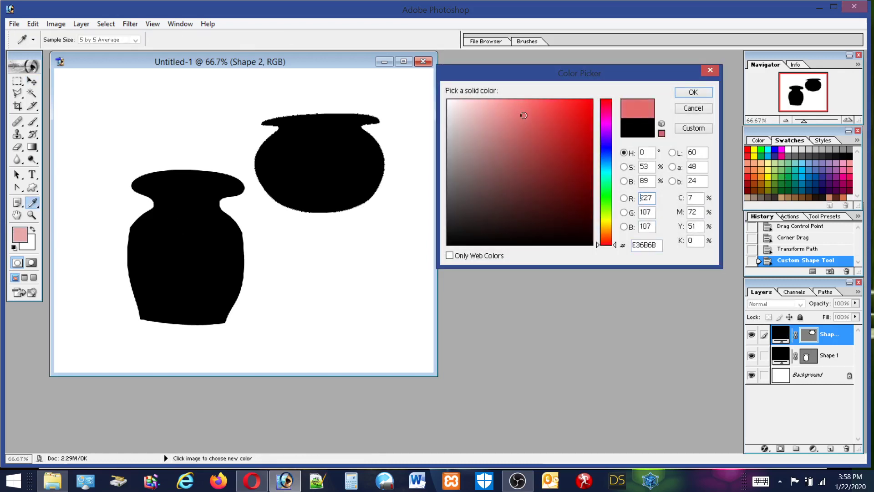
click(692, 93)
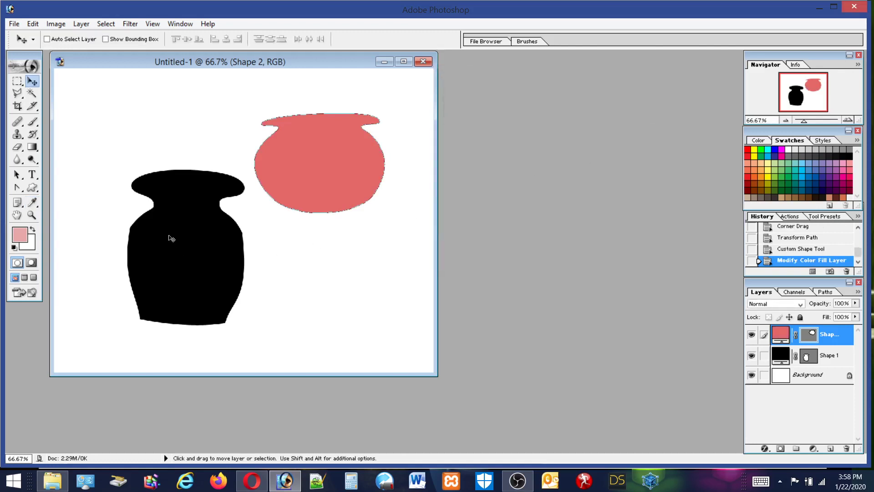
Change the pot's fill color on the Shape 1 layer to green, 427222, and move the pot slightly up and to the left
right_click(172, 237)
click(186, 240)
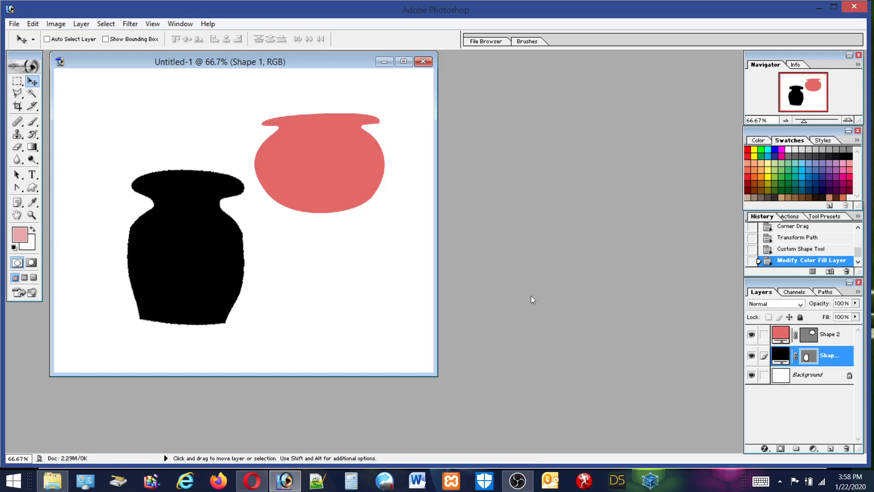
double_click(782, 355)
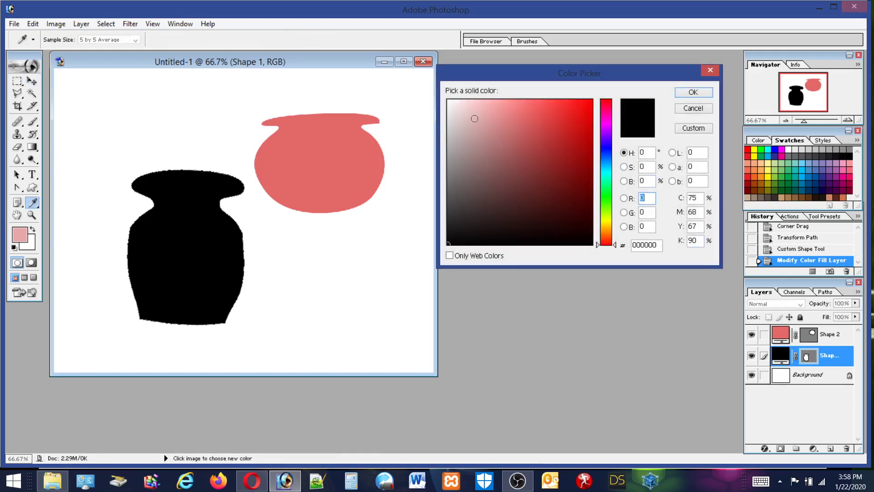
drag(474, 118, 548, 176)
click(609, 206)
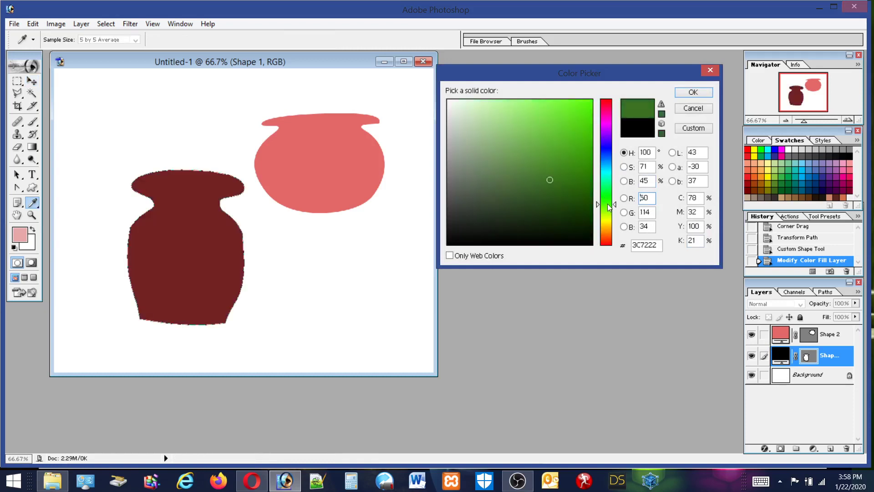
drag(609, 207, 611, 209)
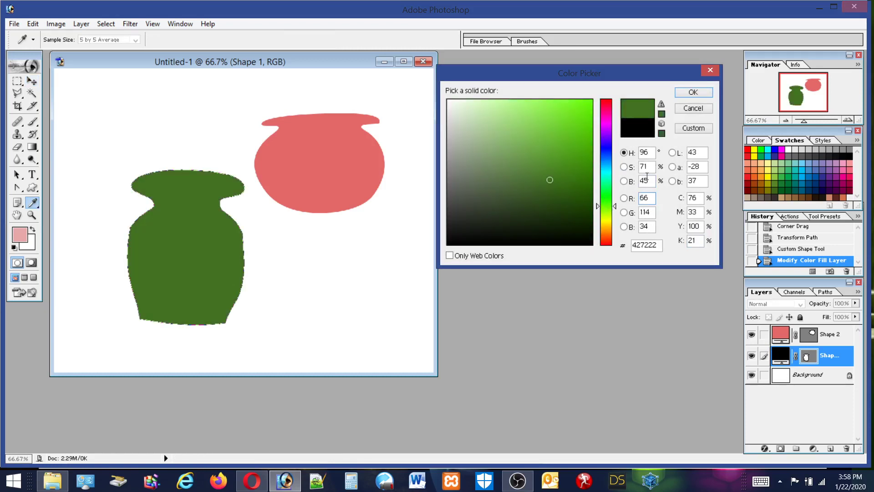
click(689, 96)
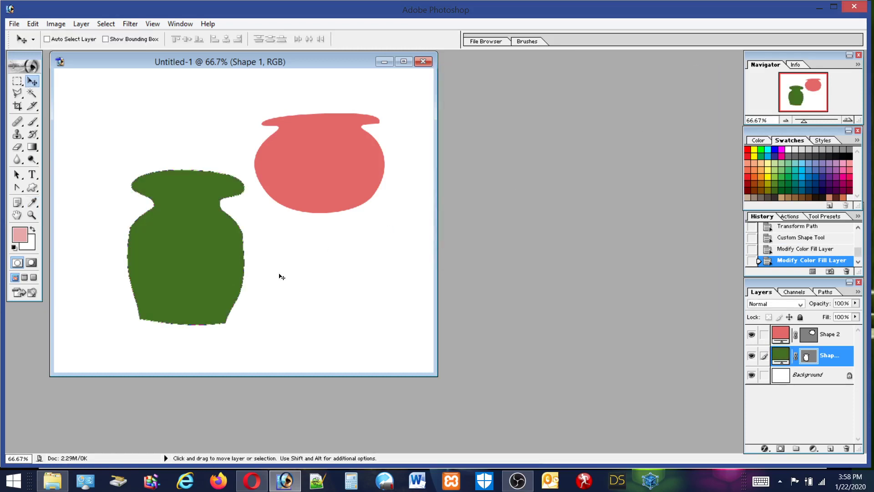
drag(210, 261, 175, 240)
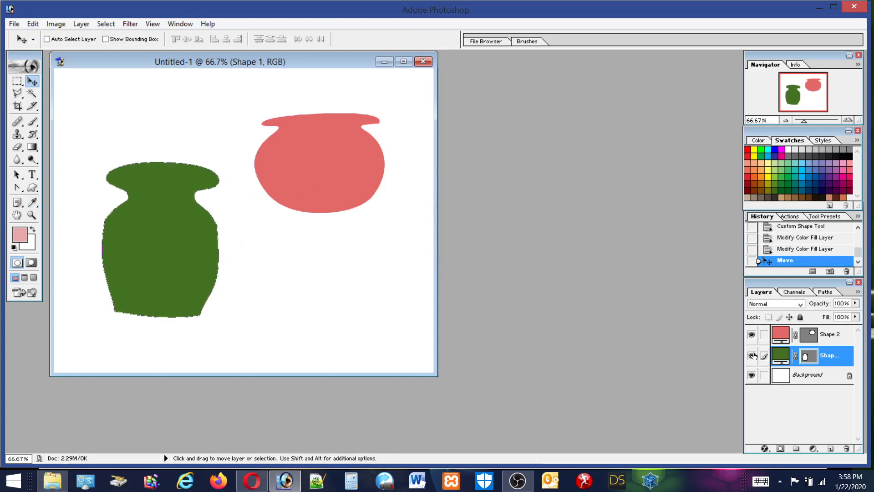
Add a Stroke effect in black, 000000, to the green pot on the Shape 1 layer
click(765, 449)
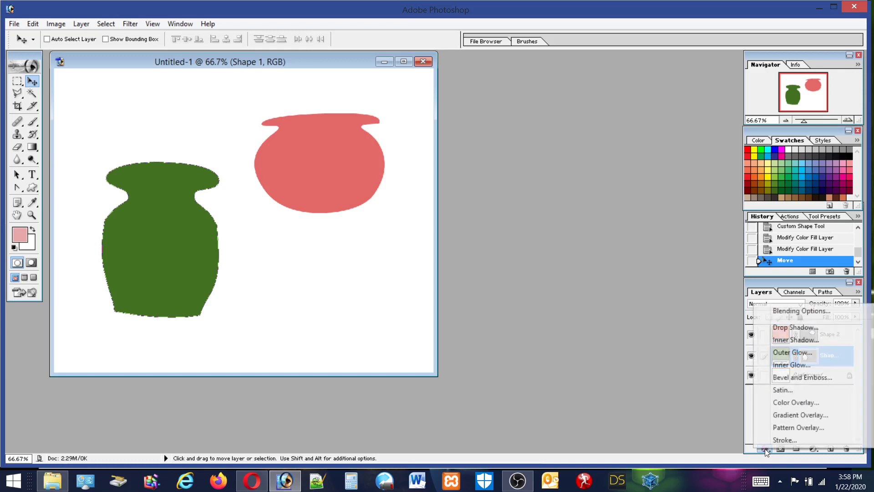
click(789, 440)
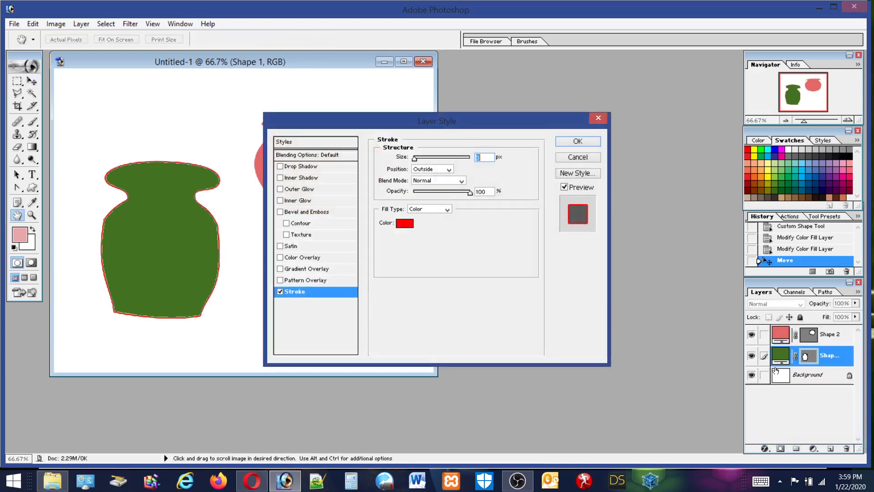
click(405, 223)
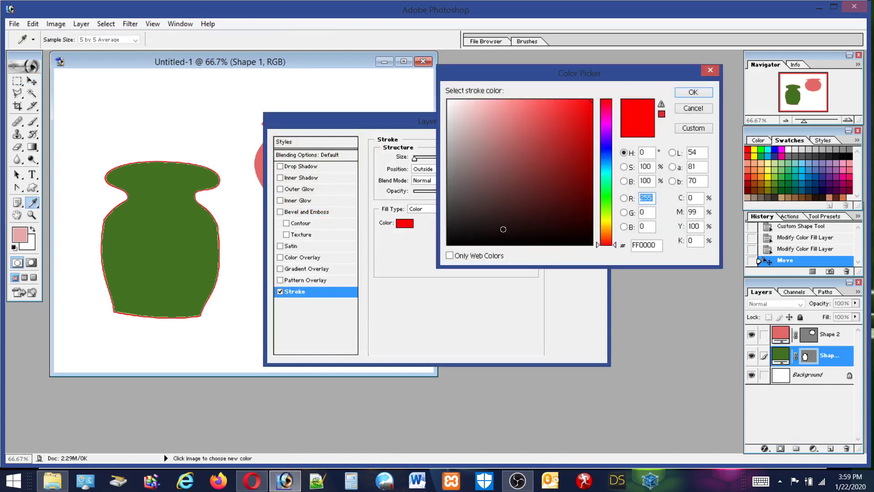
text(0)
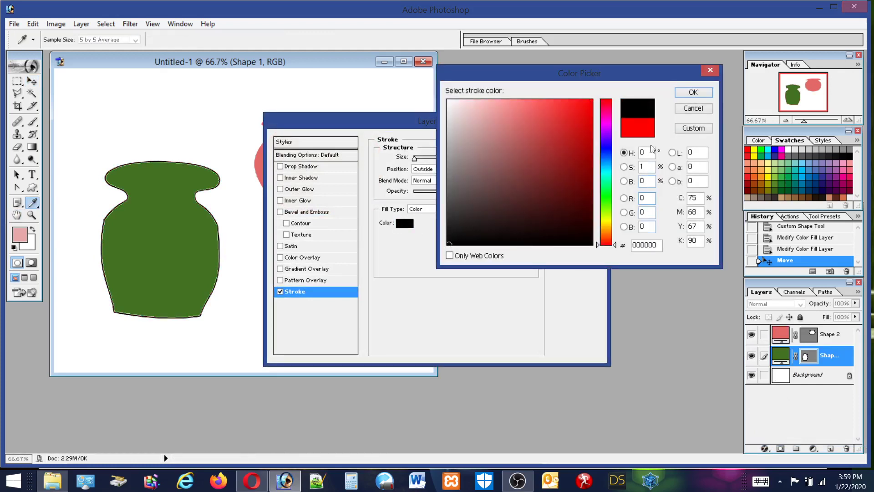
click(692, 93)
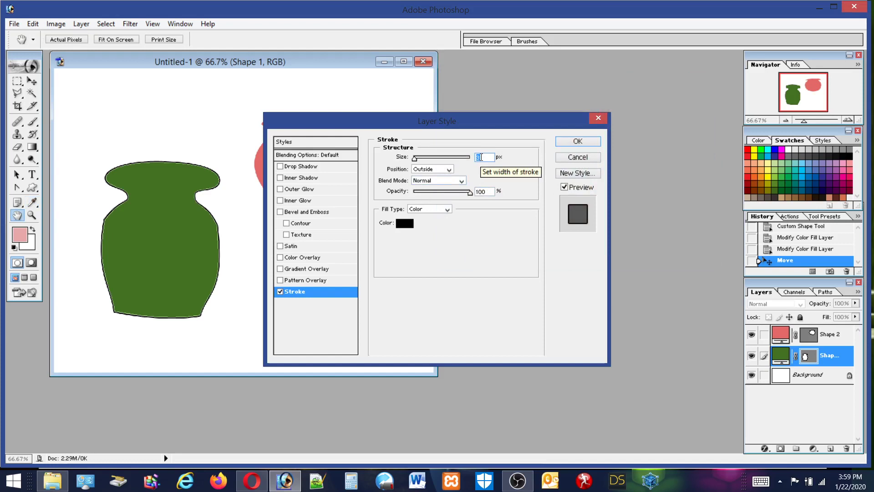
click(591, 142)
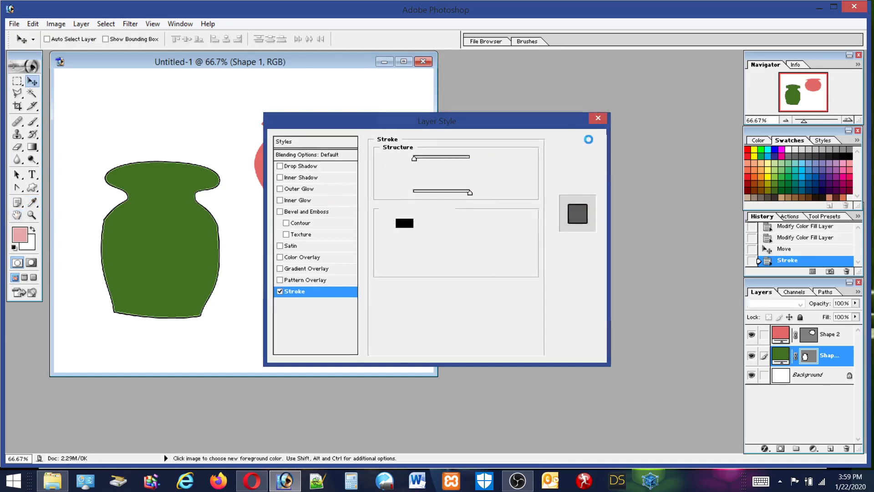
Inspect the pot's outline up close and change its stroke position to Center after trying Inside
click(37, 220)
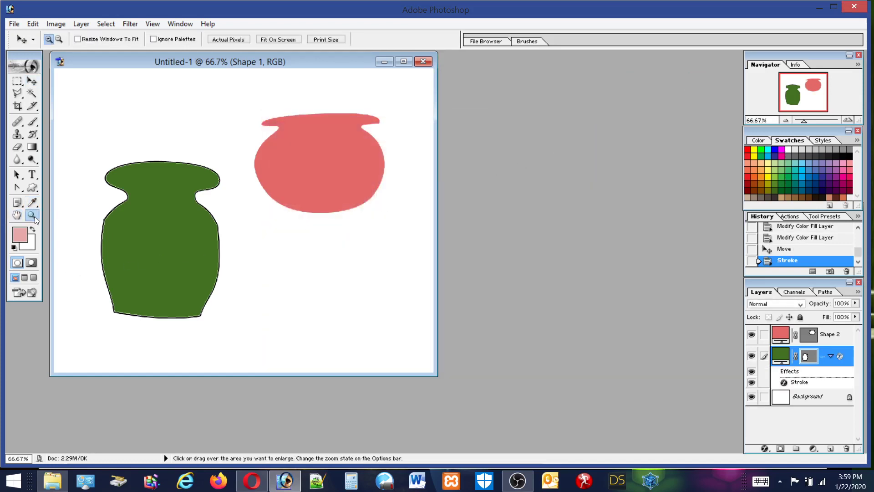
drag(118, 305, 169, 329)
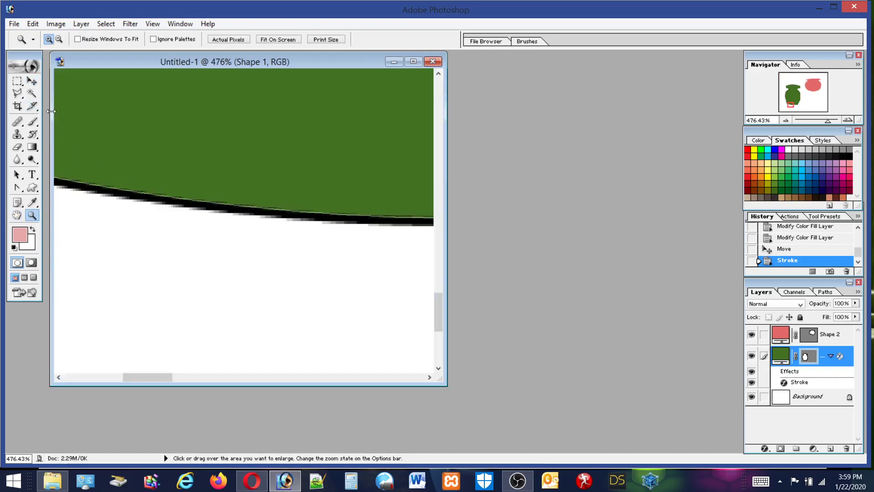
click(128, 246)
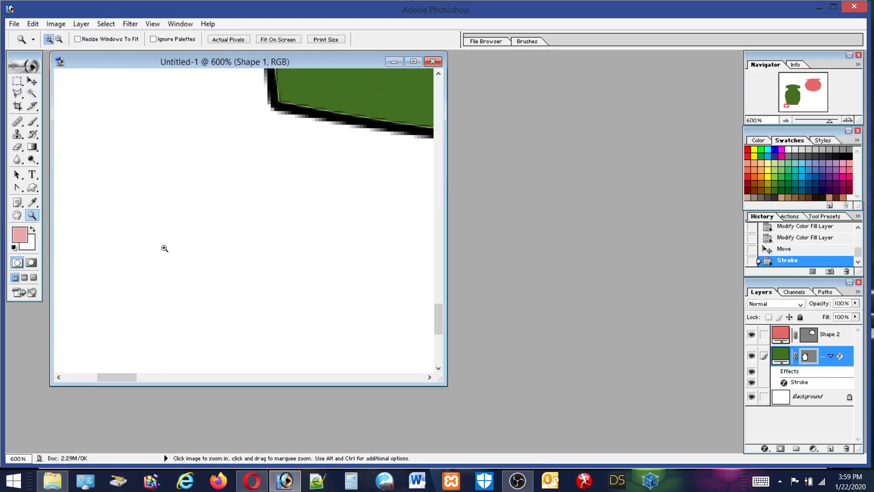
double_click(17, 216)
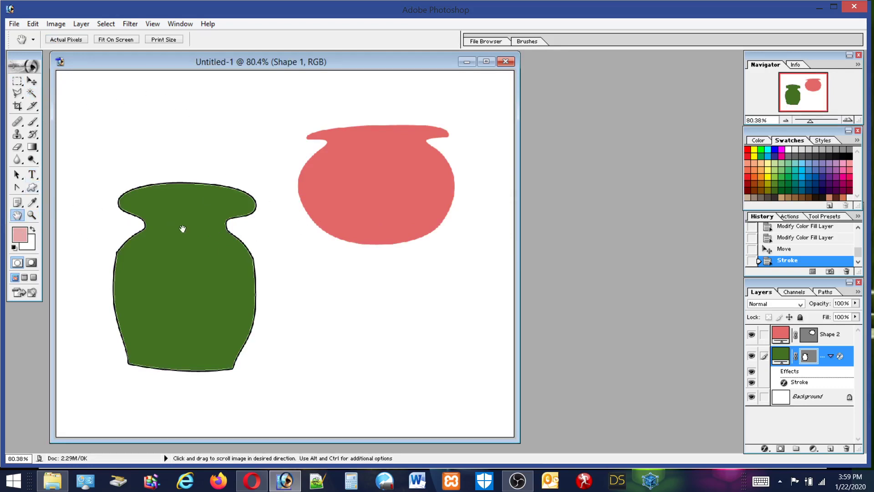
double_click(802, 384)
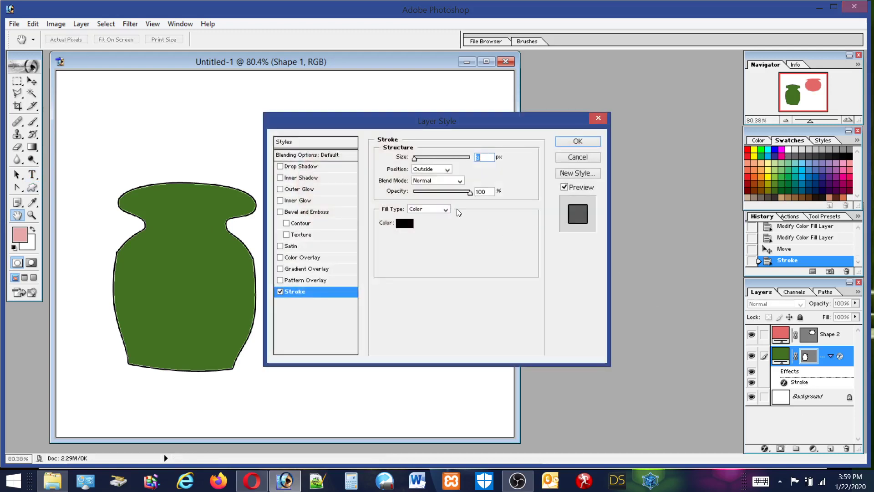
click(448, 170)
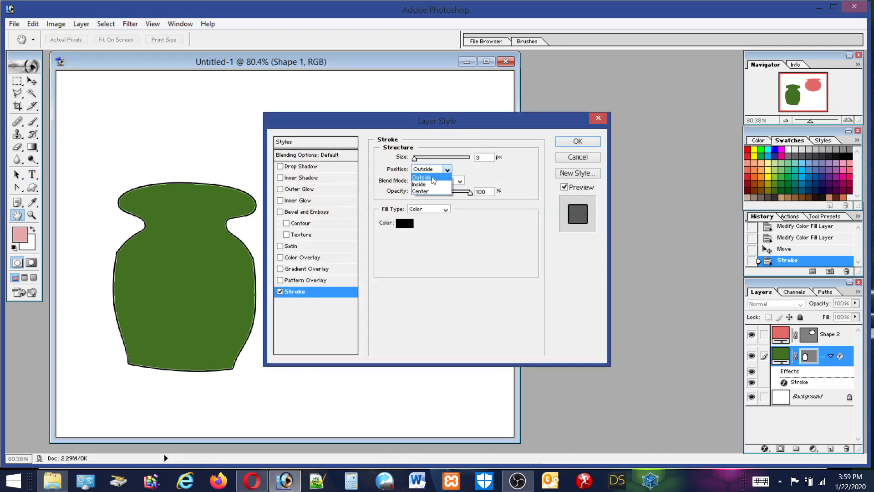
click(427, 184)
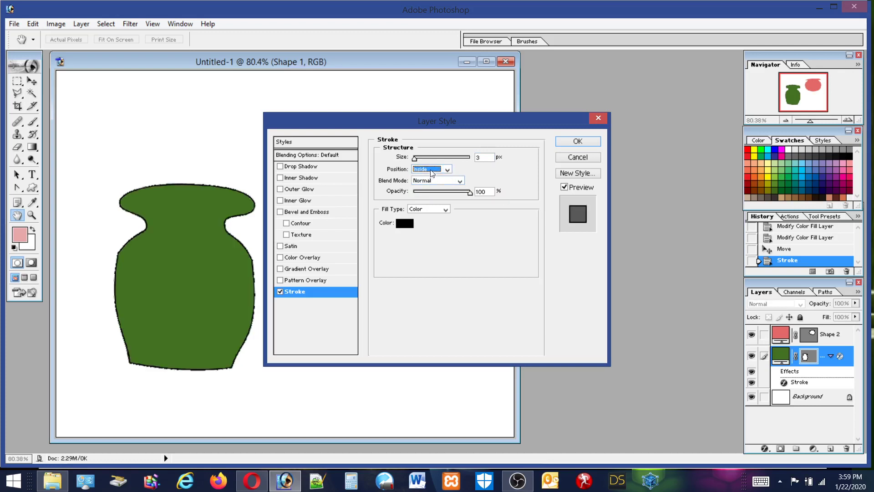
click(432, 173)
click(427, 189)
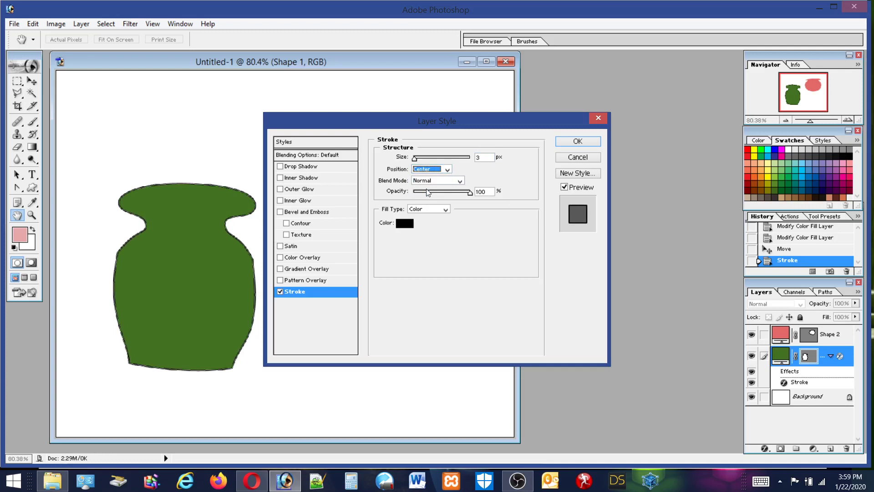
click(570, 143)
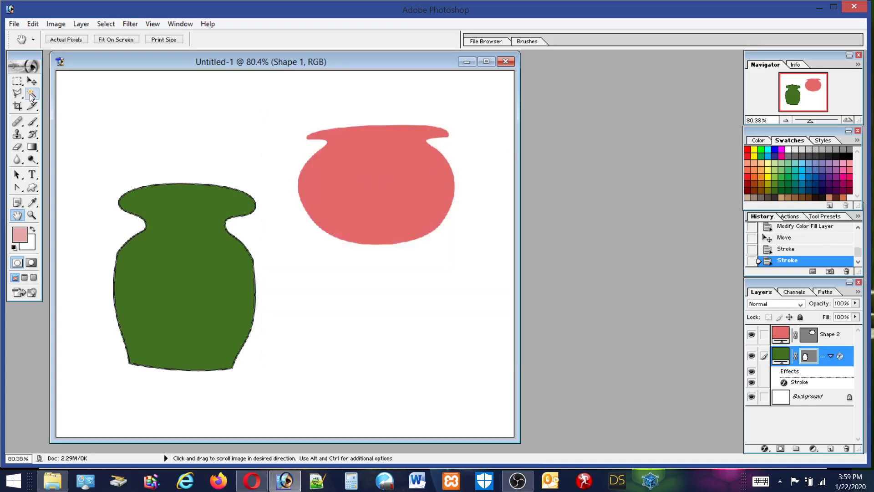
Select the Shape 2 layer briefly, return to Shape 1, and nudge the pot's path slightly with the Path Selection tool
click(19, 83)
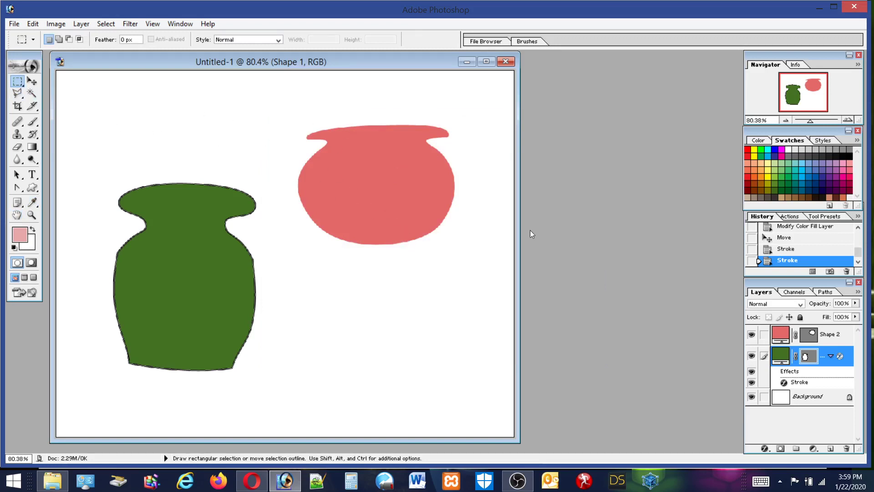
click(826, 338)
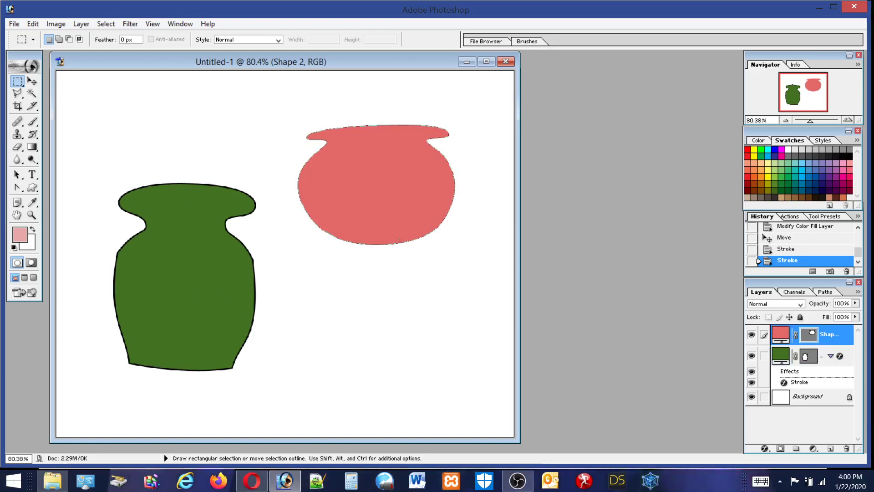
click(790, 359)
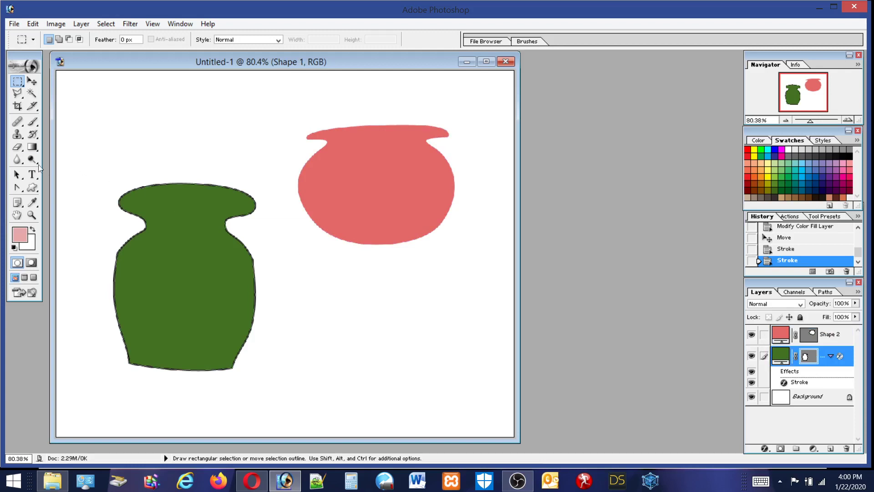
click(17, 175)
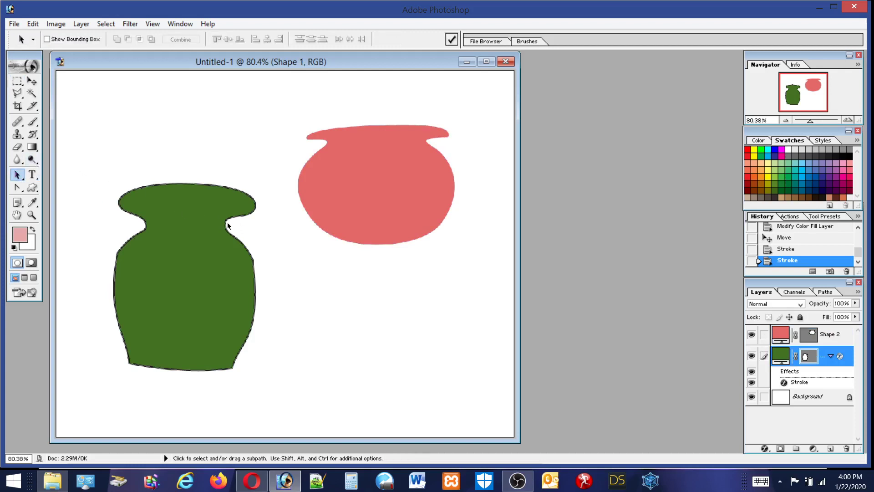
drag(229, 223, 228, 225)
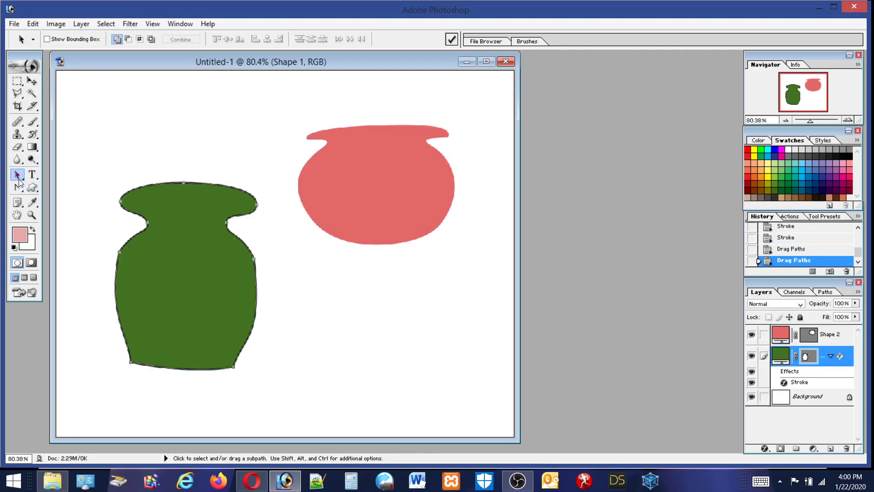
Shift all the pot's anchor points up and to the left with the Direct Selection tool and adjust the right neck point's lower handle
drag(18, 179, 68, 186)
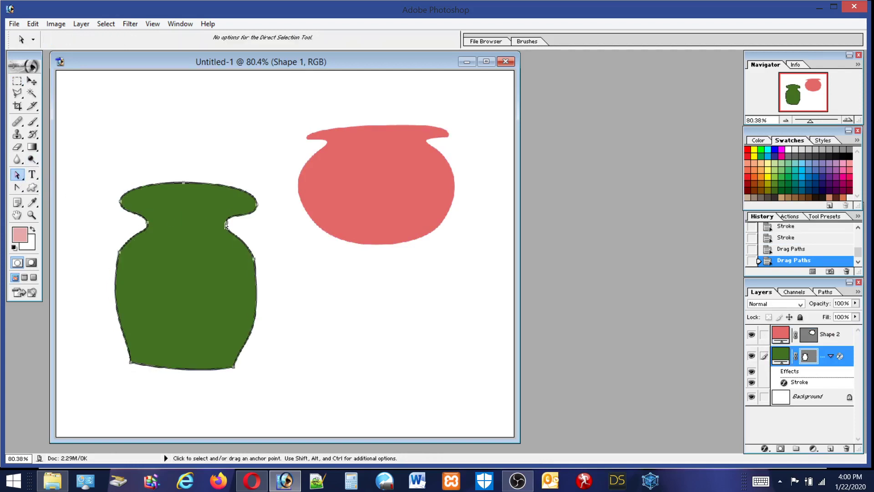
mouse_move(227, 226)
mouse_down()
mouse_move(249, 228)
mouse_move(219, 222)
mouse_up()
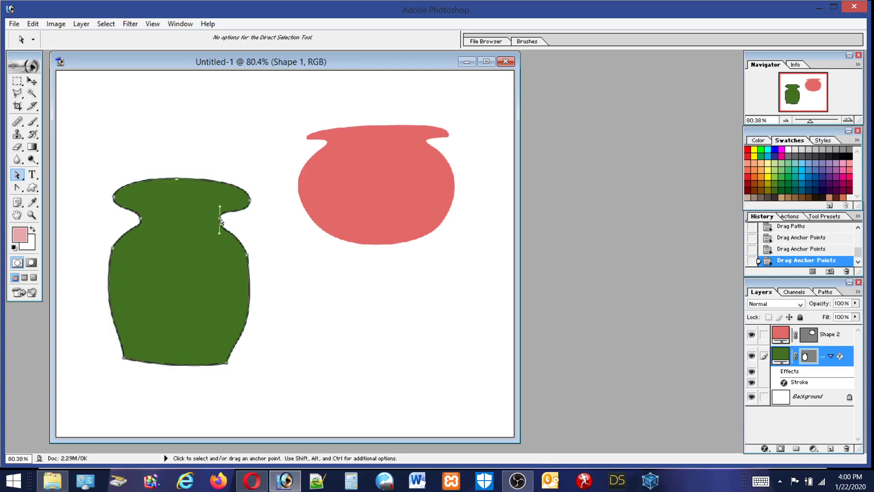
drag(221, 236, 220, 237)
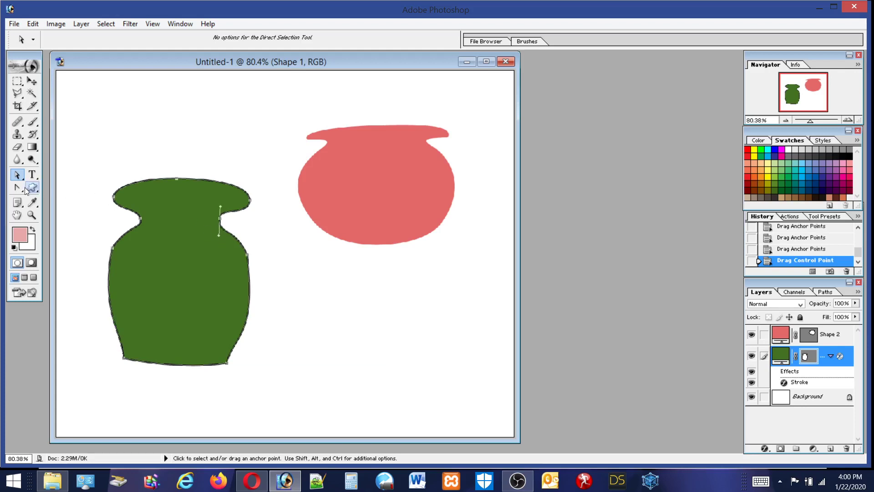
mouse_move(221, 223)
mouse_down()
mouse_move(264, 228)
mouse_move(216, 218)
mouse_up()
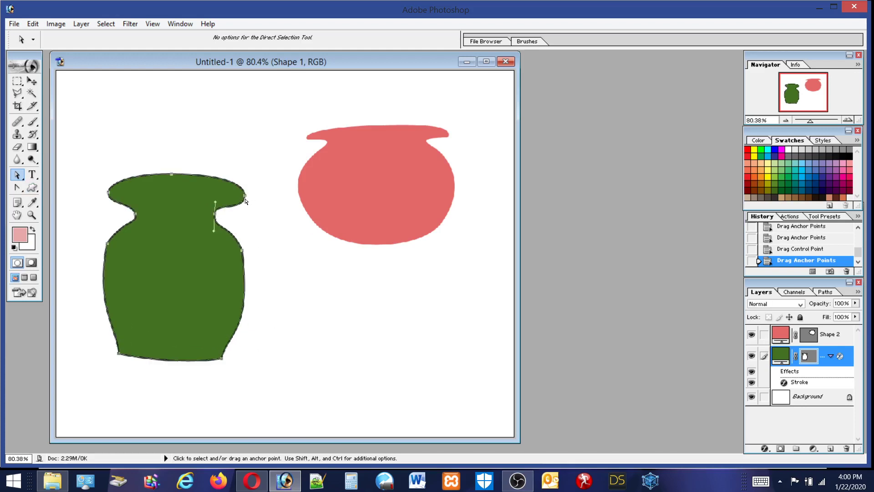
Select only the pot's top anchor point and raise it to turn the rim into a tall dome
click(245, 200)
click(172, 177)
drag(171, 178, 175, 112)
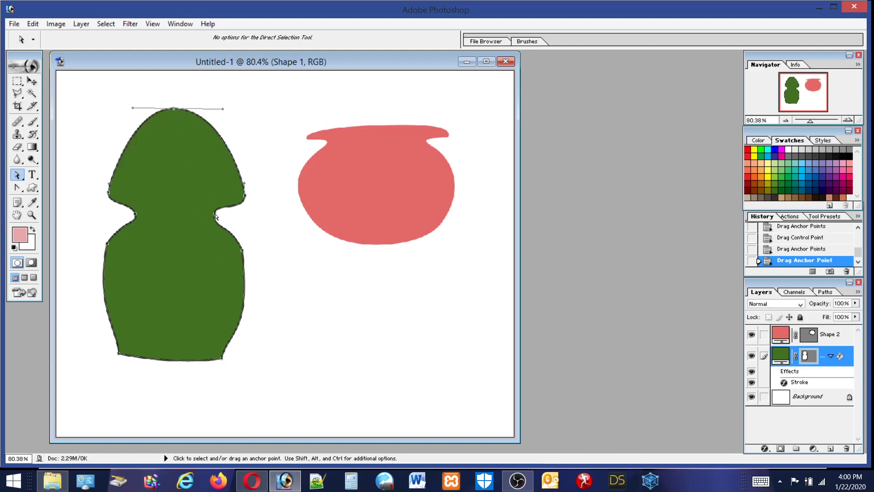
Move the right neck anchor point inward and down, and lower the right shoulder anchor point
click(216, 217)
drag(216, 216, 195, 238)
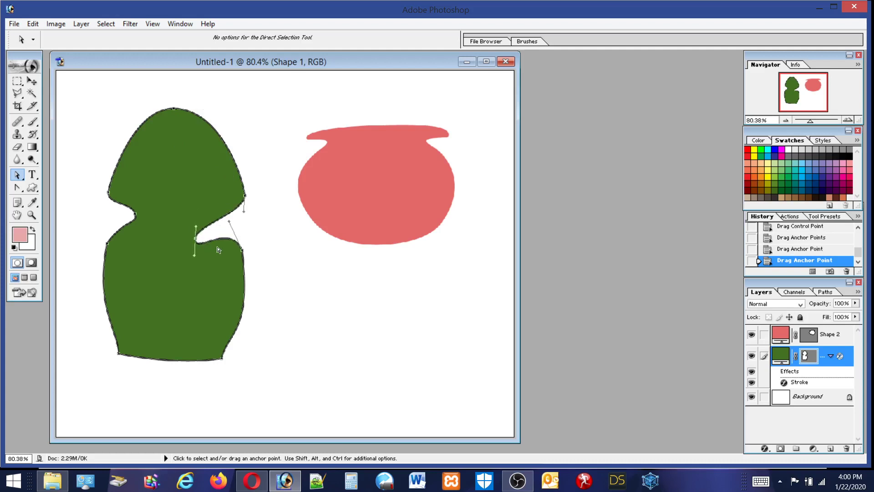
drag(242, 253, 237, 285)
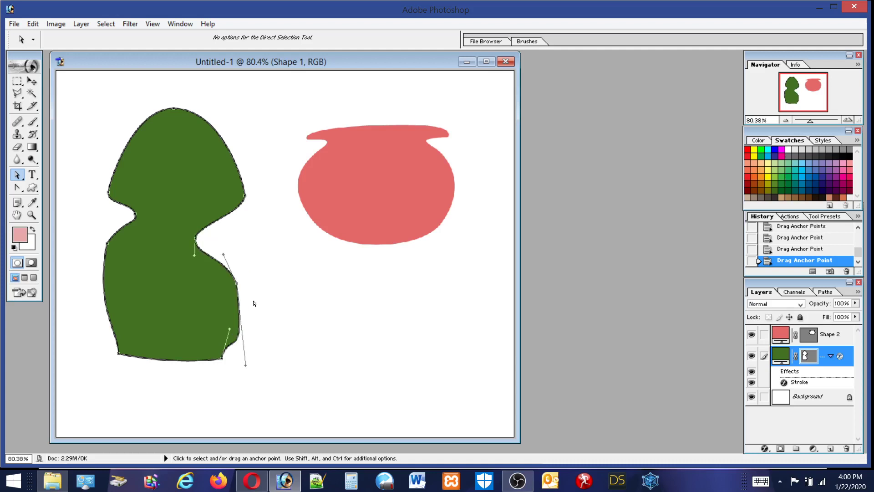
Lengthen the lower handle of the dome's right edge point and the right handle of its top point to round the head
click(245, 198)
drag(245, 213, 237, 254)
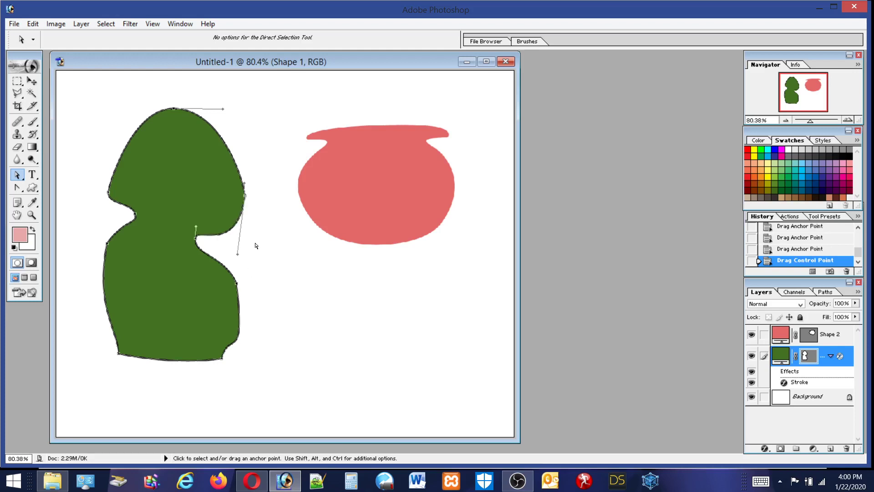
drag(224, 109, 251, 111)
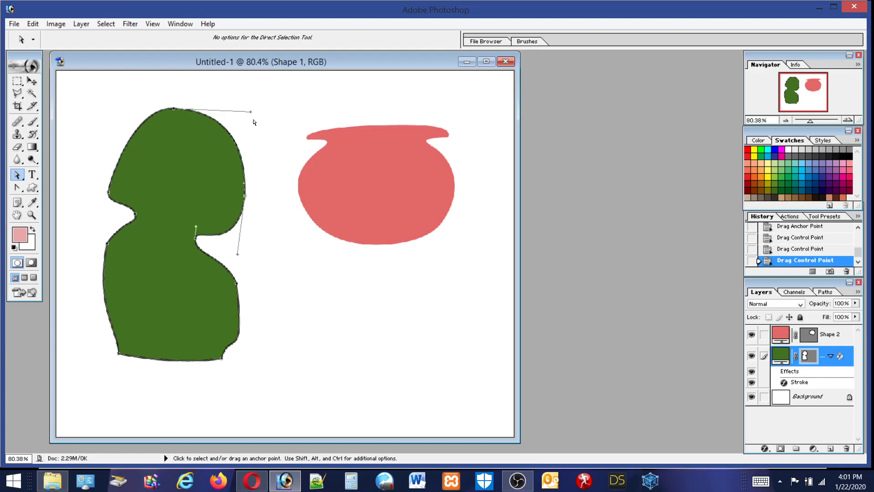
Add an anchor point on the head's right edge and adjust it, the point below and their handles to form a pointed nose
right_click(245, 176)
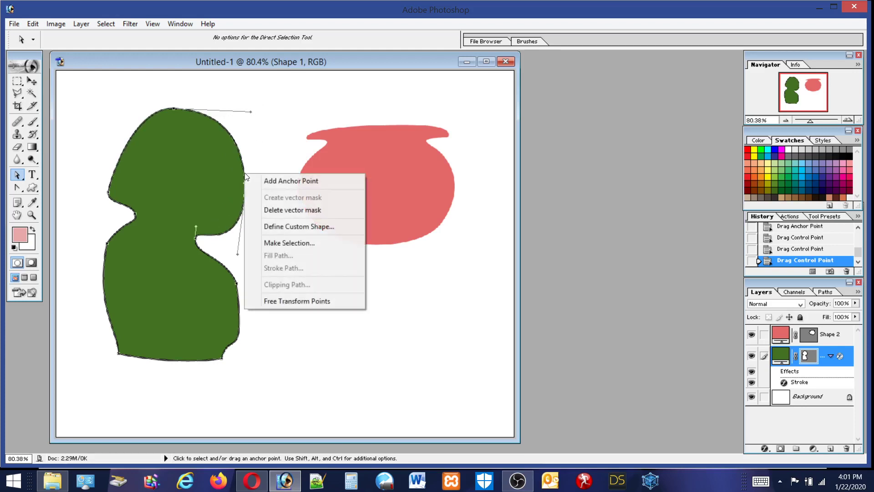
click(282, 181)
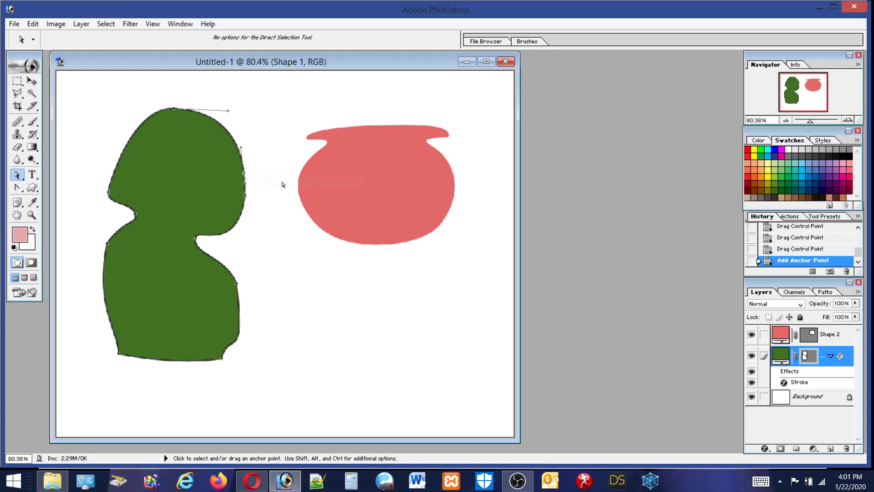
mouse_move(245, 185)
mouse_down()
mouse_move(249, 173)
mouse_move(261, 186)
mouse_up()
click(246, 196)
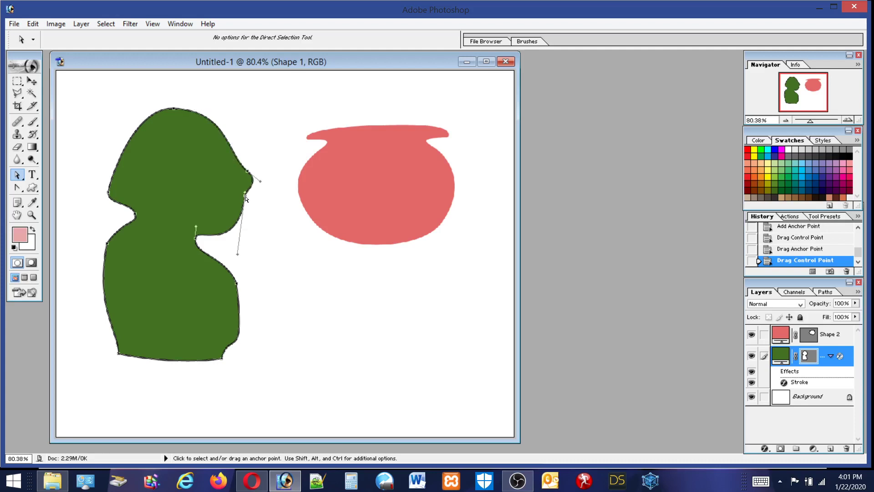
drag(245, 195, 234, 188)
mouse_move(226, 187)
mouse_down()
mouse_move(272, 195)
mouse_move(230, 180)
mouse_up()
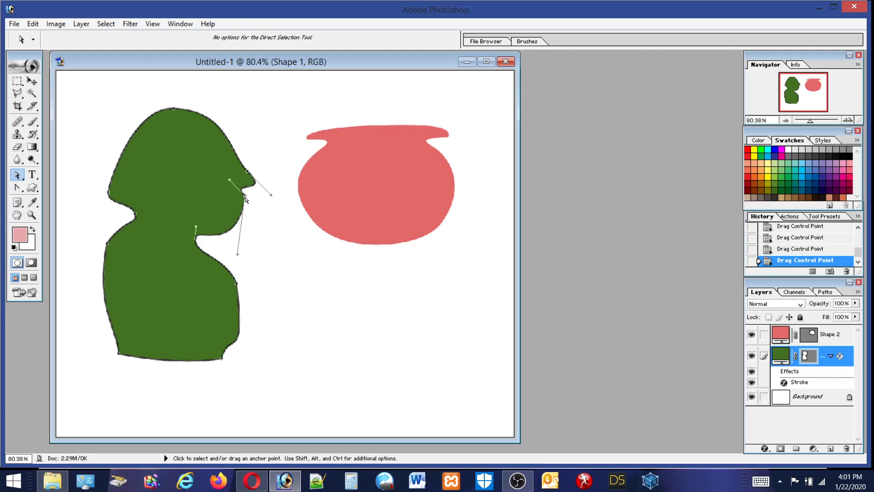
drag(246, 199, 245, 201)
Add an anchor point just below the nose's base on the face edge and pull it inward to indent the profile
right_click(243, 210)
click(277, 221)
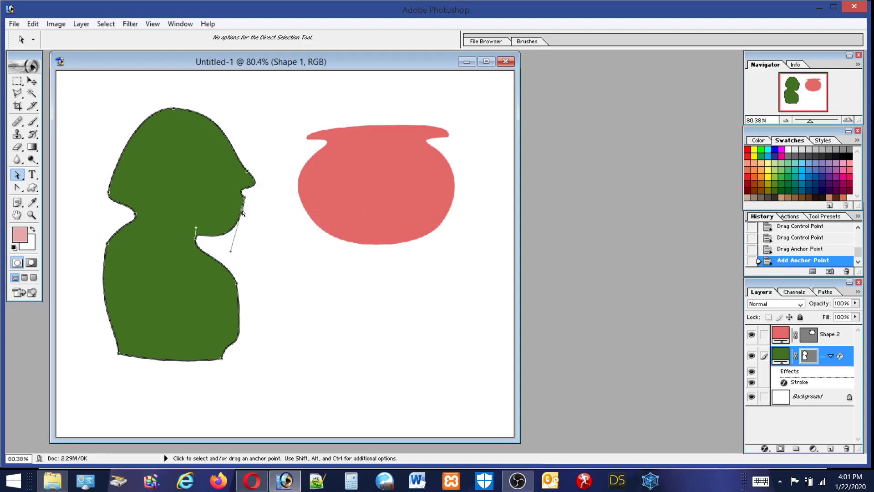
drag(242, 212, 222, 203)
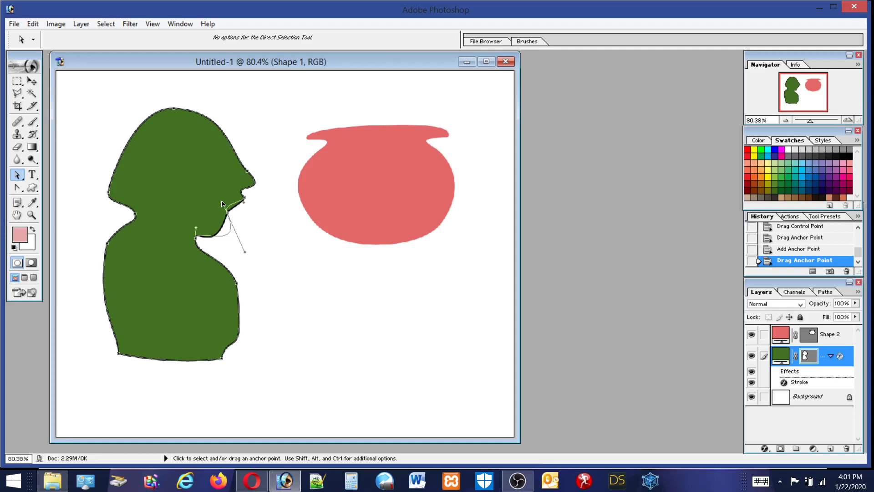
Pull out the lower face handle to form the lips, then add an anchor point below the lower lip and move it slightly inward
drag(222, 203, 258, 219)
right_click(240, 218)
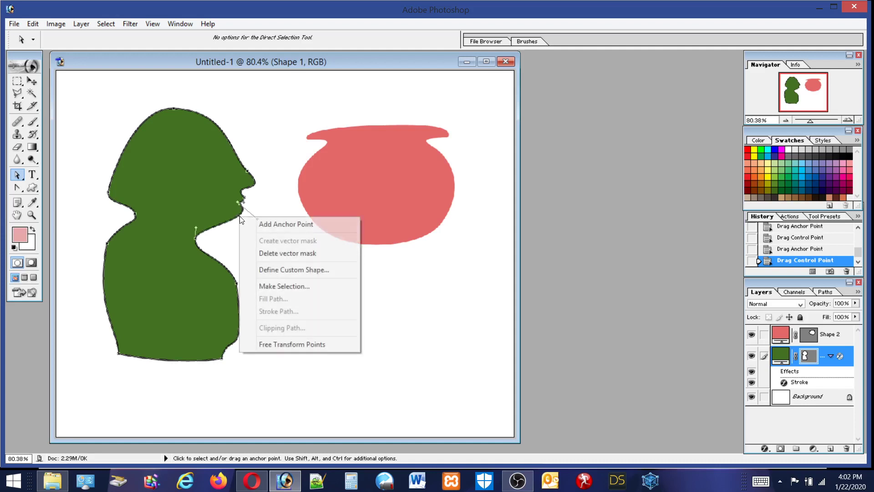
click(265, 225)
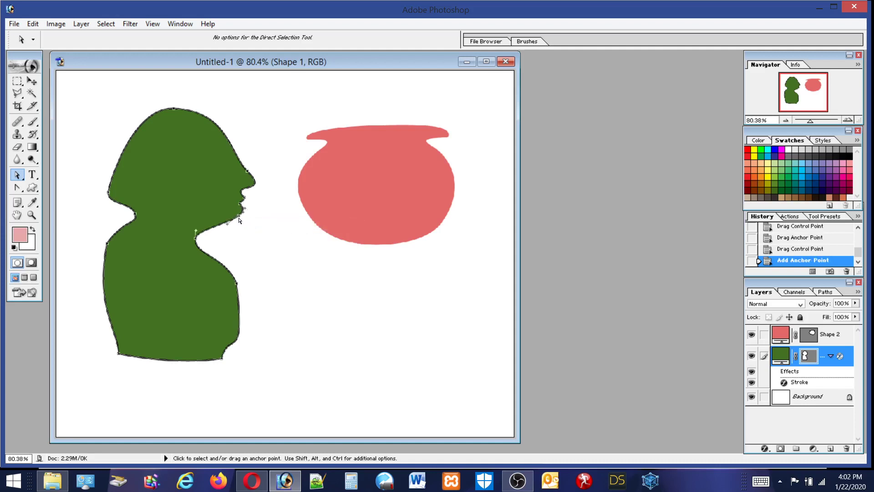
mouse_move(240, 218)
mouse_down()
mouse_move(231, 212)
mouse_move(249, 213)
mouse_move(237, 219)
mouse_up()
Add an anchor point on the jaw line and pull it outward to form a rounded chin, adjusting its handles and the throat anchor point
right_click(234, 228)
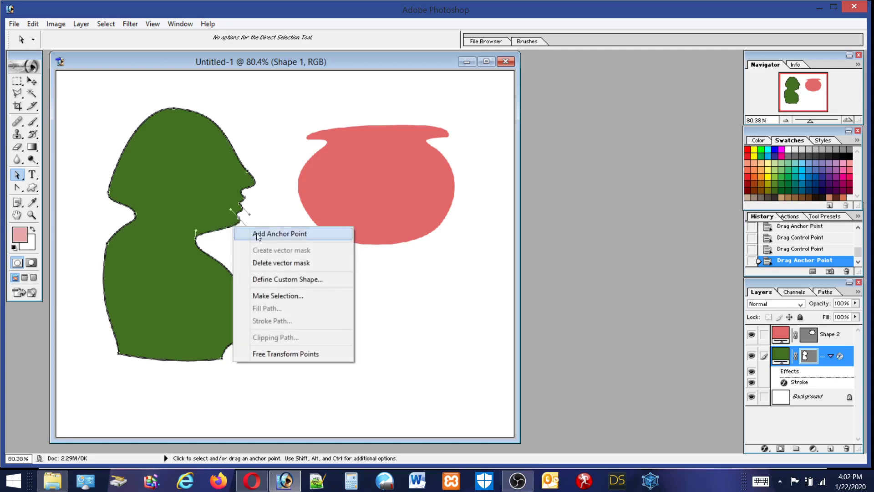
click(256, 233)
drag(233, 228, 240, 235)
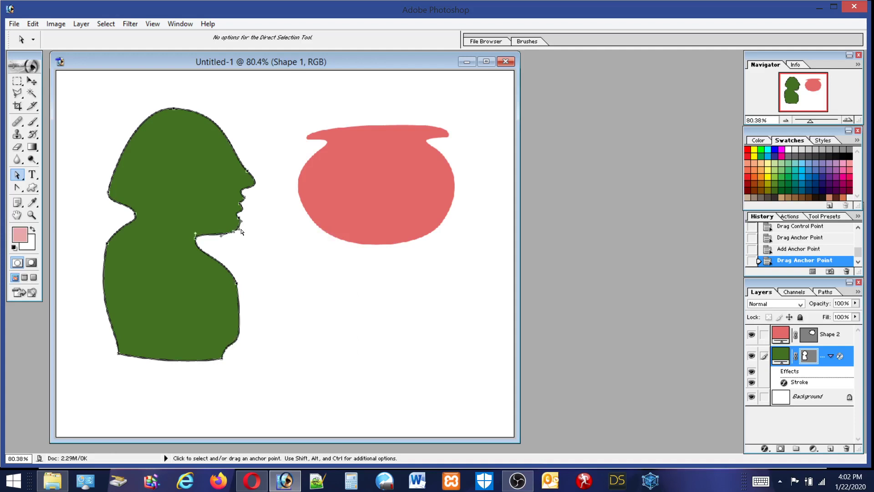
mouse_move(239, 231)
mouse_down()
mouse_move(237, 239)
mouse_move(244, 228)
mouse_up()
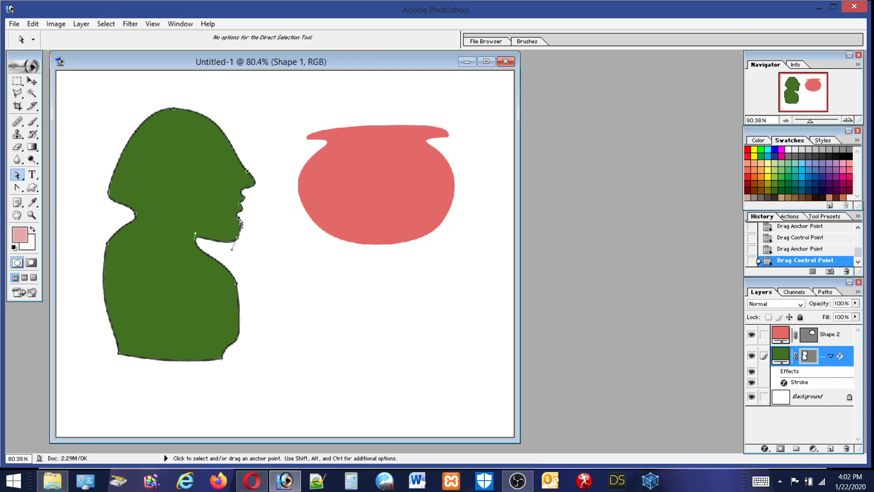
click(240, 220)
drag(244, 227, 242, 230)
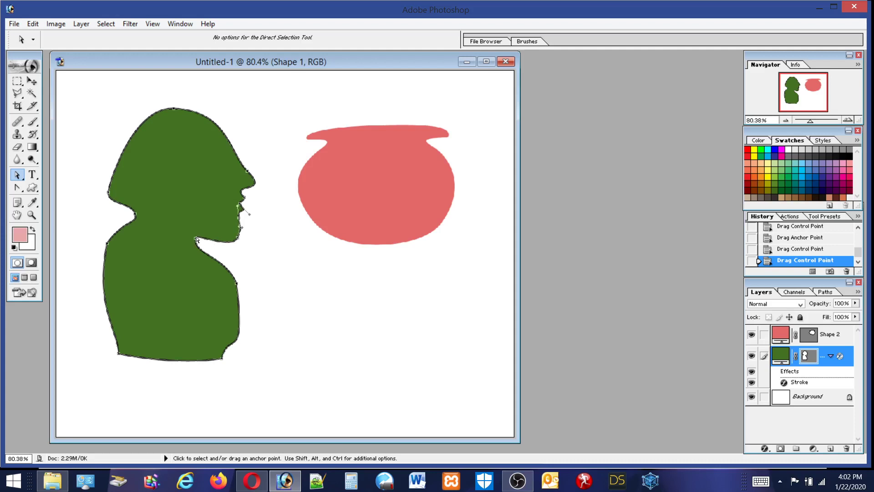
drag(196, 241, 194, 248)
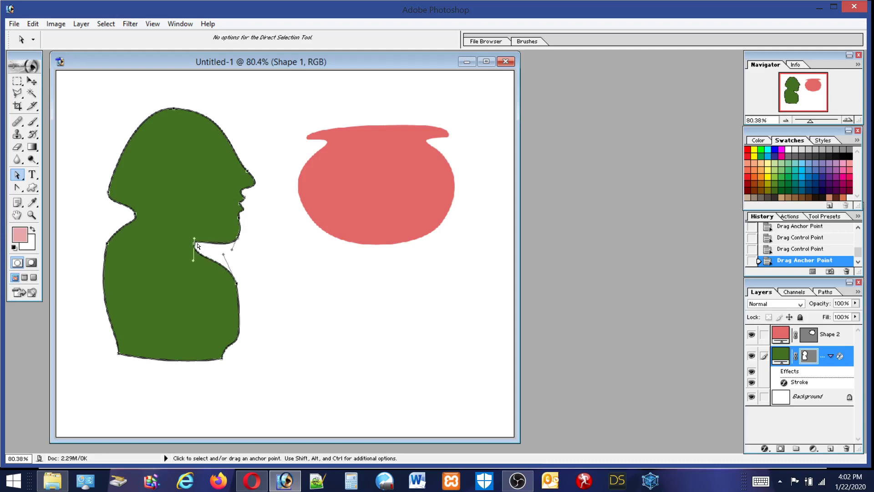
drag(195, 245, 242, 225)
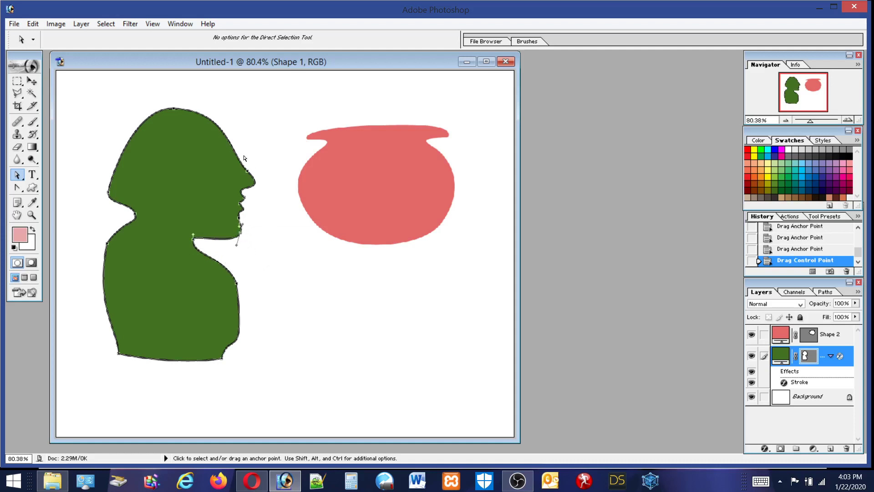
Add an anchor point on the forehead edge, move it outward and make its upper handle vertical to steepen the brow
click(231, 143)
right_click(231, 143)
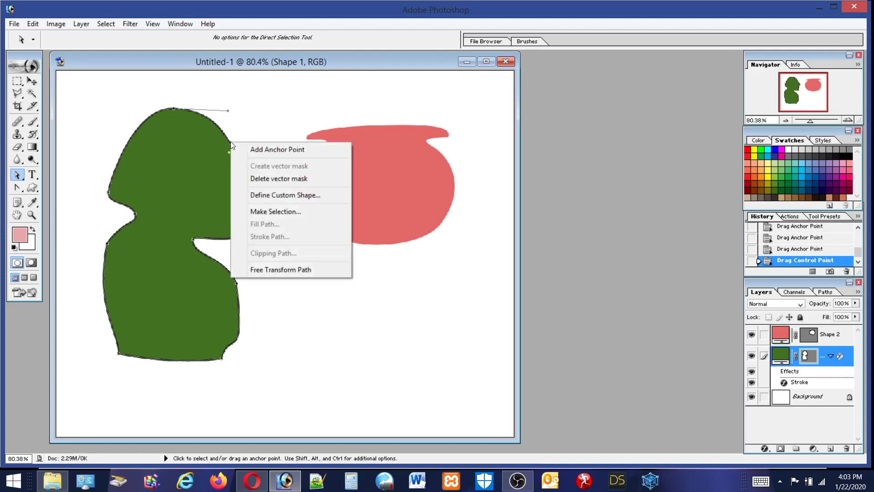
click(266, 152)
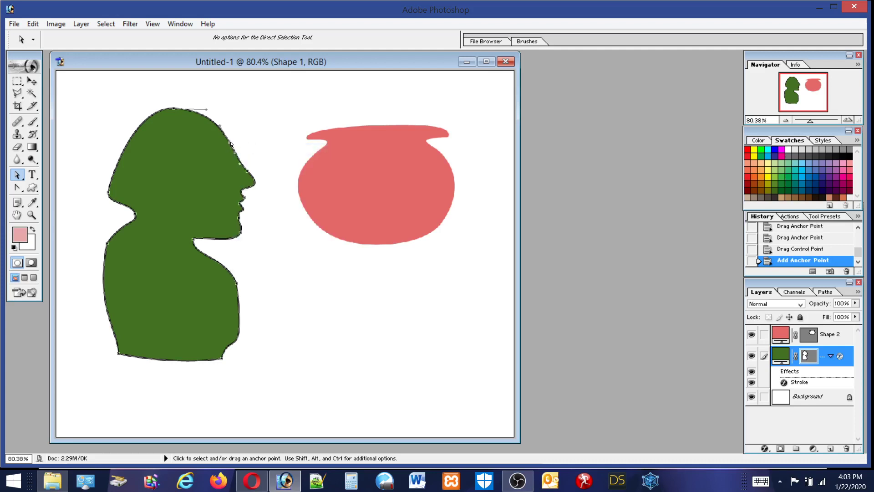
drag(231, 144, 234, 125)
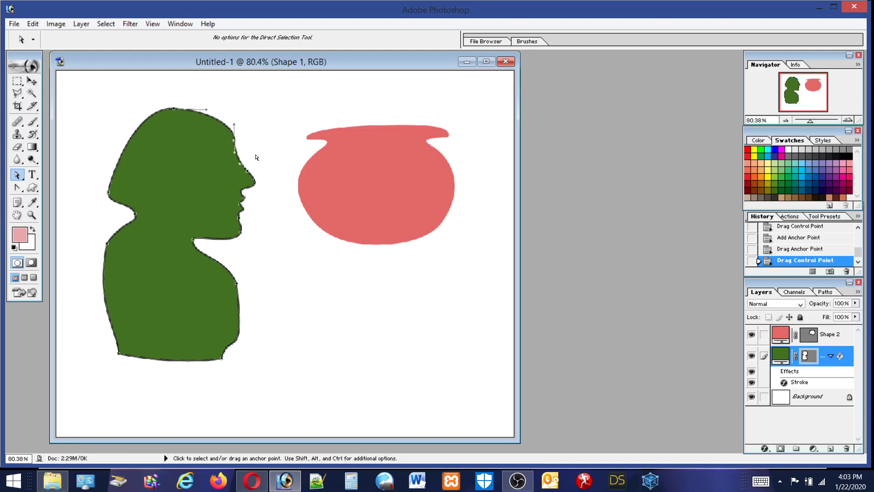
Add an anchor point between the forehead and the head's top, pull it outward and raise the top point's handle to round the crown
right_click(221, 121)
click(242, 124)
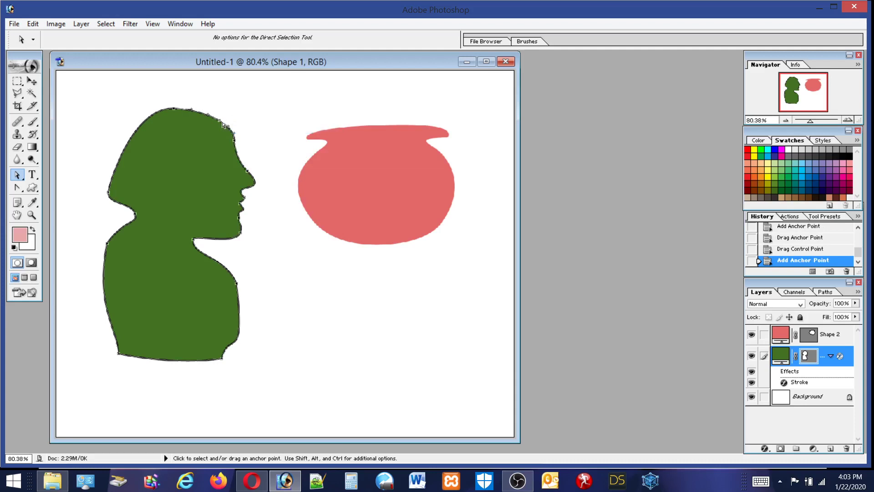
drag(223, 123, 227, 127)
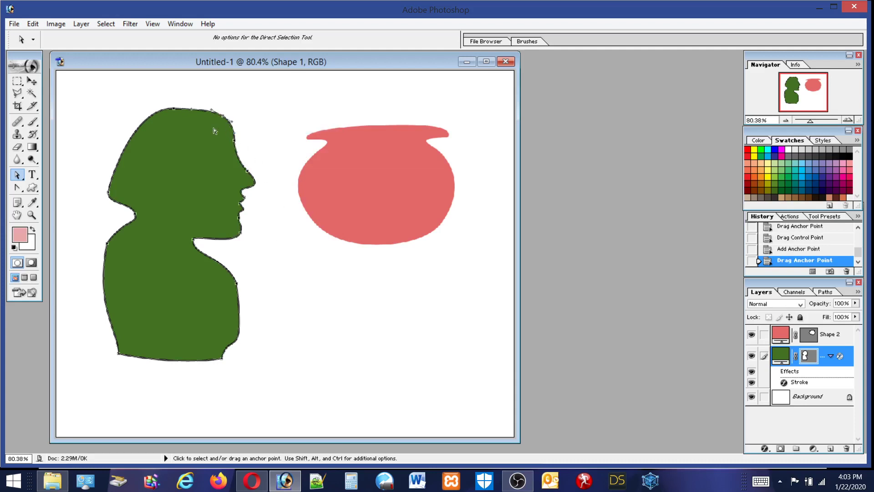
drag(192, 112, 199, 106)
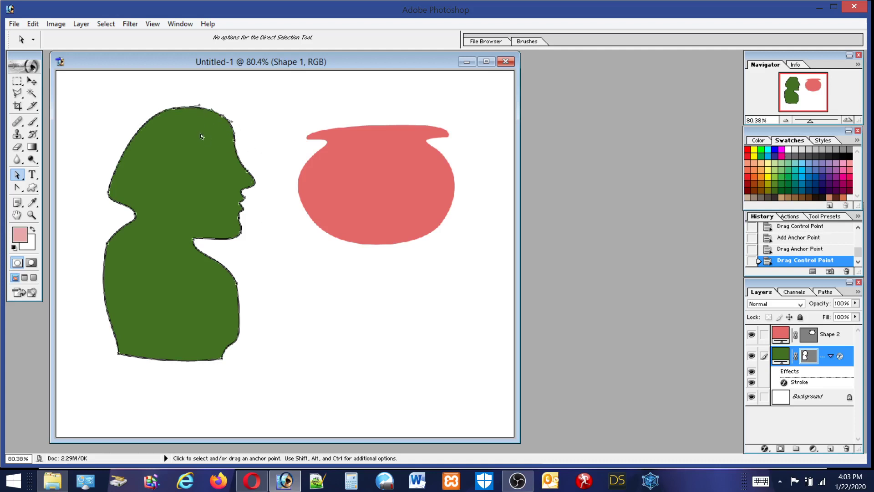
Add an anchor point on the back of the head, move it inward and lengthen its upper handle to round the skull
right_click(123, 158)
click(154, 166)
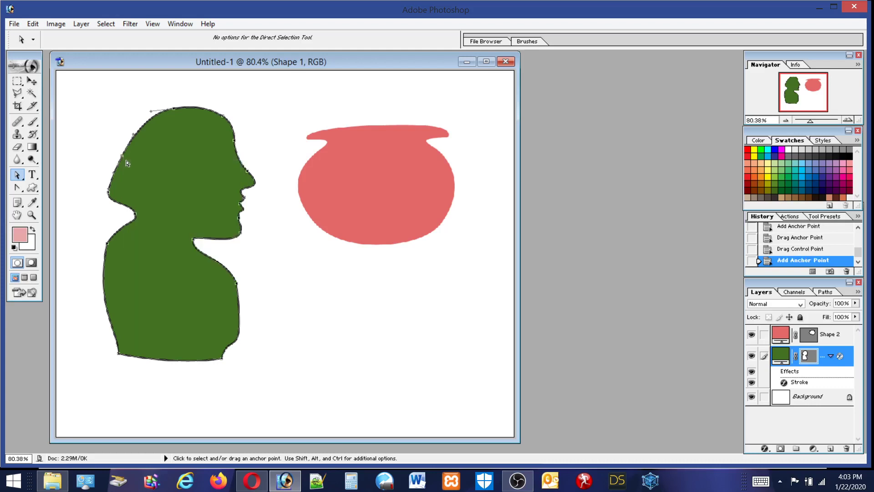
drag(125, 159, 136, 120)
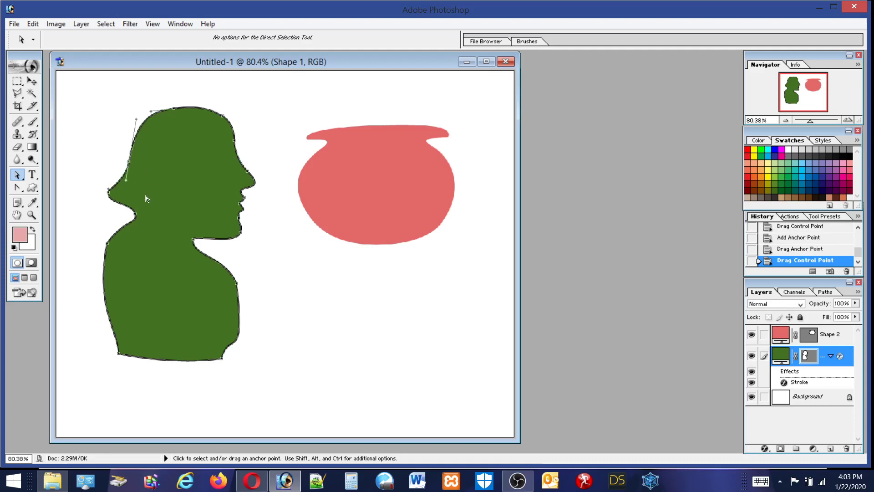
Move the pointed back-of-head anchor point down and inward and lower the nape anchor point to smooth the back of the neck
click(109, 193)
drag(109, 196, 127, 217)
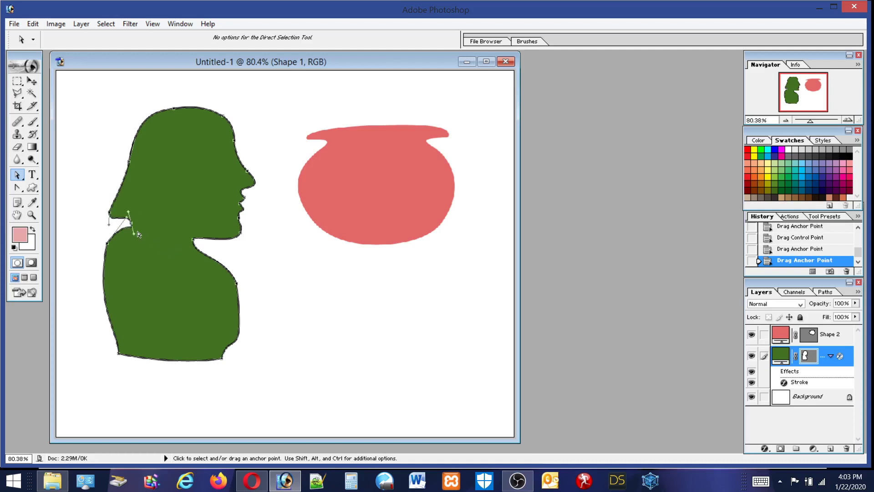
drag(135, 234, 124, 200)
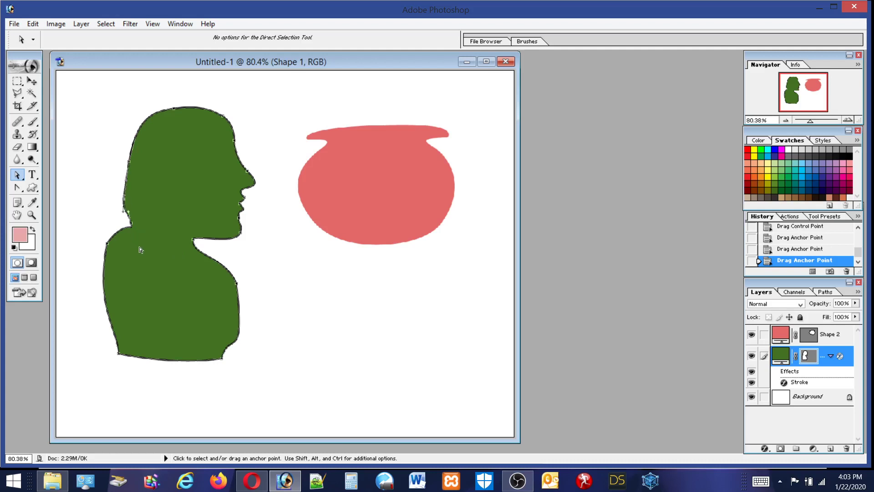
Move the back shoulder anchor point down and inward, and adjust its upper and lower handles to straighten the back
drag(133, 228, 112, 323)
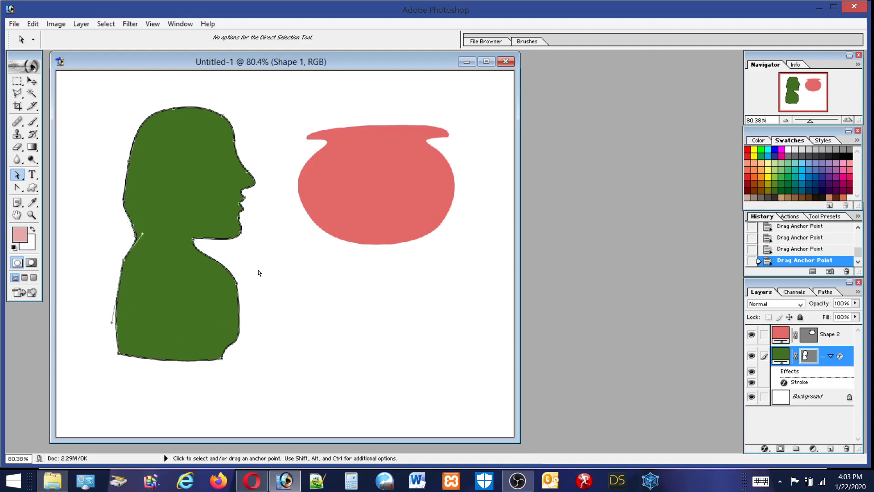
drag(124, 262, 127, 233)
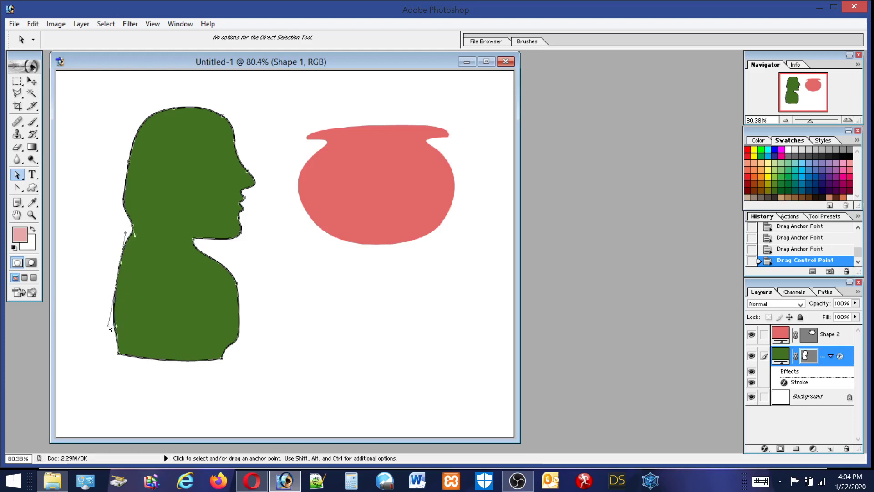
drag(109, 327, 114, 325)
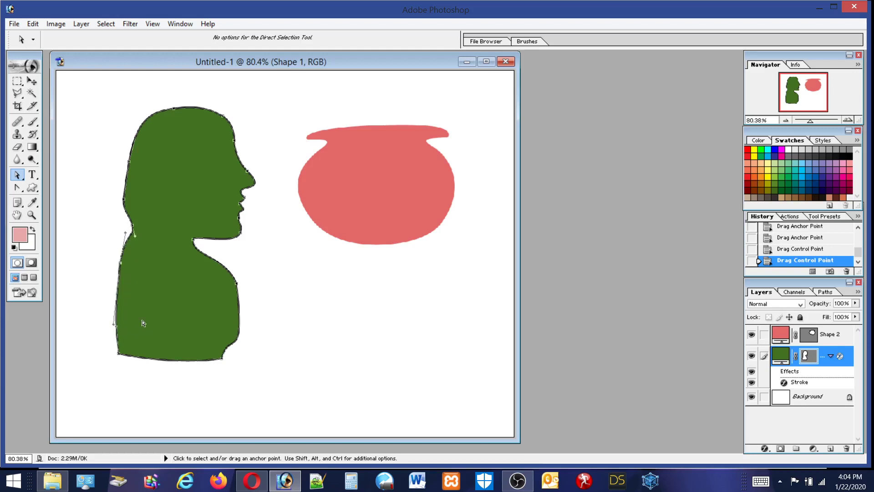
Move the back shoulder outward and the lower back corner down, then extend the bottom edge's handles to lengthen and round the torso
drag(113, 326, 134, 368)
drag(122, 268, 114, 267)
drag(118, 355, 122, 434)
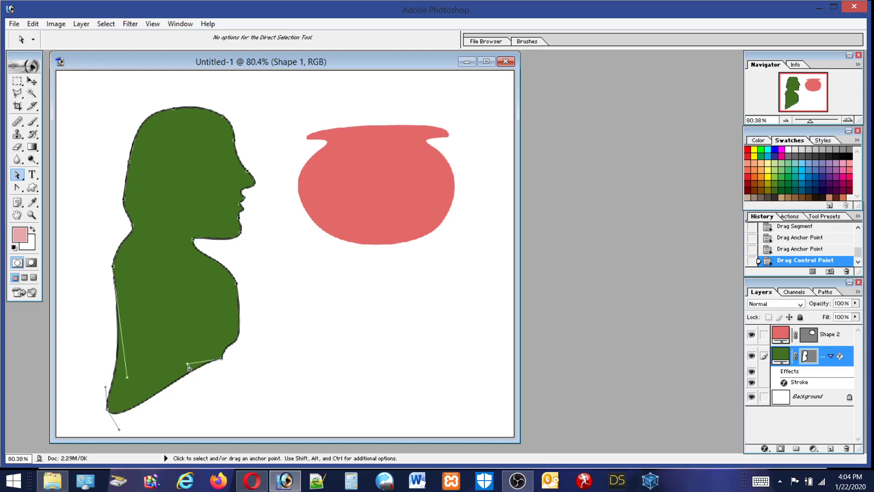
drag(187, 364, 241, 422)
Move the front shoulder anchor point inward, shorten its lower handle and reshape its upper handle to smooth the chest
click(237, 286)
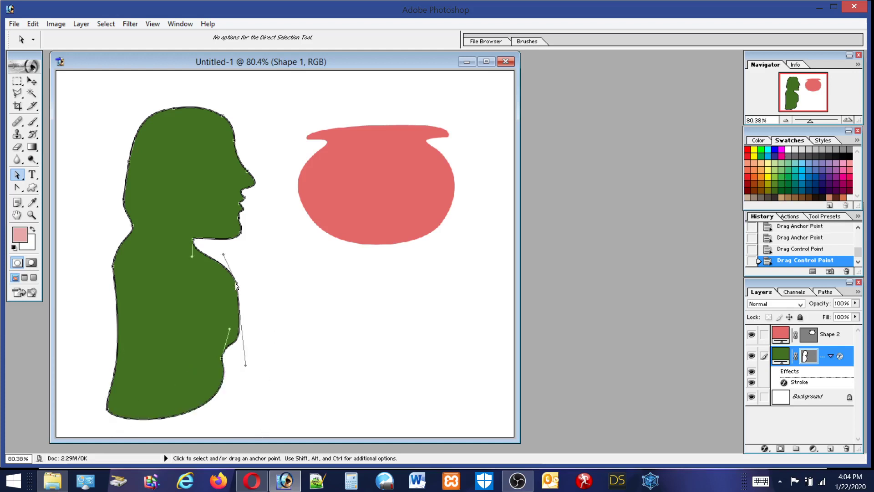
drag(223, 258, 206, 234)
drag(237, 287, 231, 290)
drag(239, 372, 231, 324)
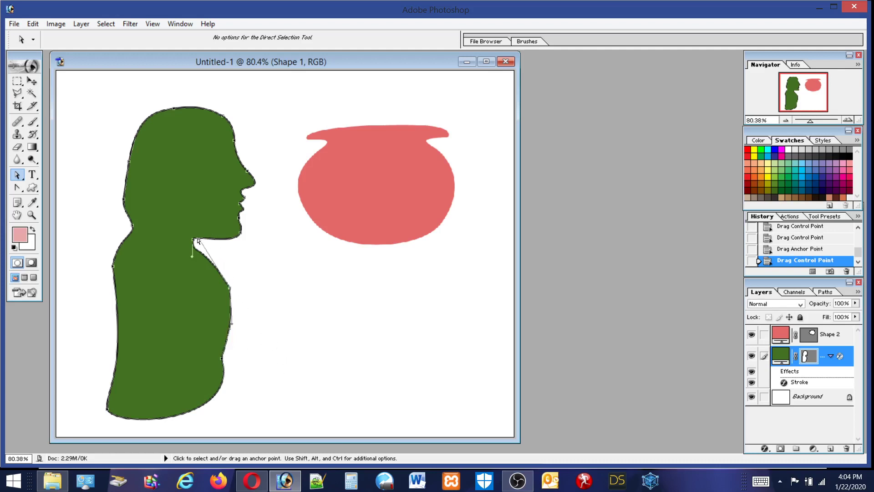
drag(197, 239, 216, 246)
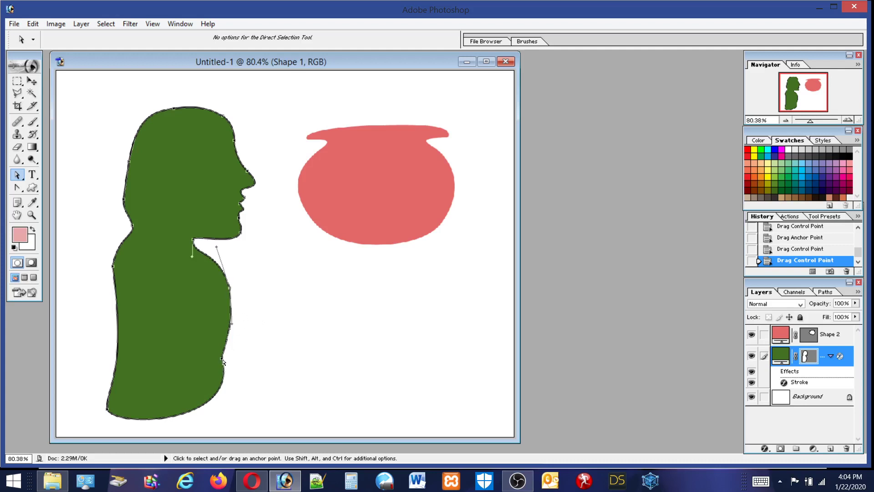
Lower the front waist anchor point, straighten its upper handle, and move the throat anchor point toward the chin
drag(222, 361, 228, 388)
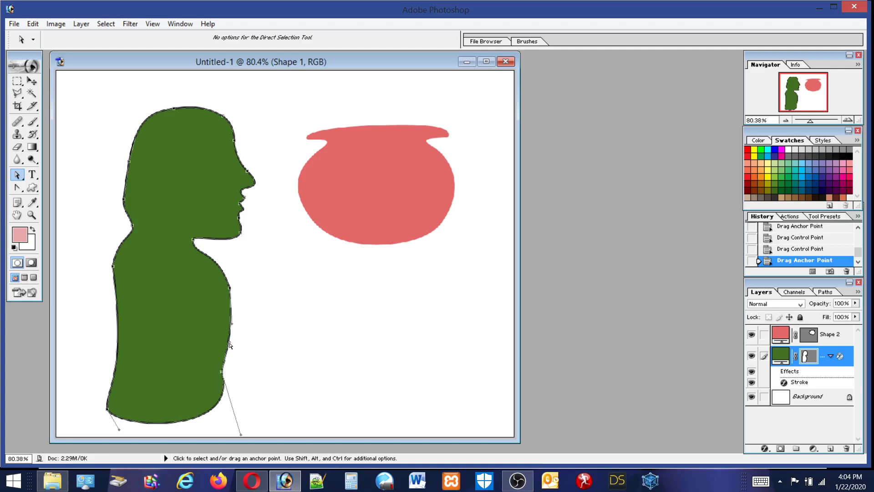
mouse_move(230, 346)
mouse_down()
mouse_move(221, 321)
mouse_move(219, 338)
mouse_up()
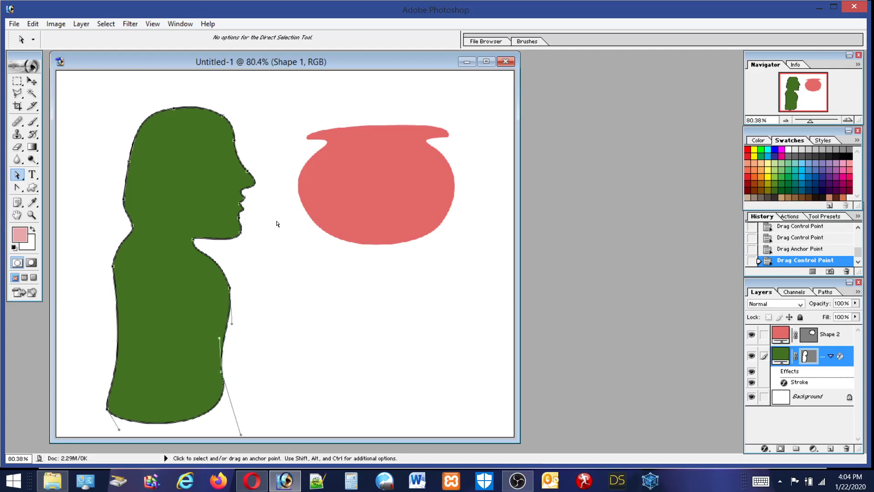
drag(194, 242, 206, 244)
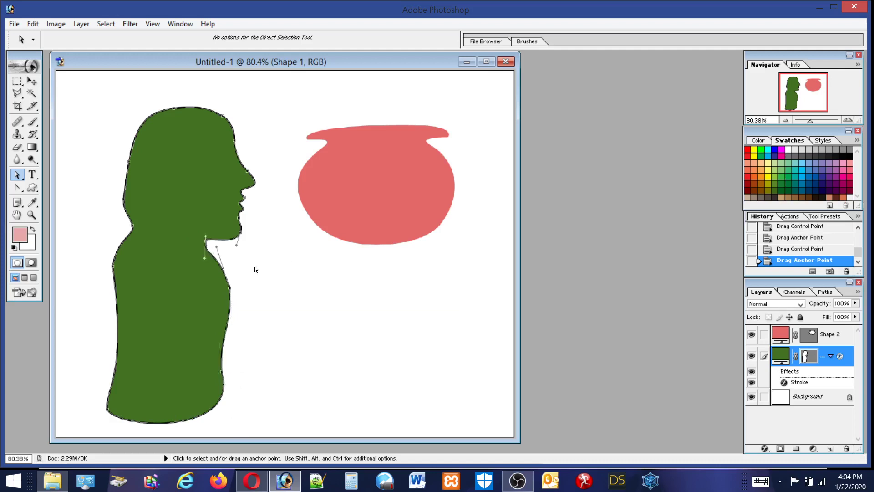
click(209, 173)
click(239, 212)
right_click(256, 209)
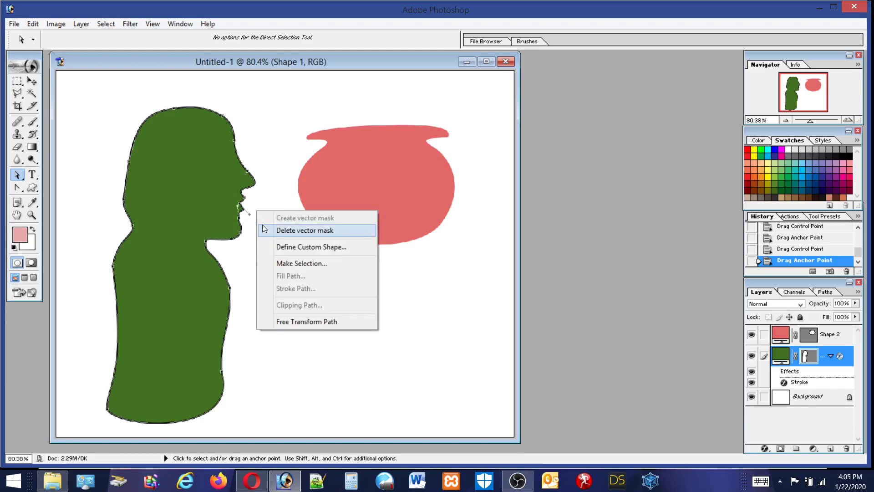
click(243, 234)
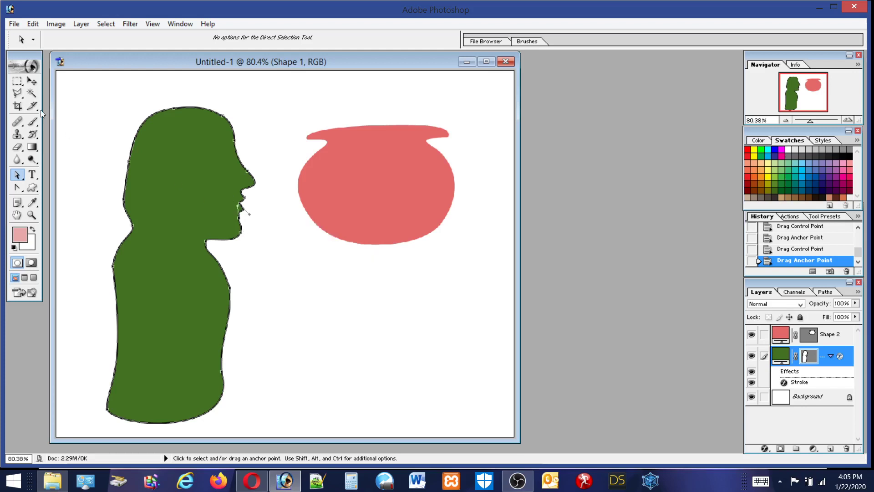
Draw a rectangular marquee selection around the silhouette's mouth
click(18, 81)
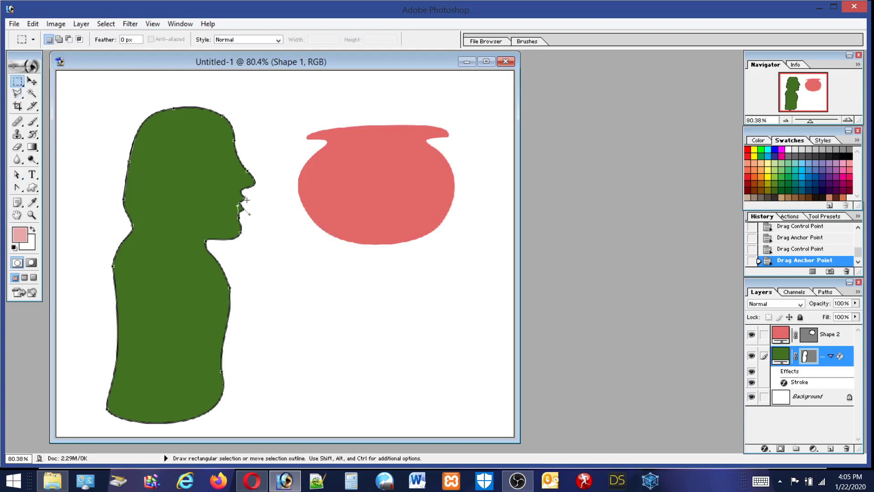
right_click(257, 204)
click(250, 221)
drag(251, 222, 224, 190)
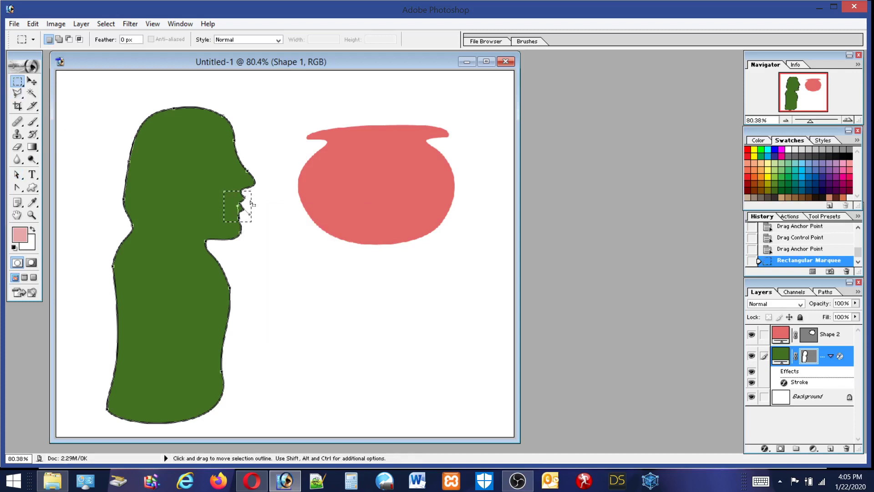
Move the green silhouette slightly to the left with the Move tool and return to the Direct Selection tool
click(32, 81)
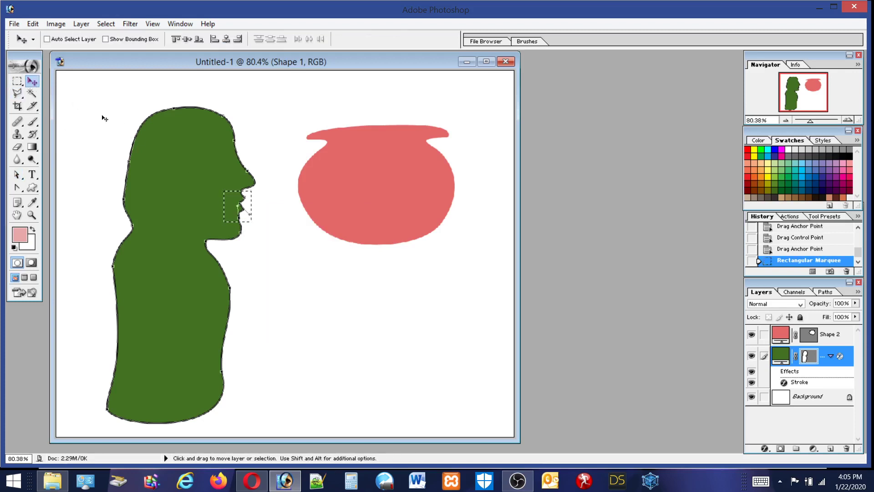
drag(159, 208, 156, 207)
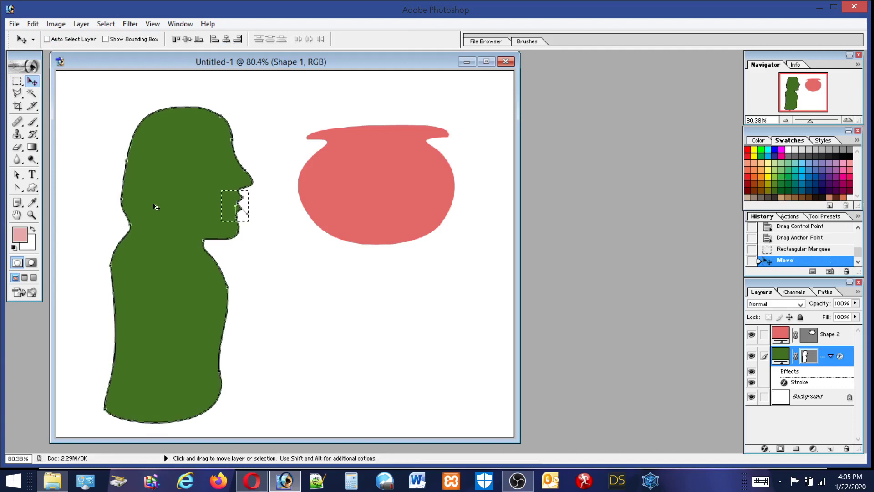
click(17, 174)
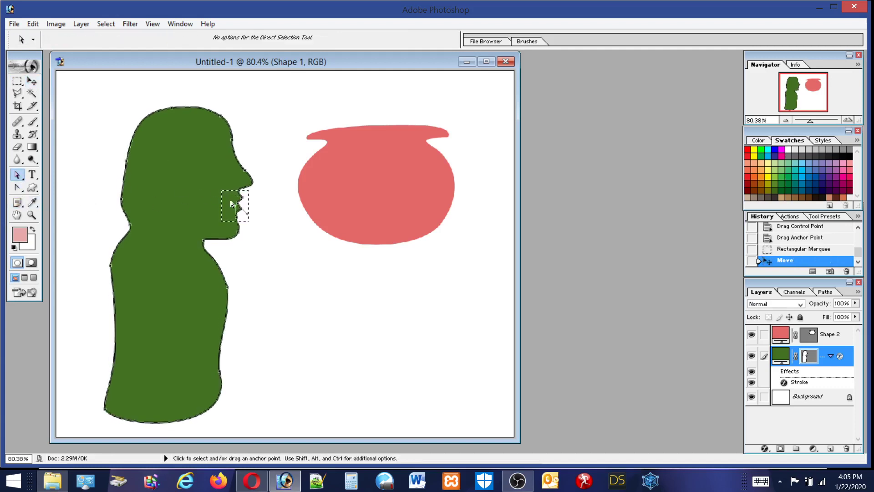
Move the silhouette's mouth anchor points inward toward the face, try adjusting a lip handle, and undo that handle change
click(219, 197)
mouse_move(219, 196)
mouse_down()
mouse_move(248, 206)
mouse_move(260, 224)
mouse_move(230, 209)
mouse_up()
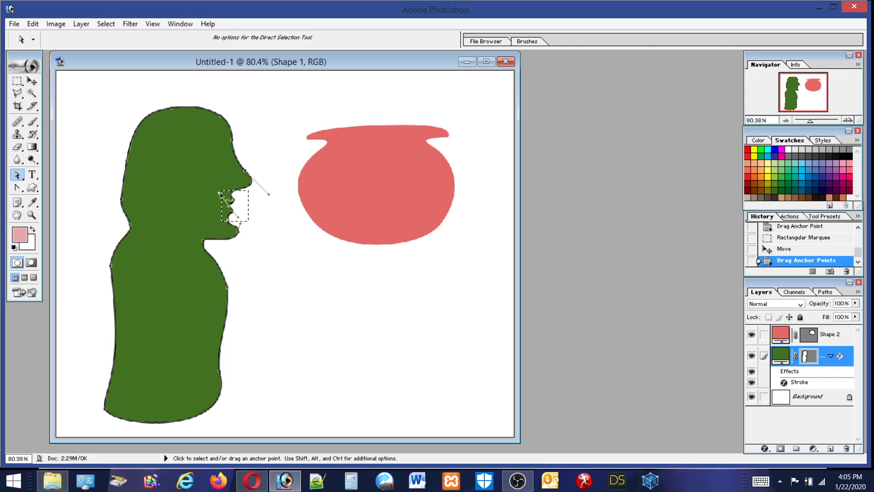
drag(223, 194, 244, 213)
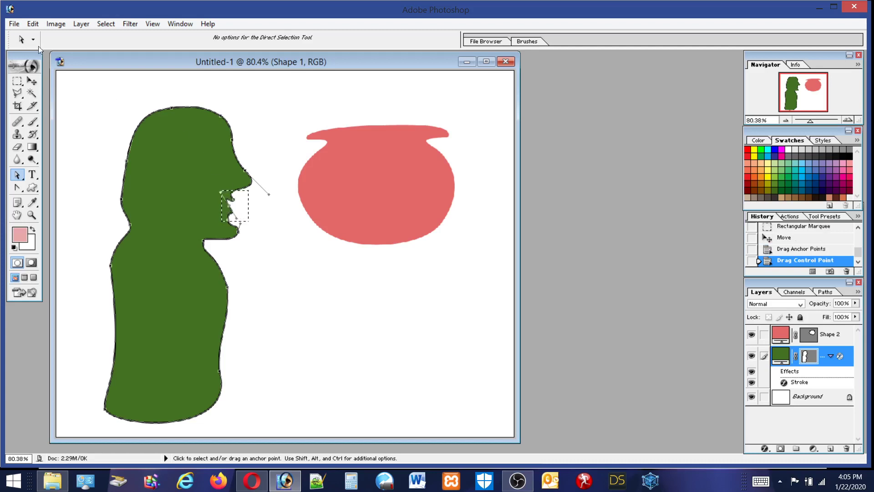
click(33, 23)
click(22, 38)
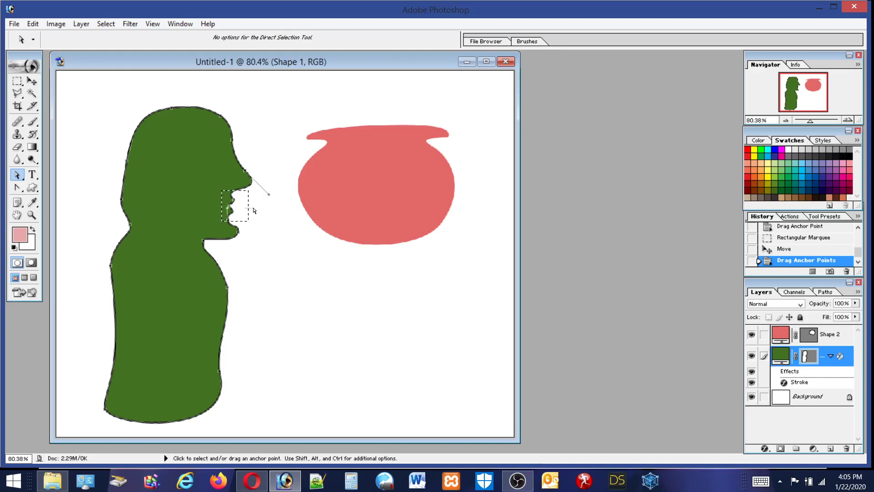
Adjust the control handle at the silhouette's lower lip to reshape the curve between mouth and chin
click(269, 213)
click(229, 209)
mouse_move(231, 213)
mouse_down()
mouse_move(243, 212)
mouse_move(224, 214)
mouse_move(232, 223)
mouse_up()
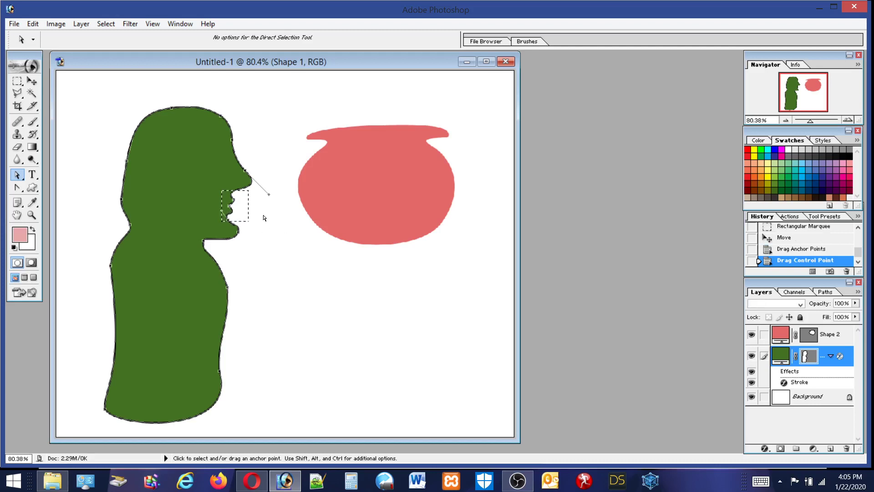
Switch to the Rectangular Marquee tool and deselect the rectangular selection around the mouth
click(202, 188)
click(18, 81)
click(201, 84)
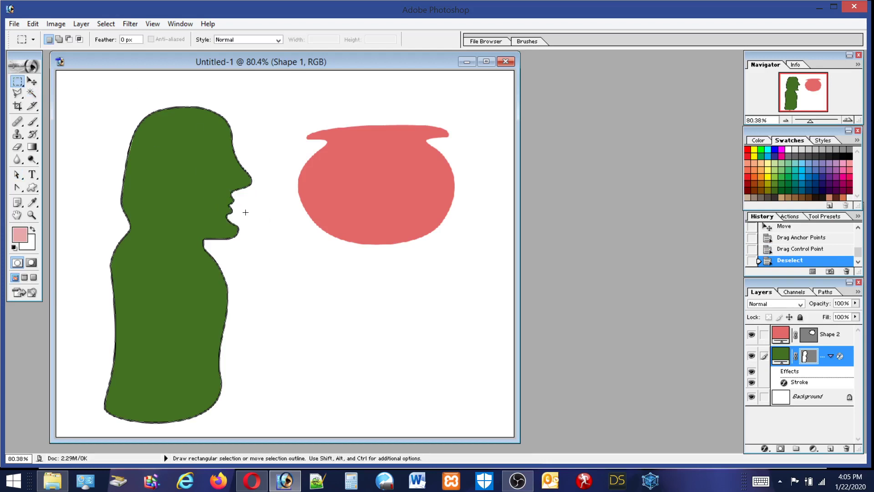
right_click(246, 213)
click(216, 193)
Select the mouth's anchor points with the Direct Selection tool and move the lips outward, closer to the nose tip
click(17, 174)
drag(216, 193, 242, 221)
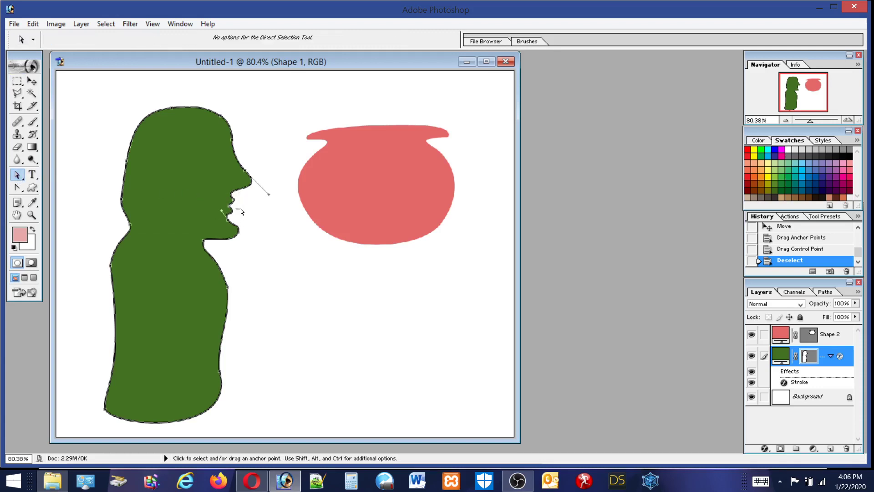
click(257, 213)
drag(211, 196, 237, 222)
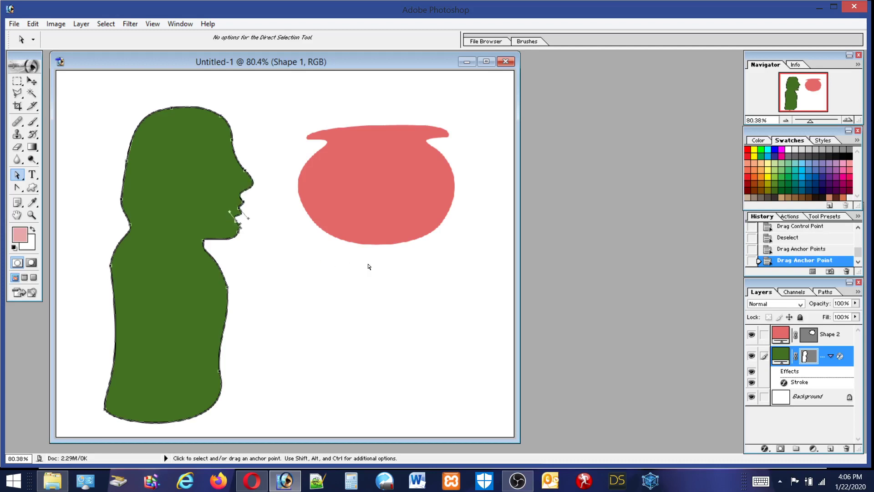
Reshape the curve below the lower lip by adjusting its anchor point's control handles
click(263, 167)
click(235, 222)
drag(235, 210, 252, 231)
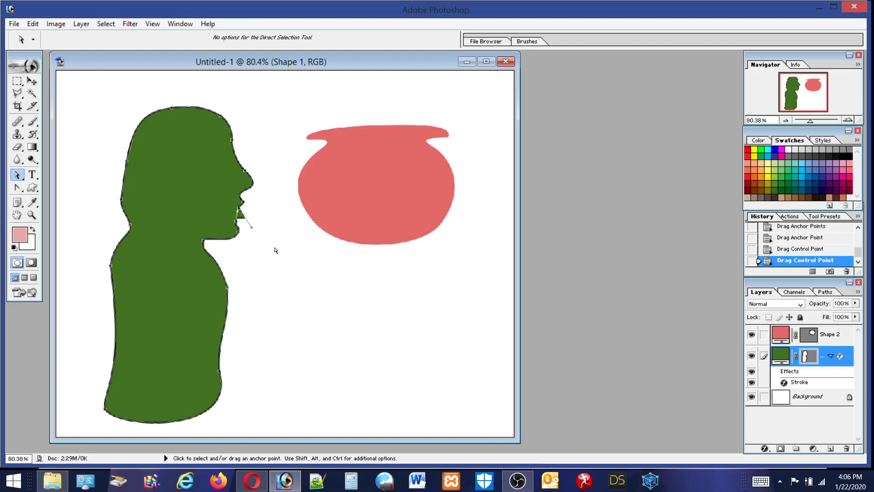
Select the silhouette's chin anchor point and move it slightly downward to deepen the jaw
click(273, 222)
right_click(242, 238)
key(Escape)
click(173, 210)
click(238, 236)
drag(239, 234, 237, 241)
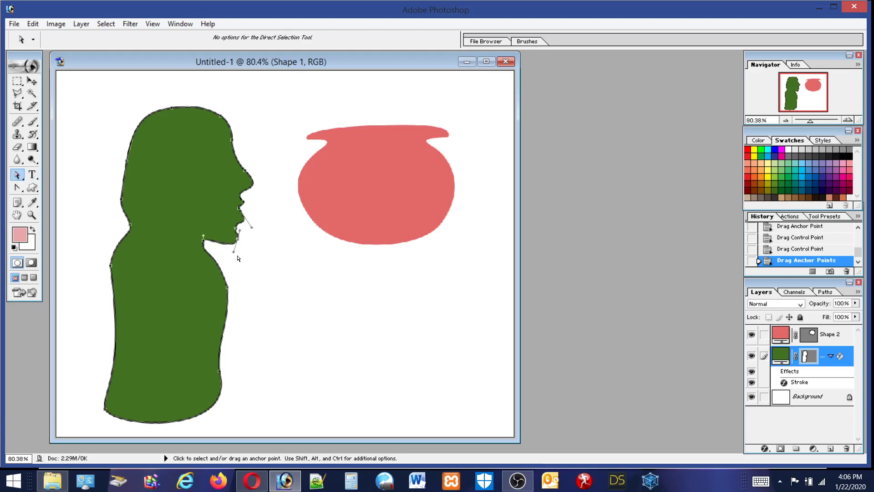
Refine the green figure's lower lip and chin by repositioning the anchor point between them and adjusting its curve handle
click(295, 253)
click(236, 228)
drag(236, 228, 252, 222)
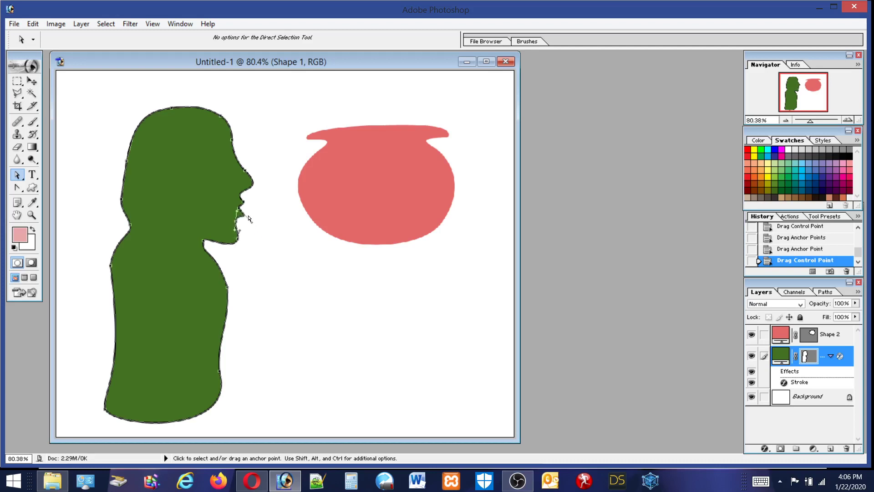
click(241, 212)
click(259, 212)
Reshape the figure's nose by moving its upper anchor point outward and adjusting the curve handle toward the tip
click(250, 184)
mouse_move(245, 174)
mouse_down()
mouse_move(252, 185)
mouse_move(243, 163)
mouse_move(253, 179)
mouse_up()
drag(262, 209, 268, 206)
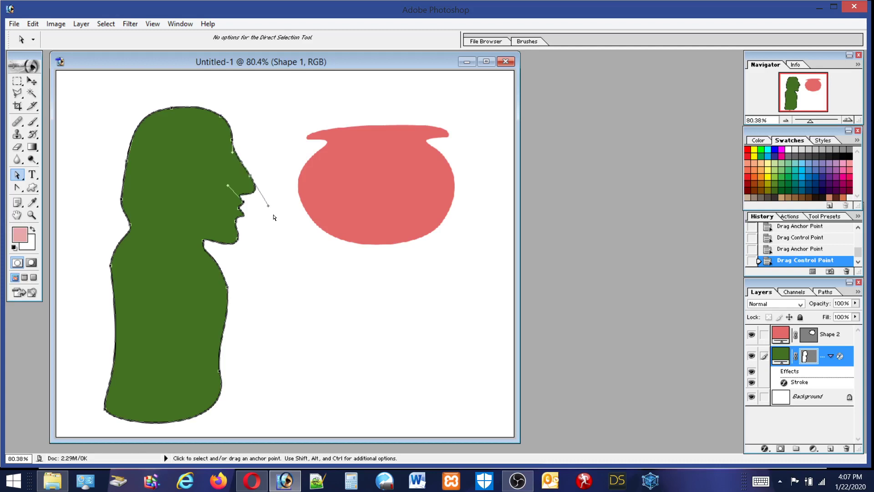
click(264, 165)
Draw a Tile 4 custom shape in the empty area below the red cauldron
click(18, 187)
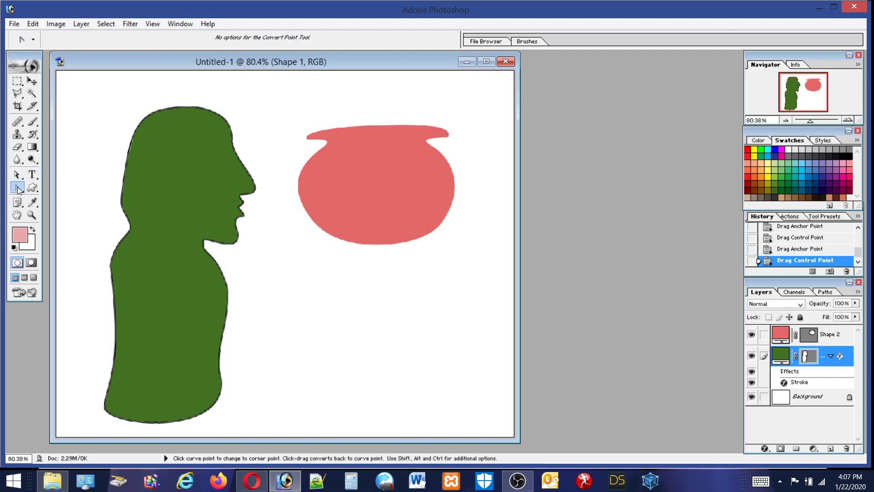
click(32, 188)
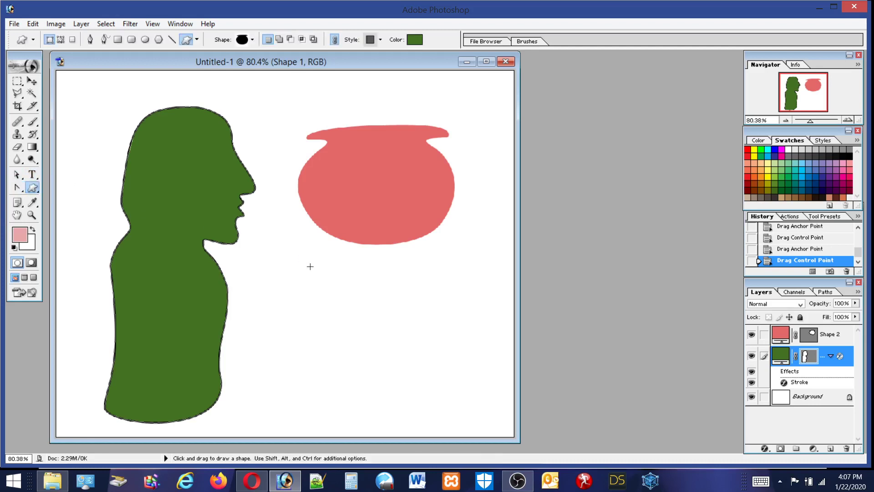
click(253, 40)
click(201, 68)
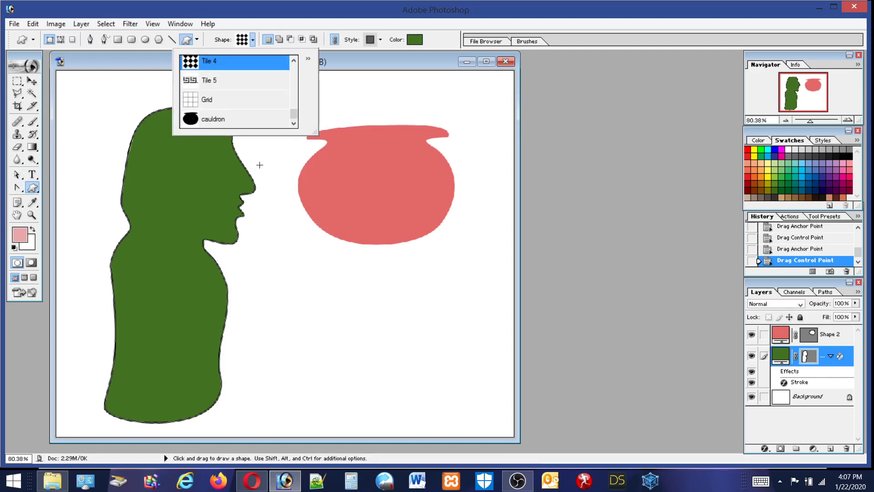
drag(289, 268, 412, 352)
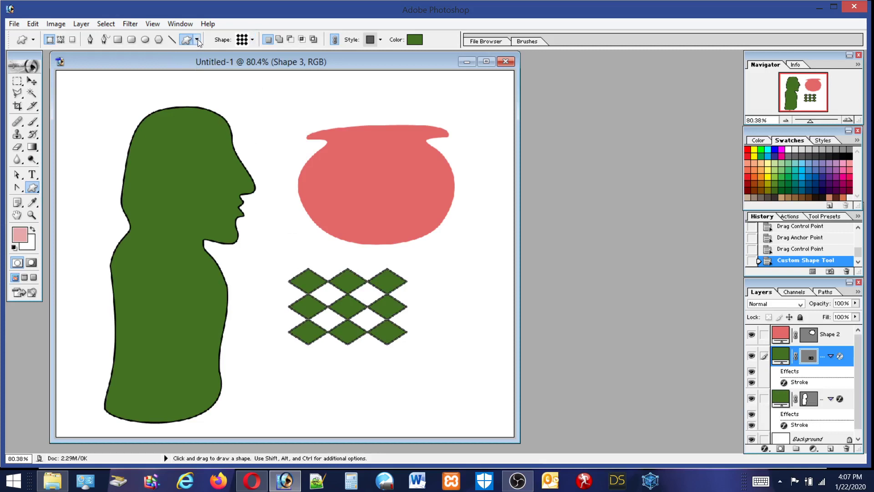
Draw a Tile 5 custom shape and move it below the diamond pattern
click(252, 41)
click(193, 81)
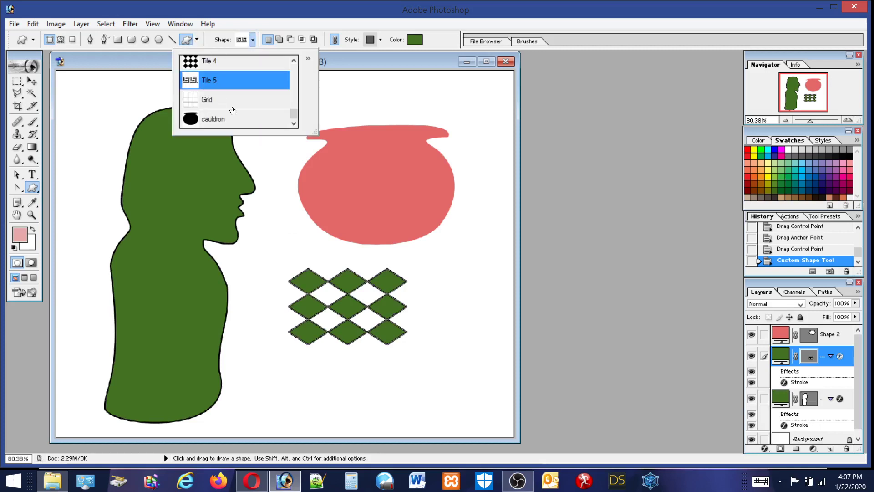
drag(268, 232, 417, 293)
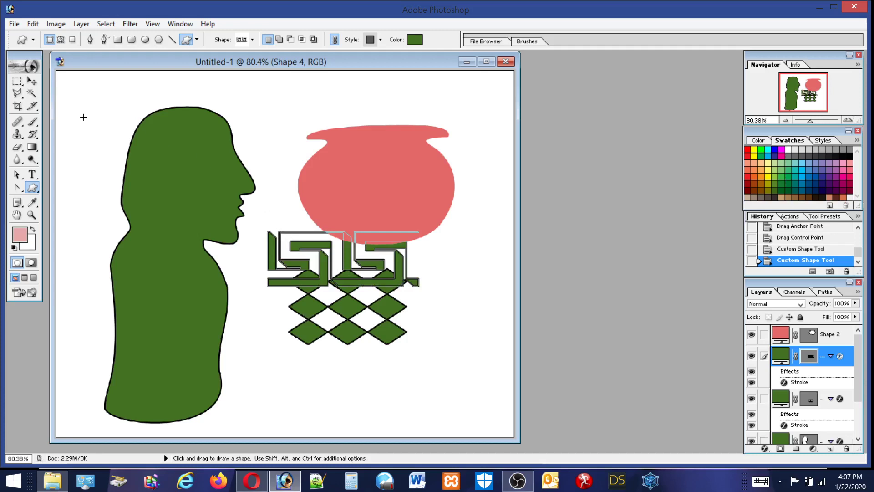
click(17, 81)
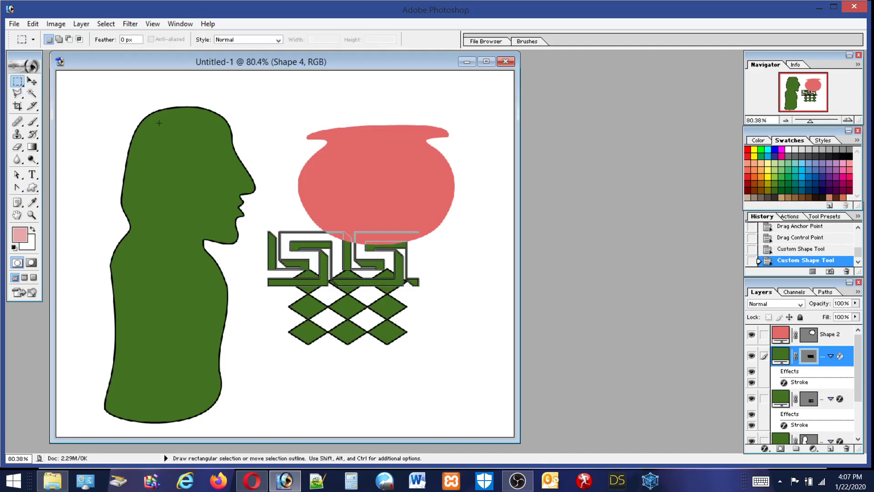
click(32, 81)
drag(317, 246, 329, 365)
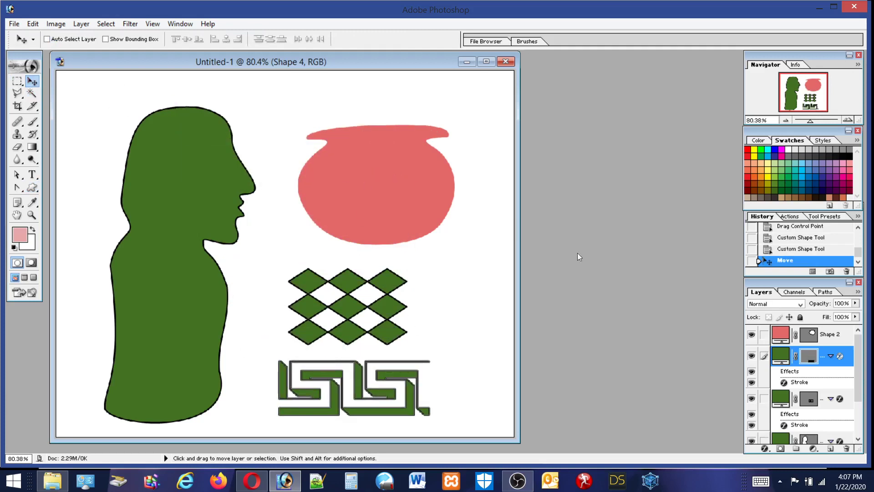
Delete the red cauldron's vector mask and its Shape 2 layer
click(842, 337)
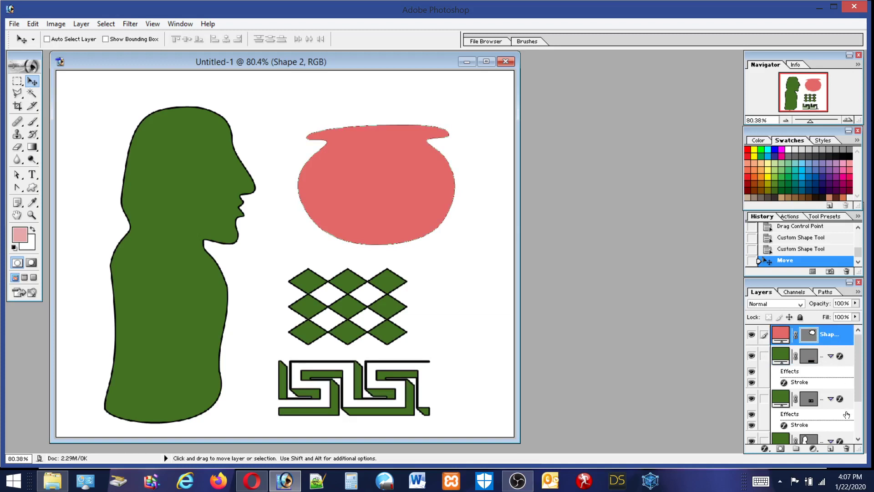
click(847, 449)
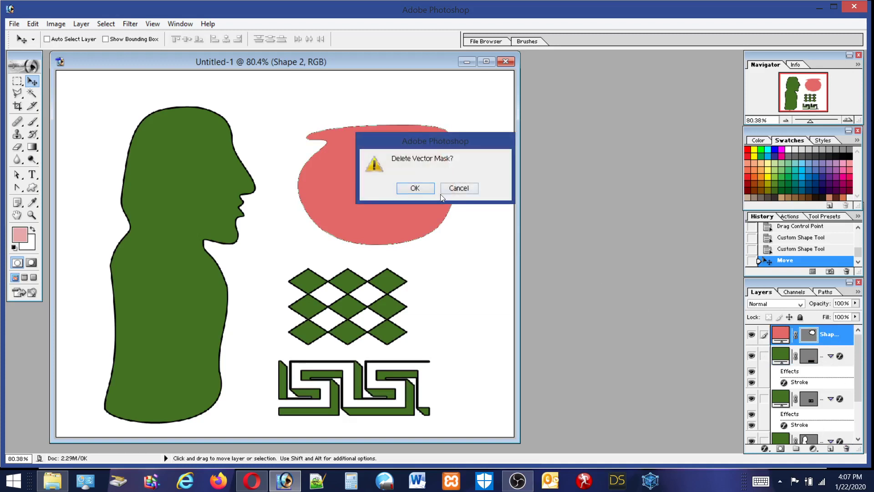
click(415, 188)
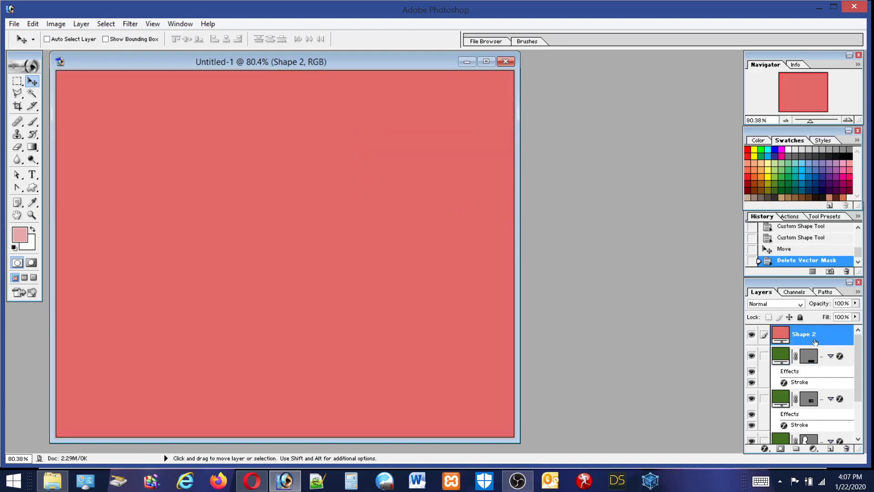
click(846, 449)
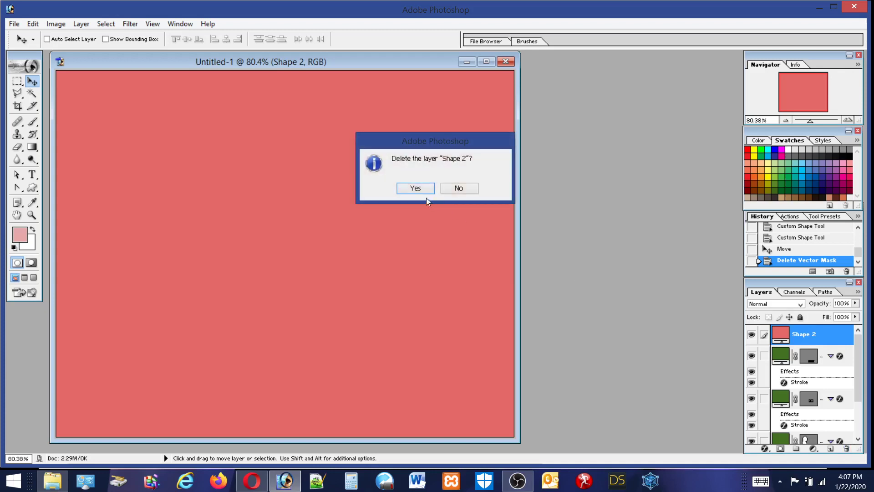
click(415, 189)
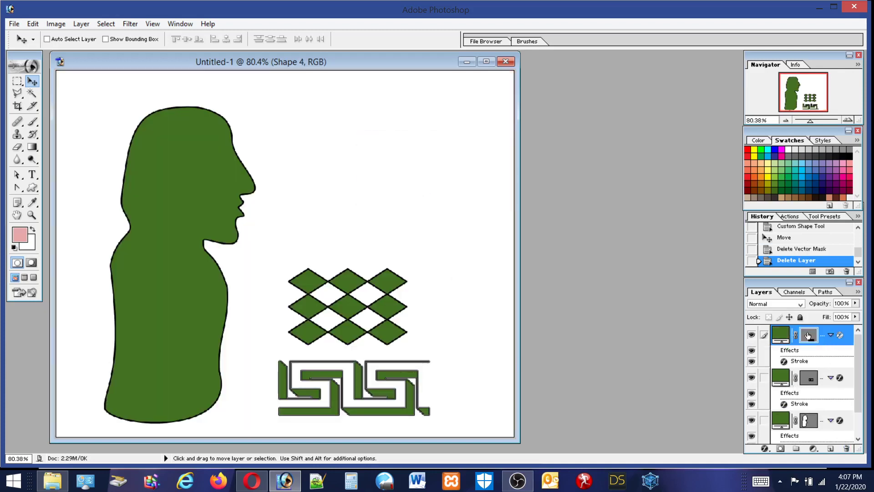
Delete the Shape 4 and Shape 3 layers holding the two tile patterns
click(808, 335)
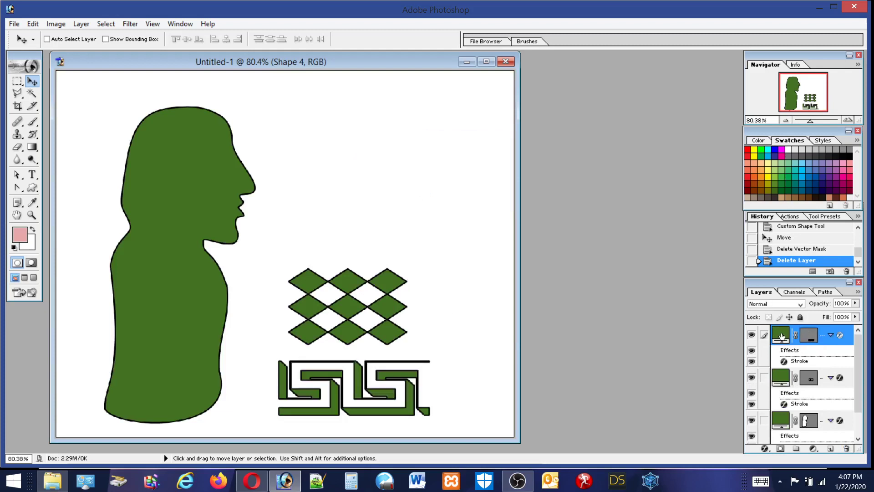
click(846, 449)
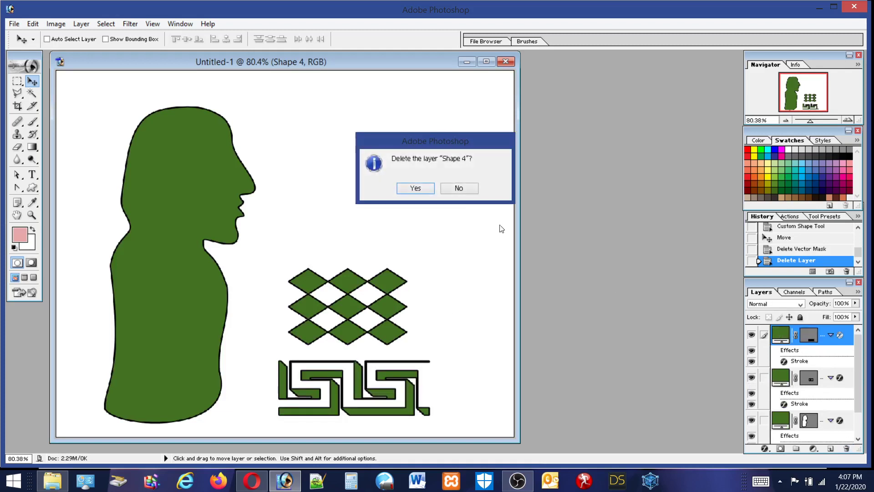
click(426, 190)
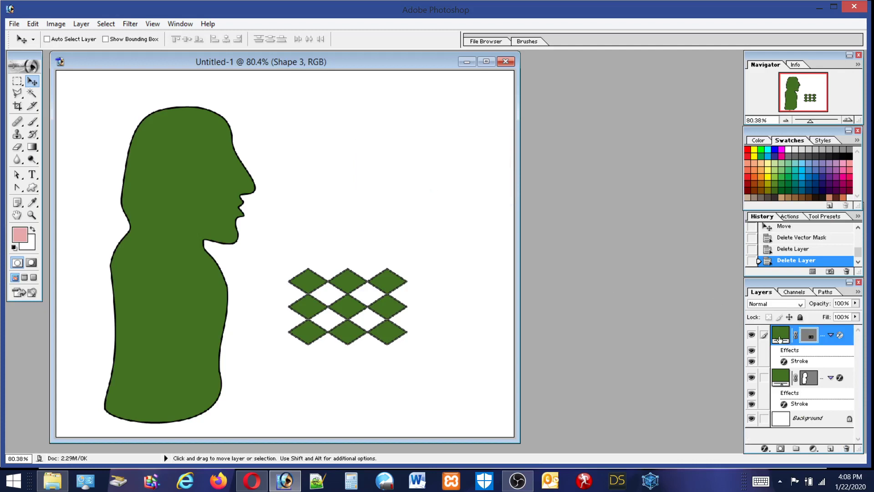
click(812, 339)
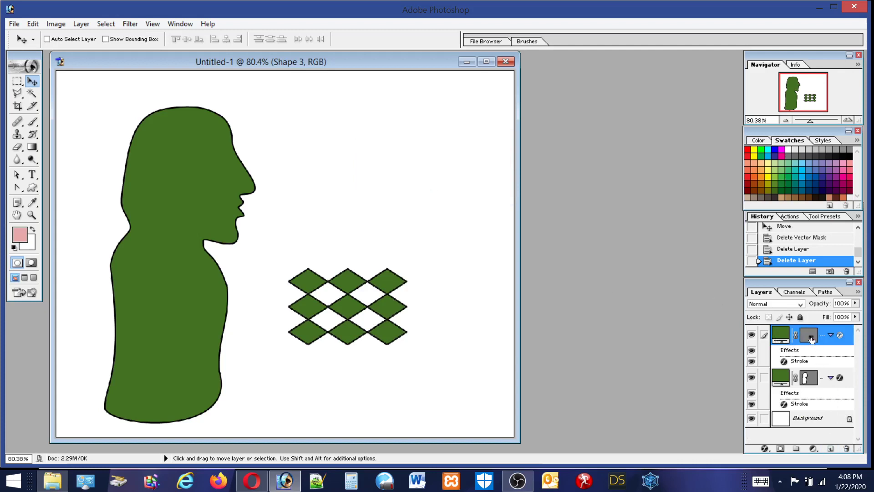
click(846, 449)
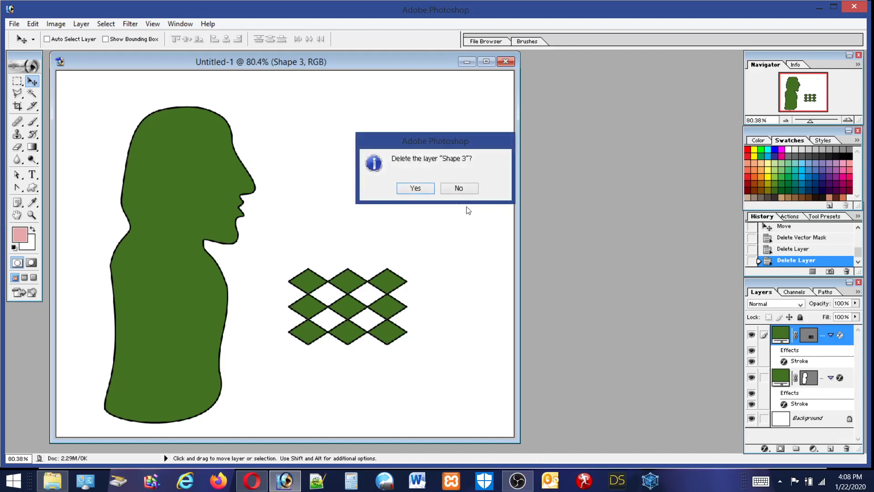
click(416, 188)
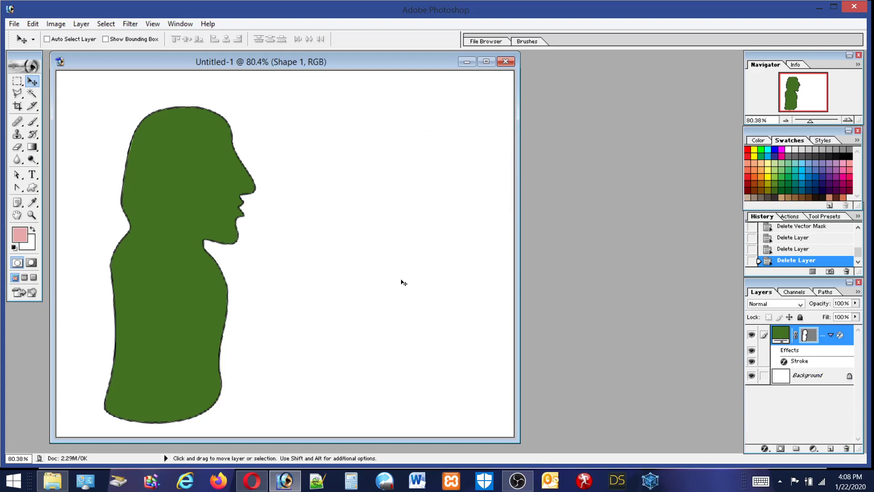
Change the figure's fill color to brown 725322 by shifting its hue to 37°
double_click(780, 334)
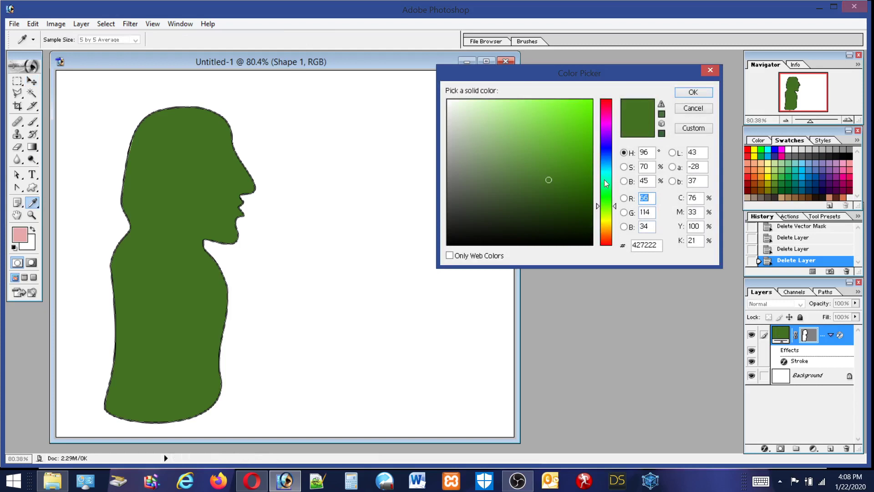
drag(607, 208, 606, 230)
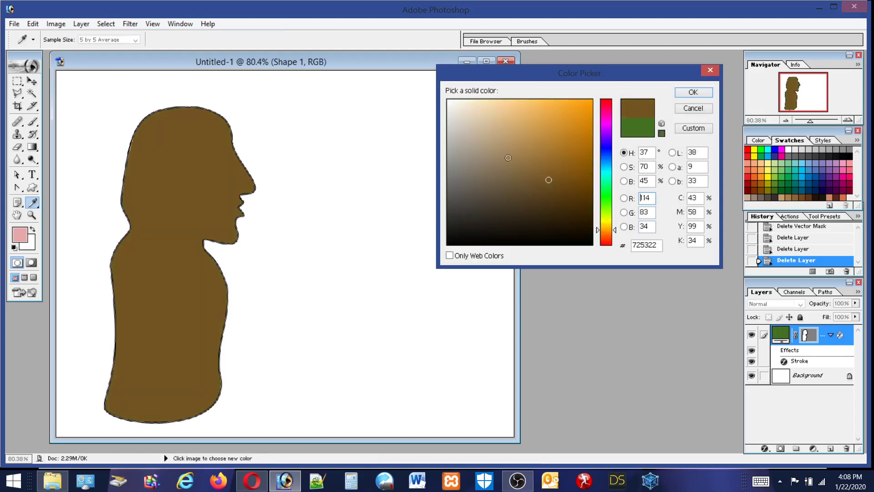
click(693, 92)
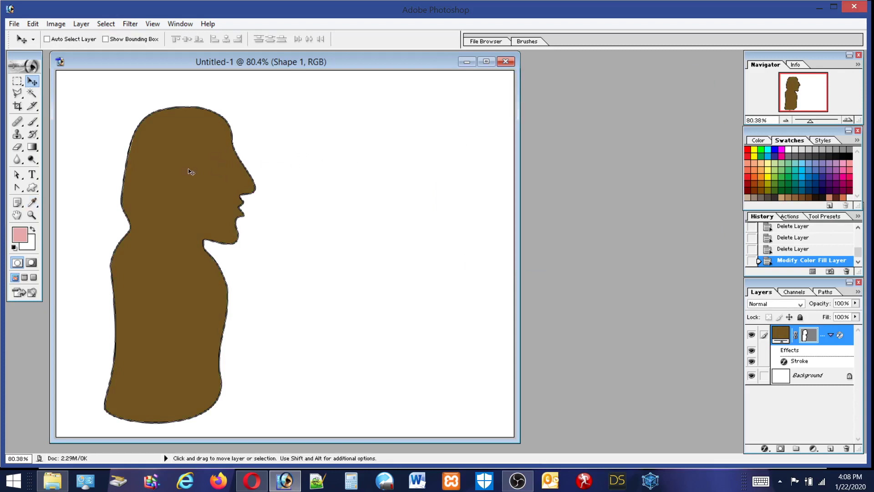
Change the figure's fill to the stone-like gray-brown 7B7365
double_click(783, 337)
click(541, 208)
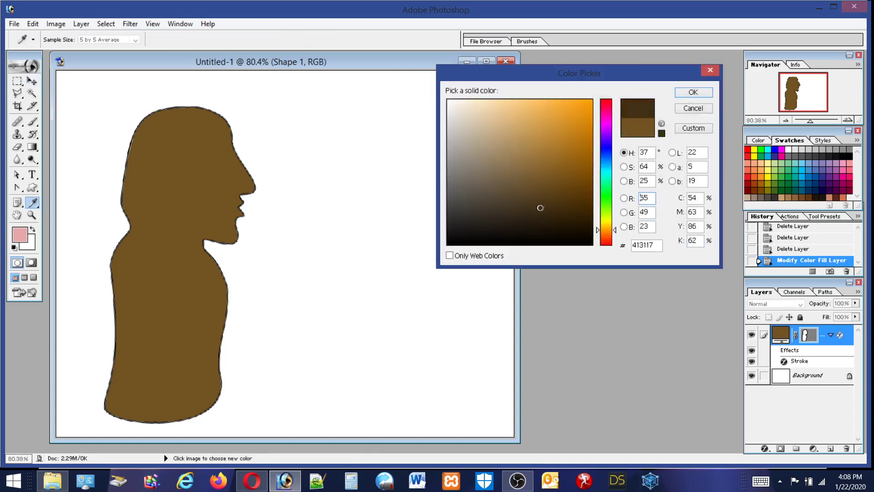
drag(541, 208, 473, 175)
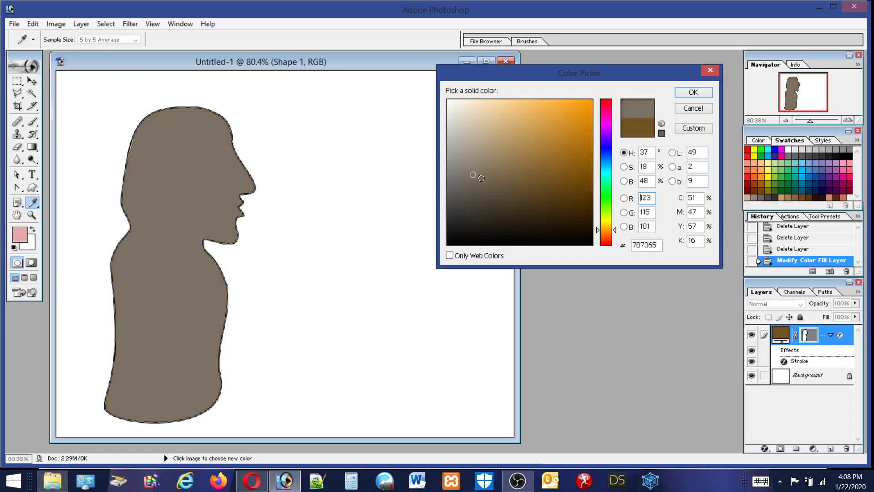
click(692, 92)
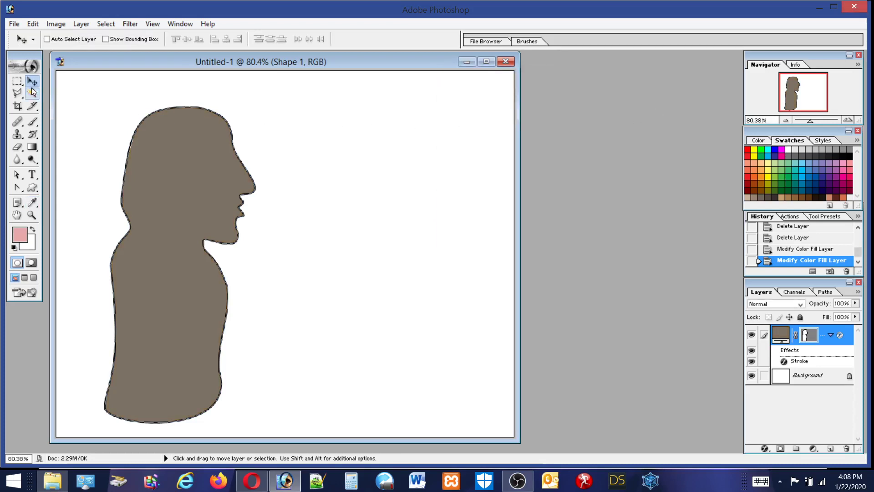
Add a new empty layer directly above the figure's shape layer
click(17, 81)
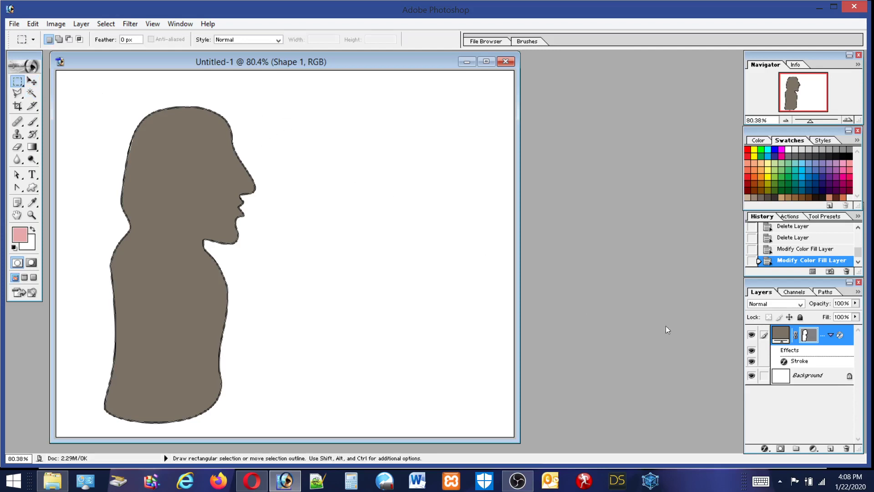
click(837, 376)
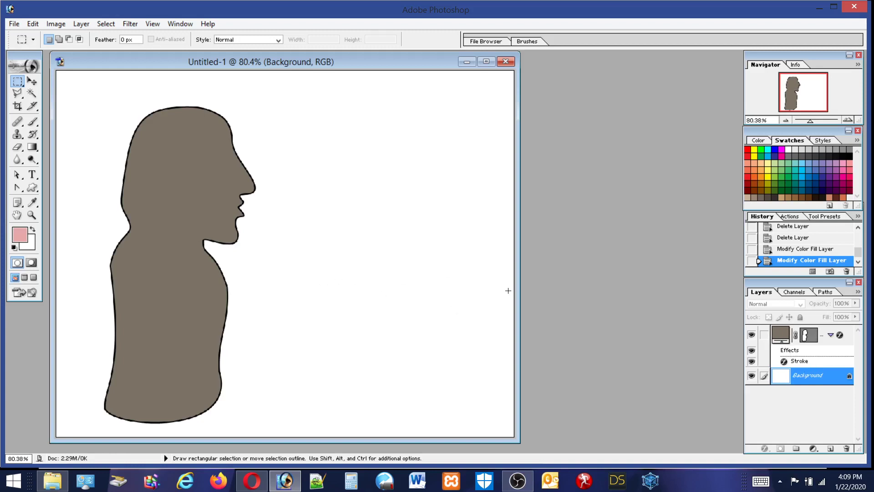
click(802, 335)
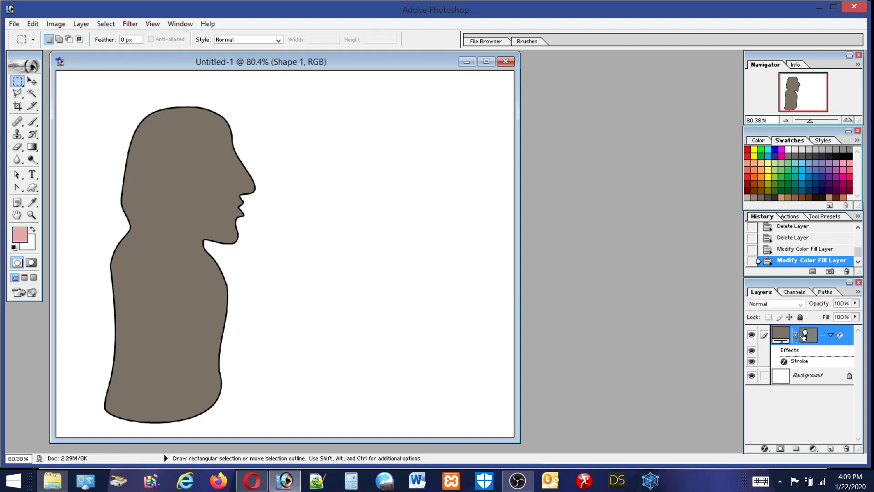
click(830, 449)
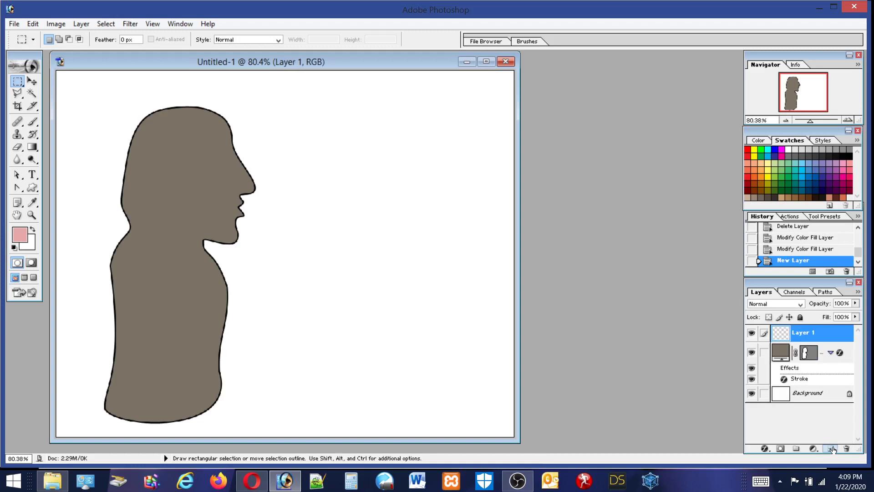
Make the figure's shape layer active and hide its vector mask outline, keeping its effects list expanded
click(810, 353)
right_click(810, 352)
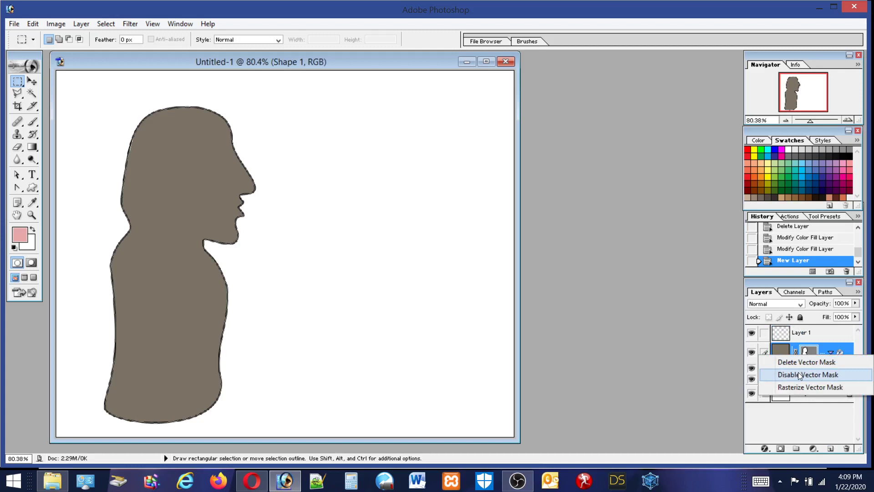
click(684, 346)
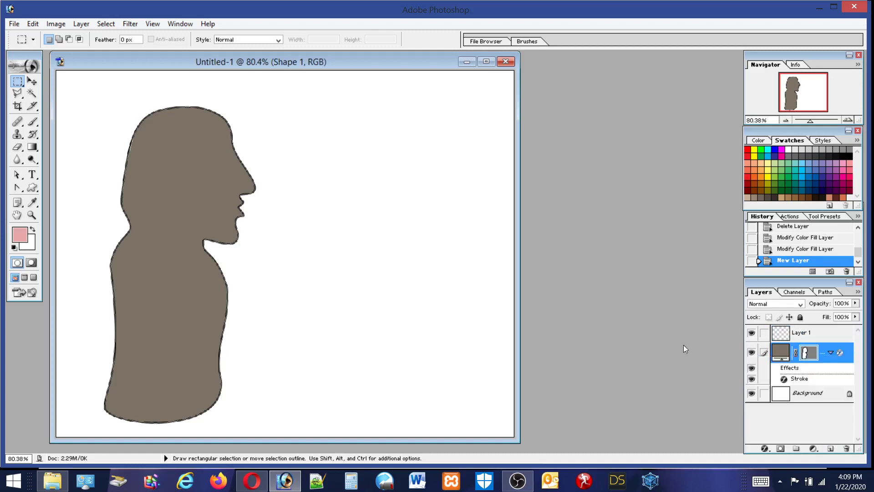
click(831, 352)
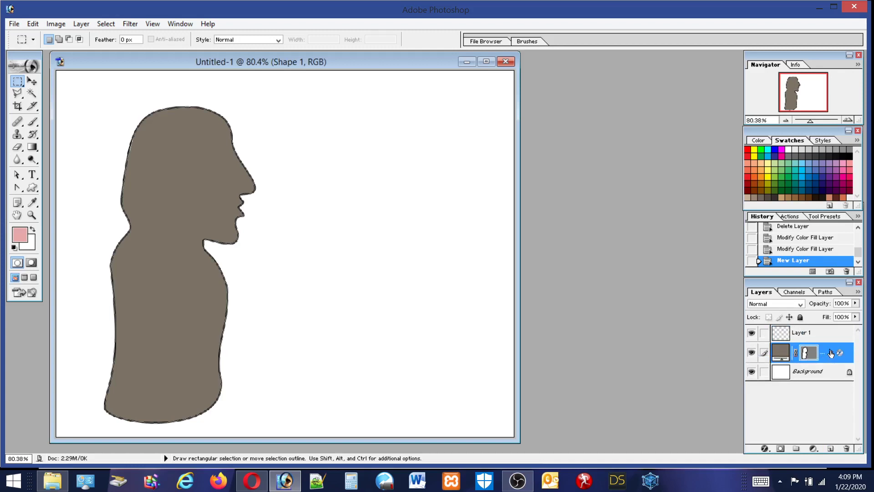
click(831, 353)
click(815, 355)
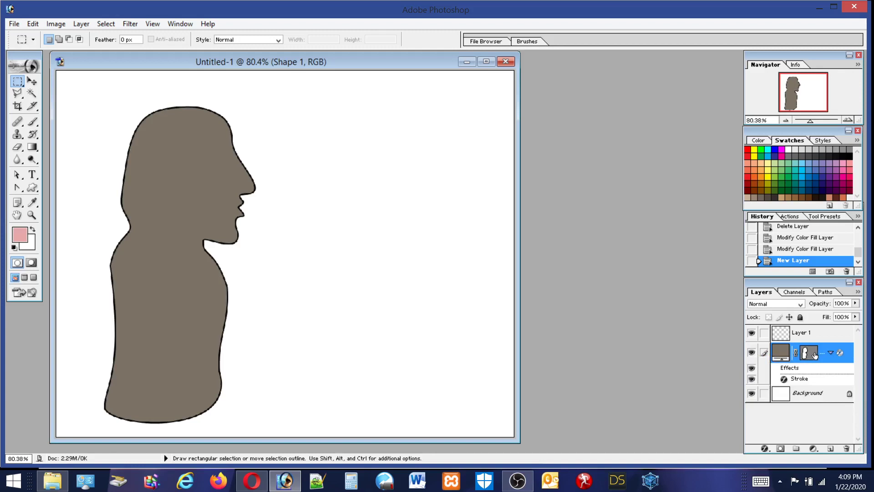
click(815, 354)
double_click(814, 355)
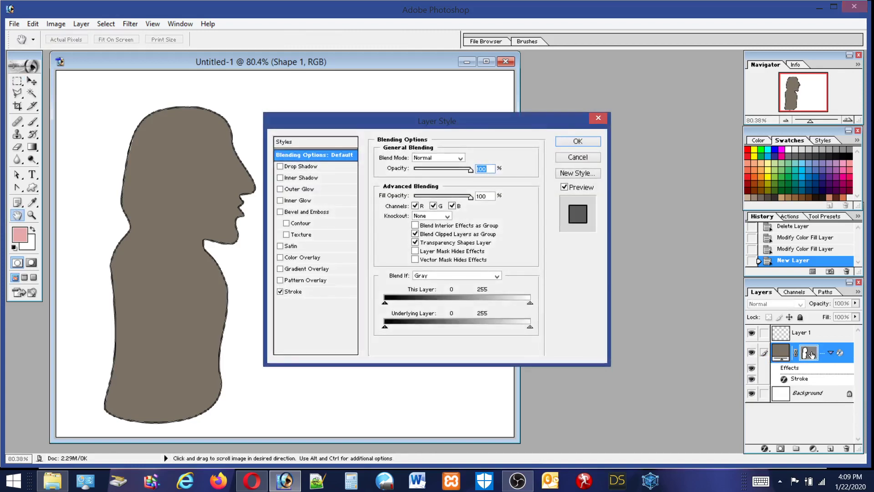
click(598, 120)
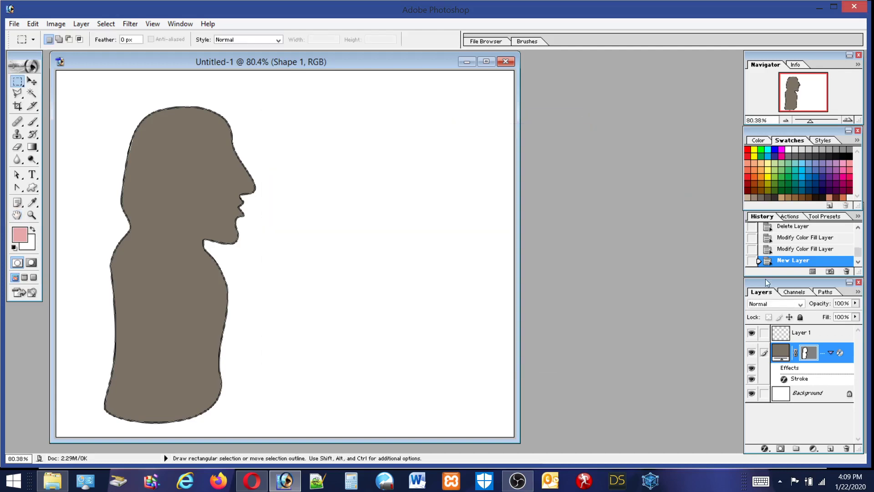
double_click(842, 356)
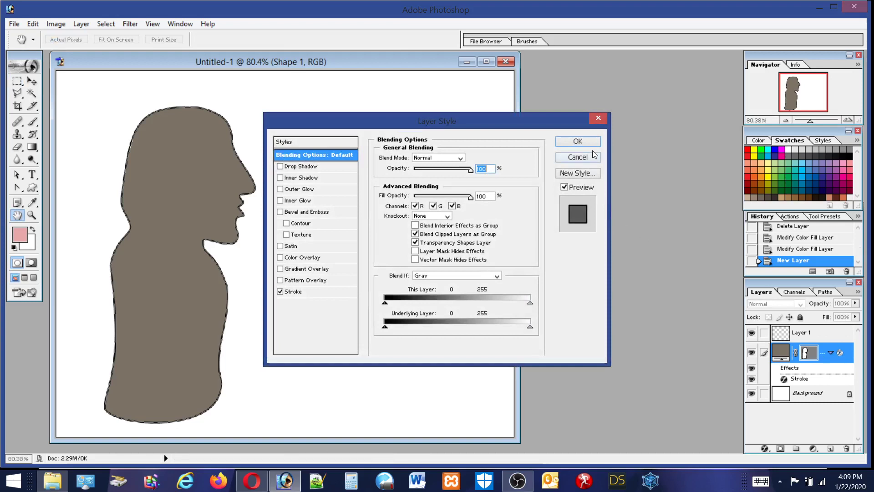
click(584, 140)
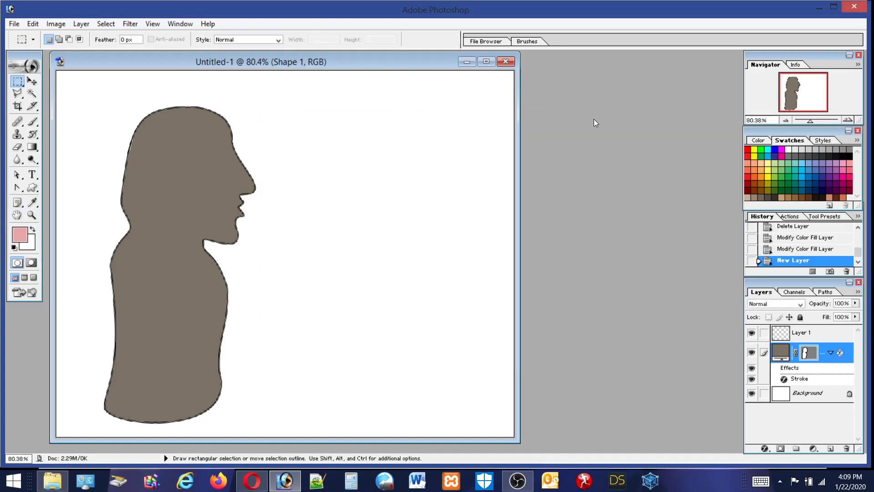
right_click(785, 355)
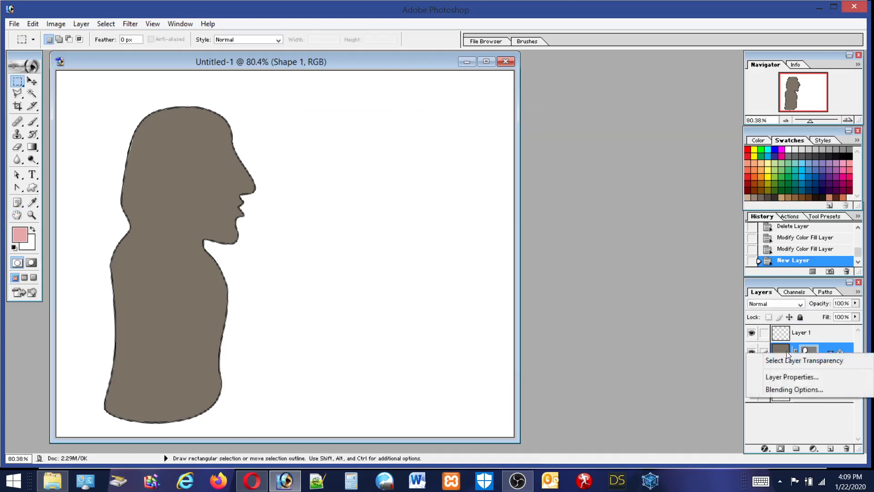
click(775, 352)
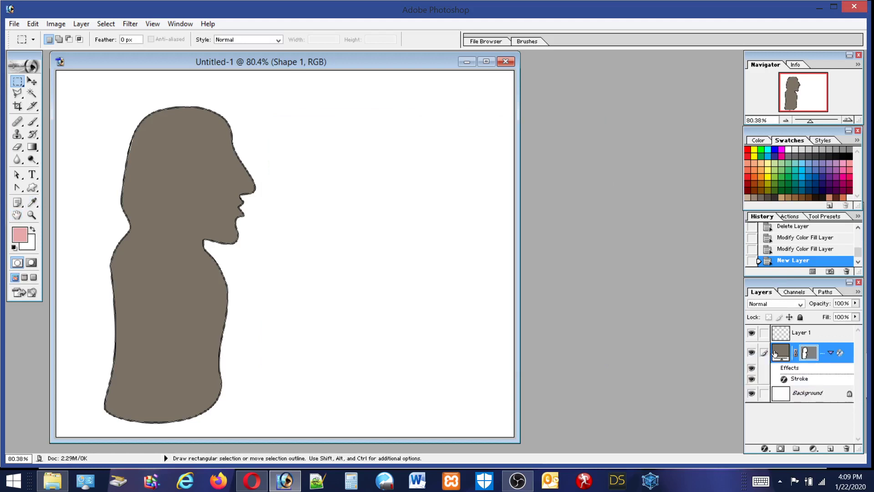
right_click(775, 352)
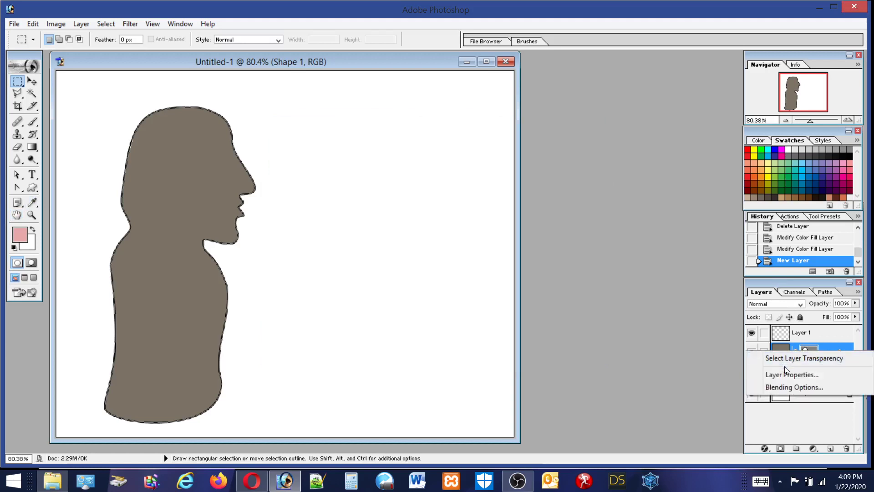
click(690, 371)
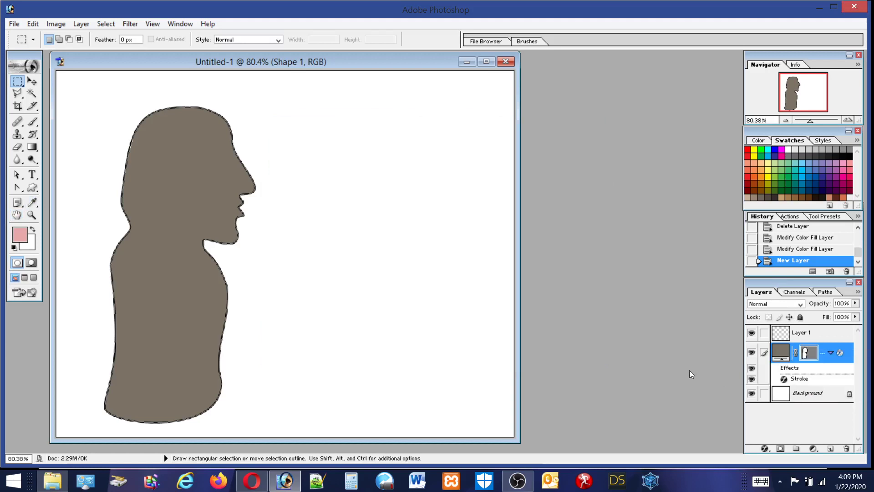
Color-label the figure's shape layer red and hide all other layers
right_click(753, 355)
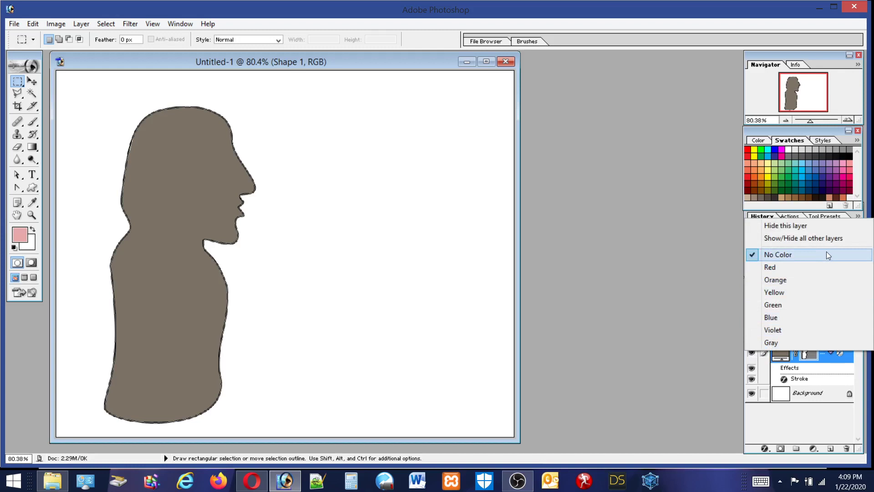
click(771, 269)
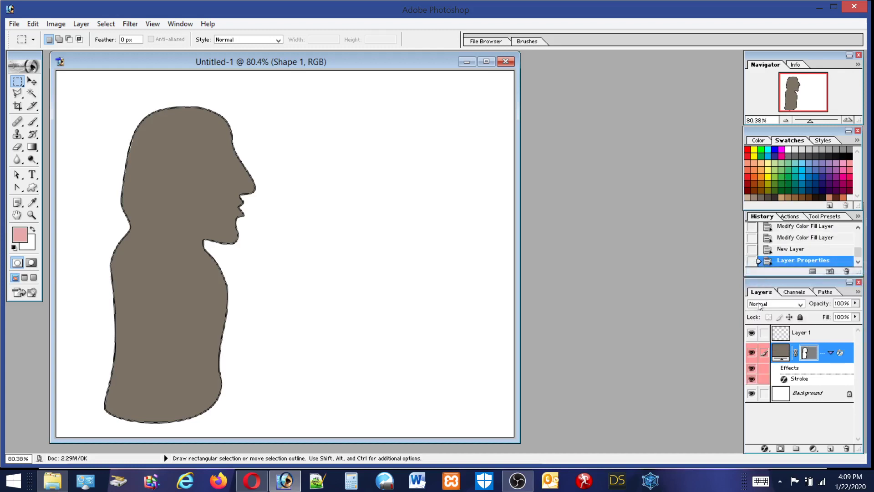
right_click(752, 355)
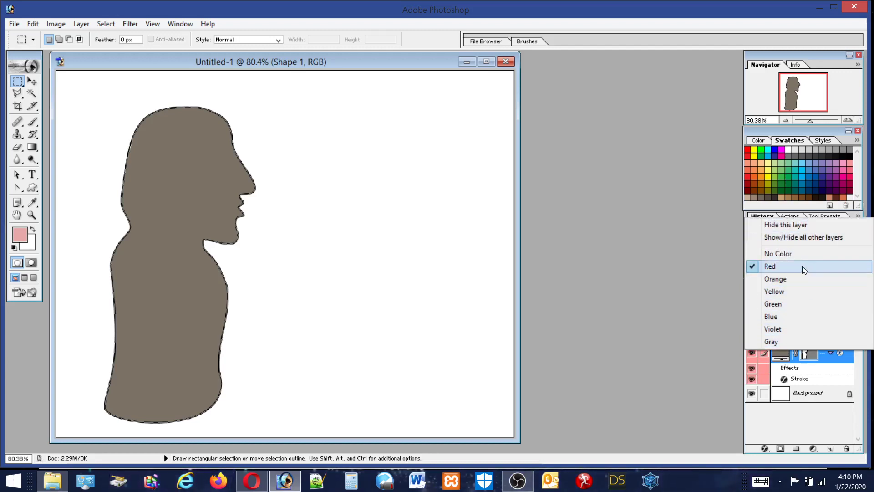
click(800, 237)
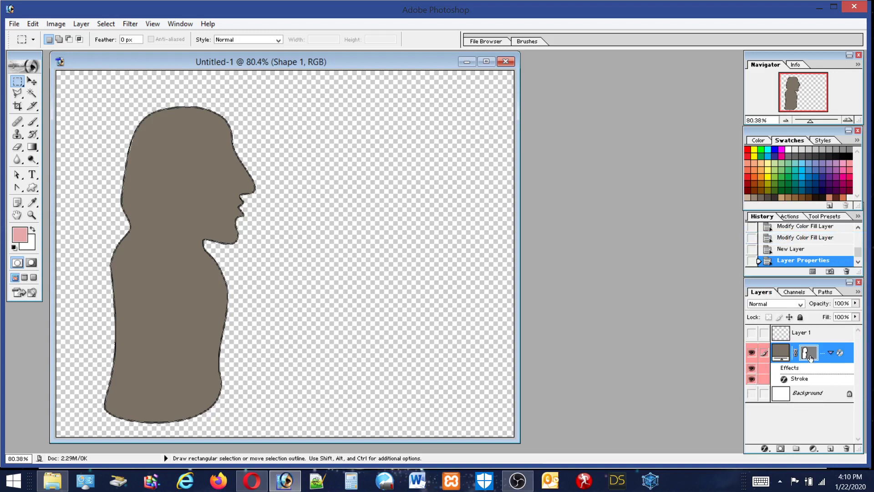
Make the empty Layer 1 visible and active, switching its transparency lock on and off
click(796, 335)
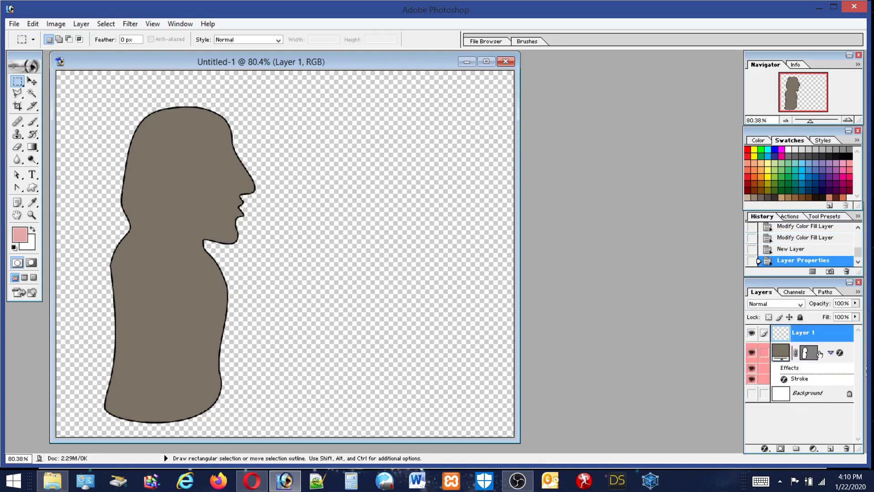
click(768, 317)
click(769, 317)
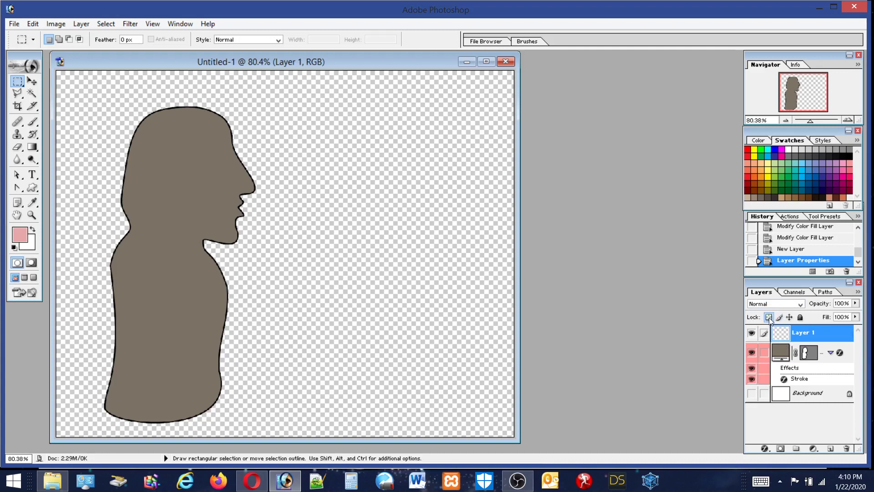
click(818, 358)
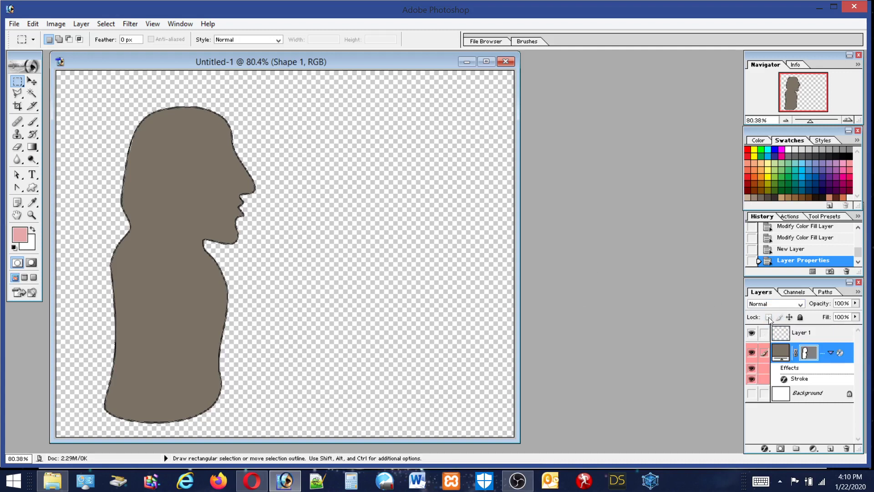
click(800, 336)
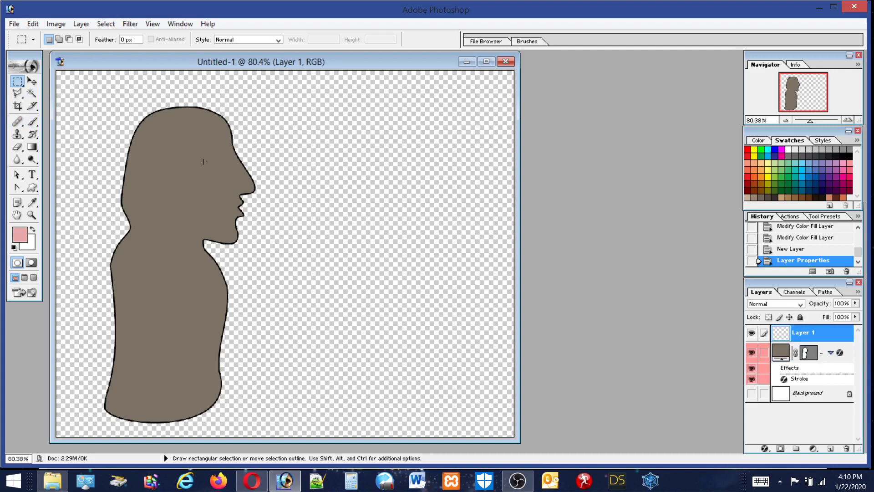
Try to select the figure's interior with the Magic Wand on Layer 1 and on the shape layer
click(32, 93)
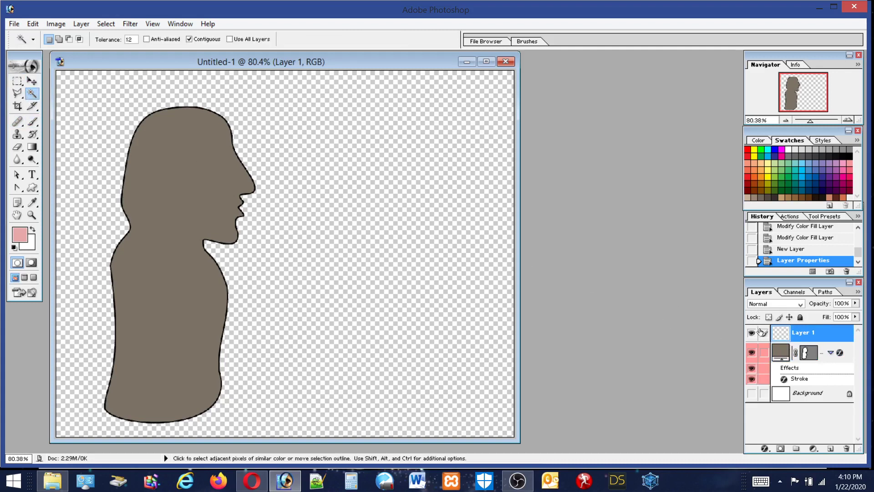
click(203, 195)
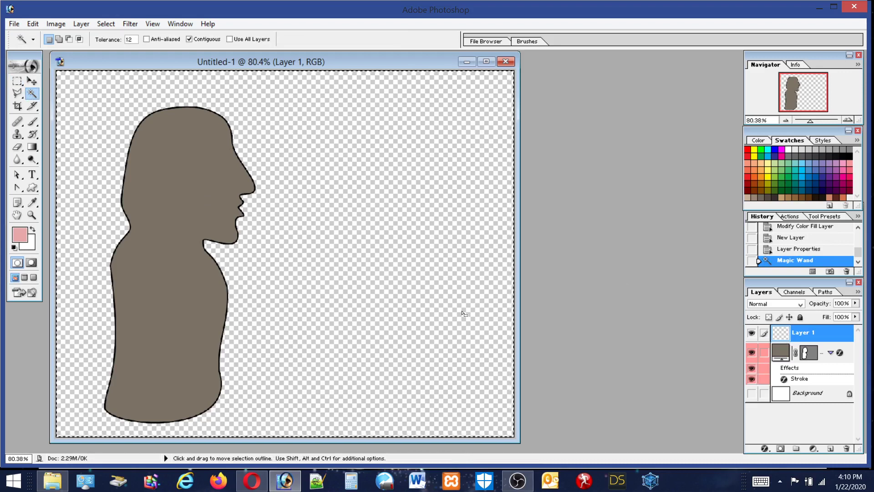
click(779, 358)
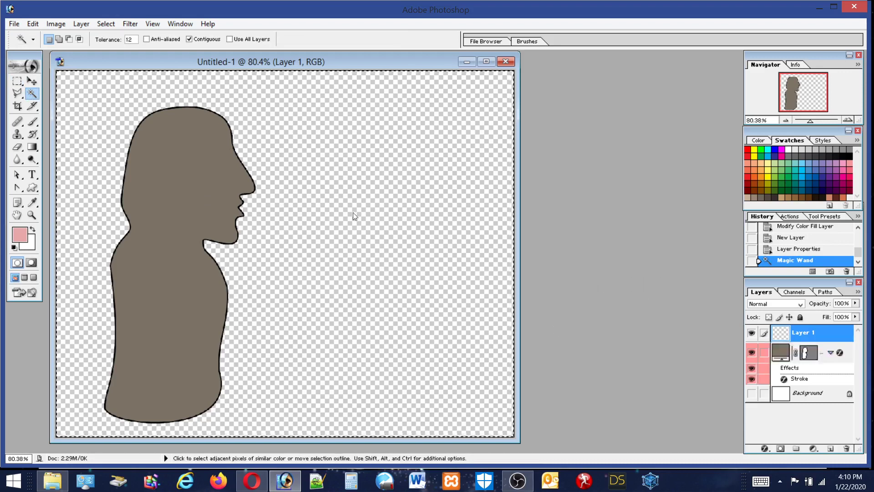
key(ctrl+d)
click(175, 165)
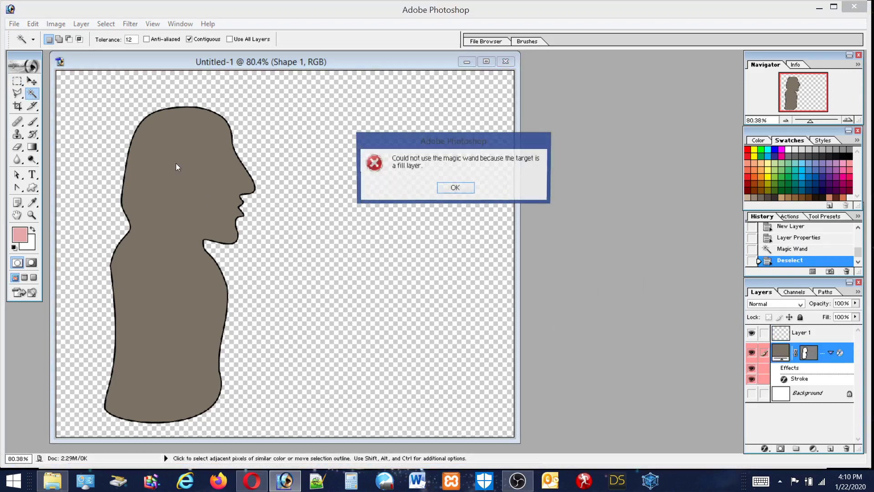
click(456, 188)
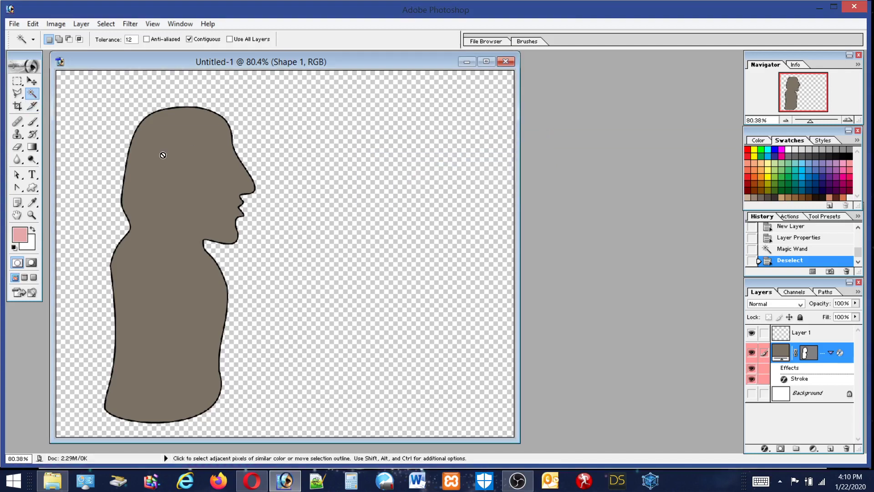
Select a rectangular area enclosing the whole figure and copy it merged
click(17, 81)
drag(222, 278, 300, 431)
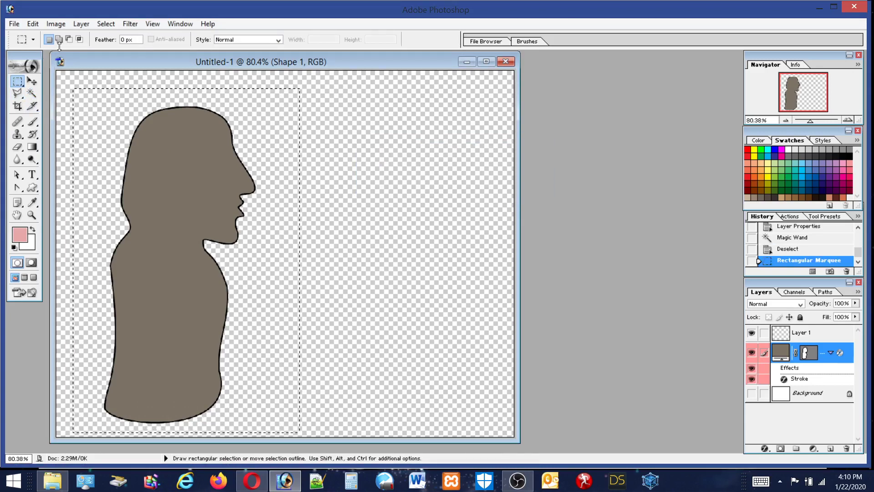
click(38, 24)
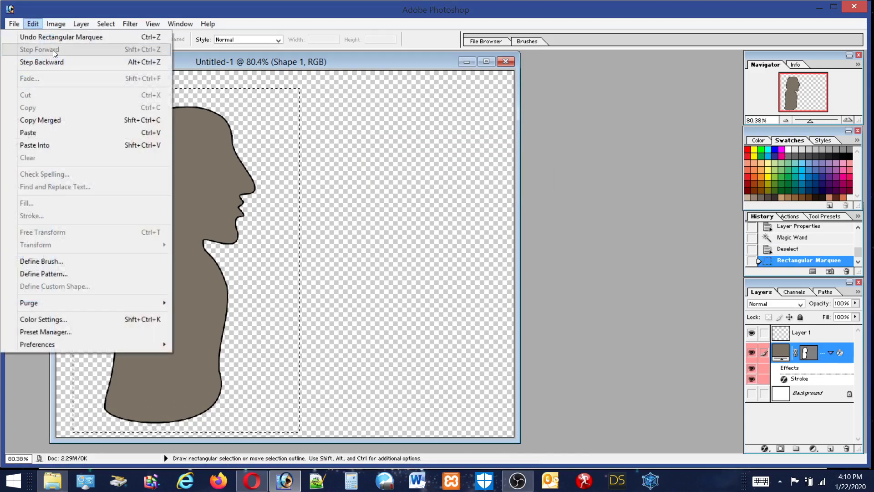
click(42, 121)
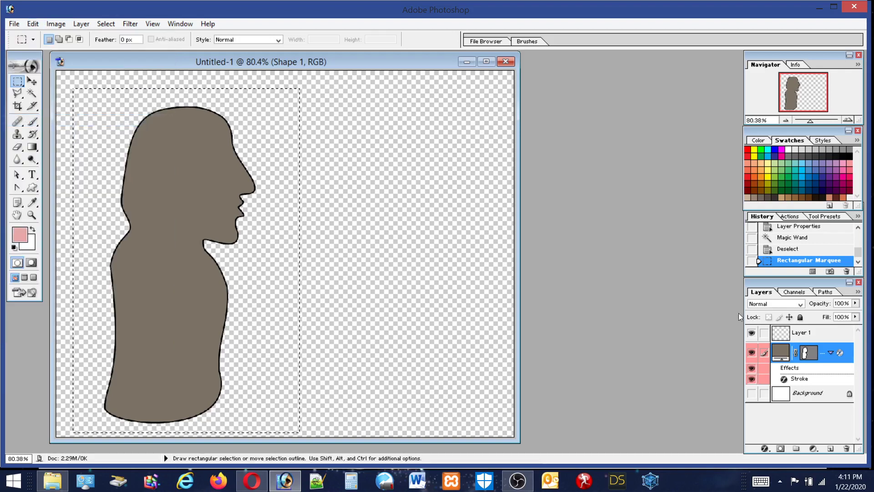
Paste the copied figure onto a new layer above the shape layer and align it exactly over the original
click(829, 449)
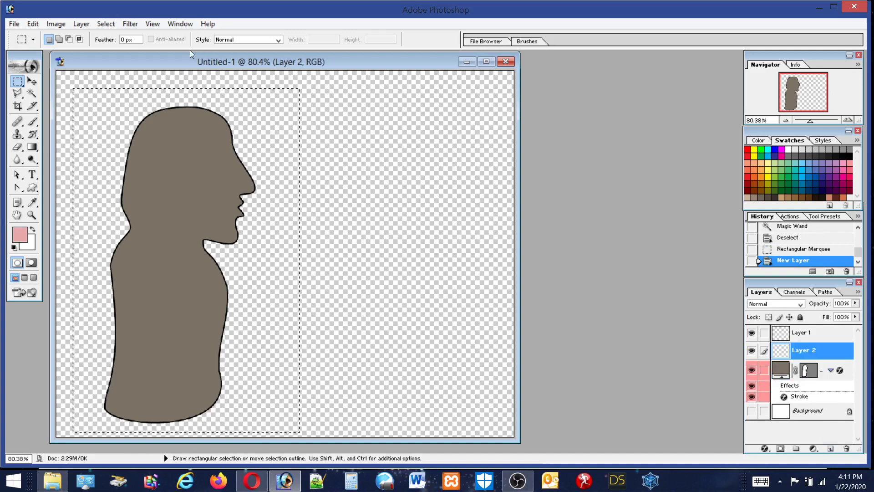
click(32, 23)
click(30, 133)
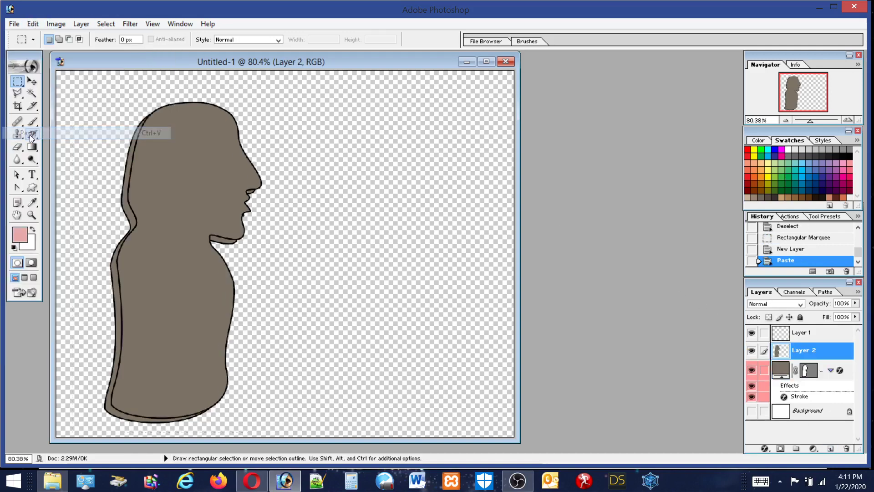
click(31, 81)
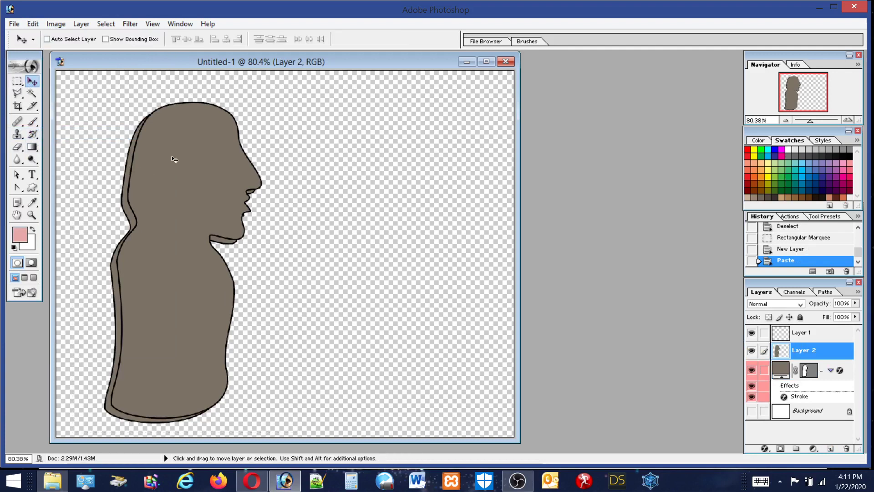
drag(191, 167, 376, 181)
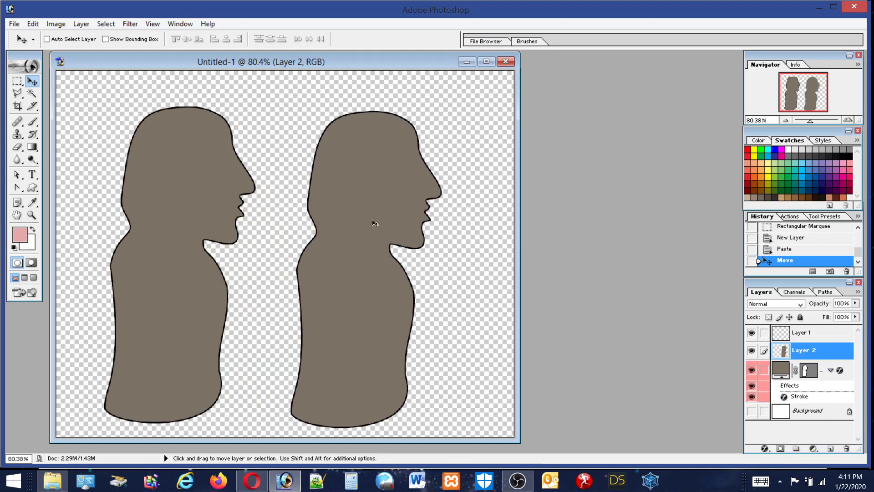
drag(372, 209, 189, 204)
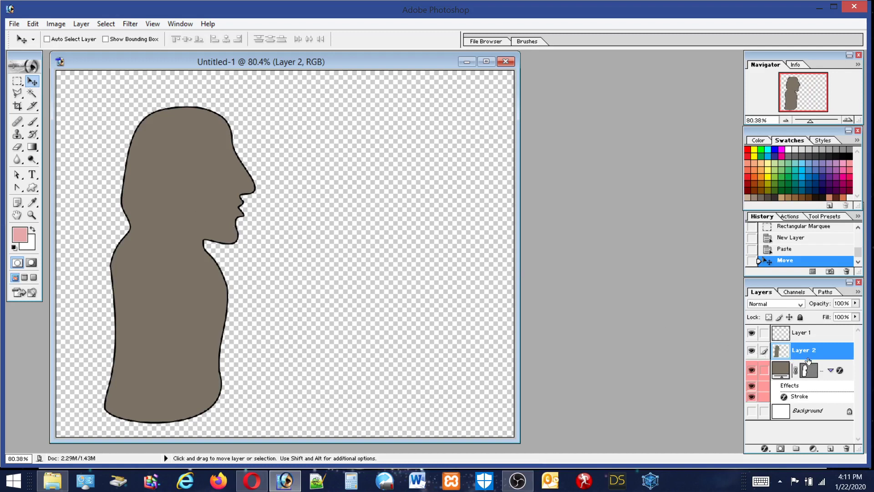
Lock the transparent pixels of Layer 2 and select the figure's gray-brown interior with the Magic Wand
click(769, 318)
click(32, 122)
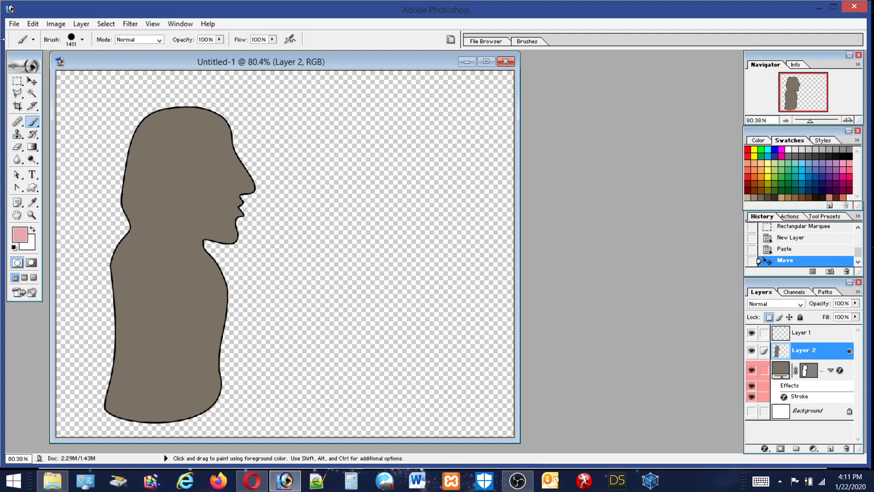
click(32, 93)
click(155, 133)
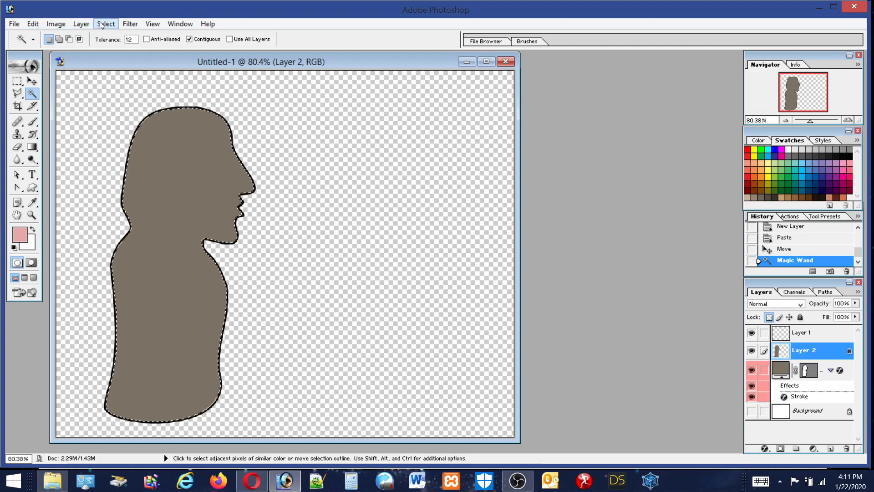
Invert the selection and clear the black outline around the pasted figure on Layer 2
click(81, 24)
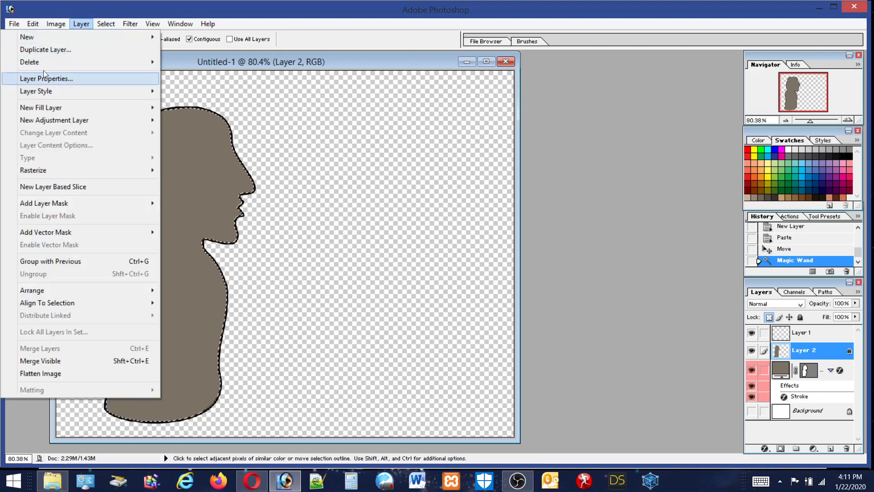
mouse_move(36, 25)
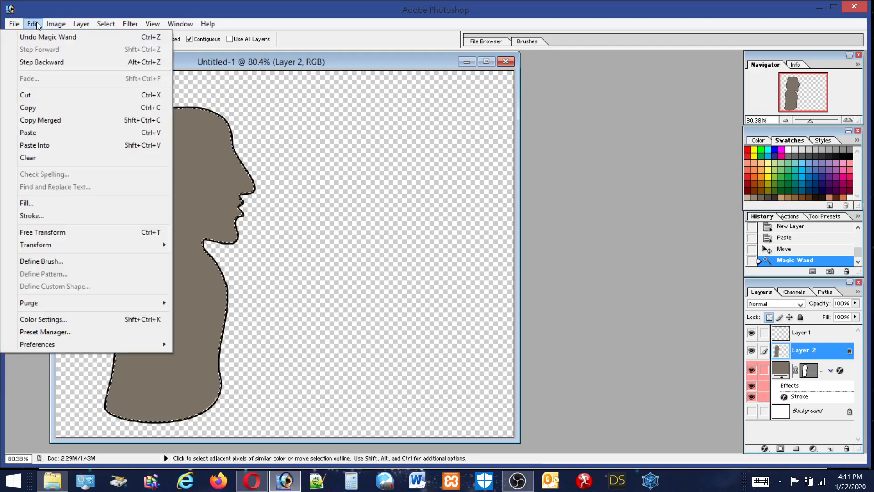
mouse_move(106, 23)
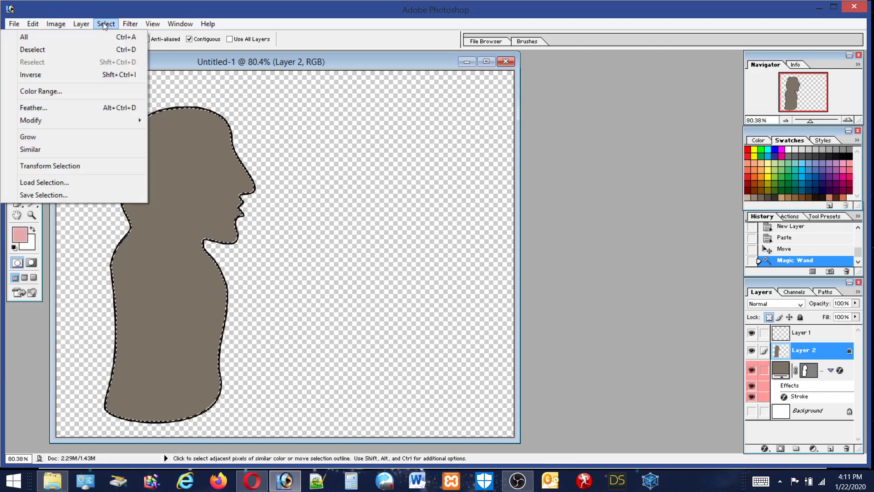
click(42, 73)
key(Delete)
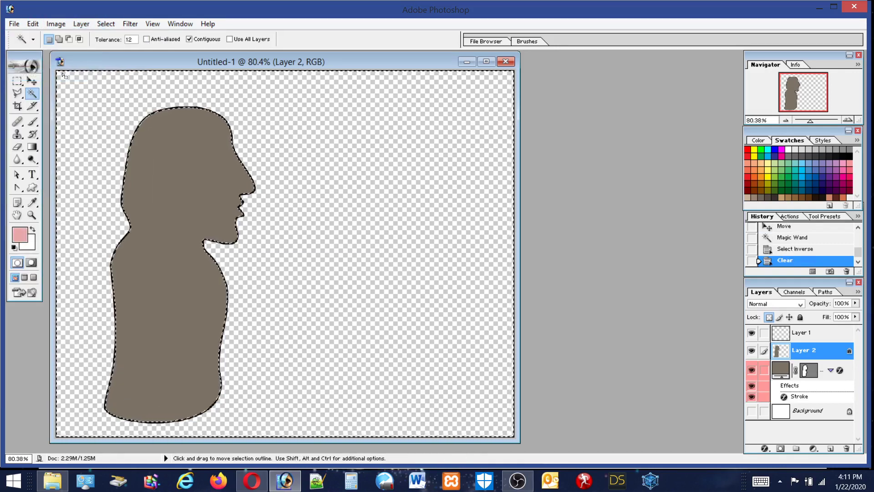
Deselect the figure on Layer 2 with a selection tool
click(159, 122)
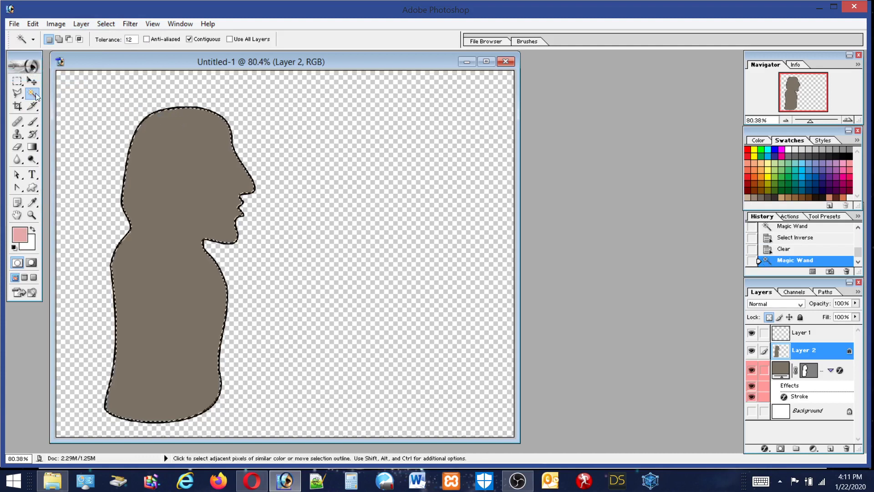
click(17, 81)
click(168, 86)
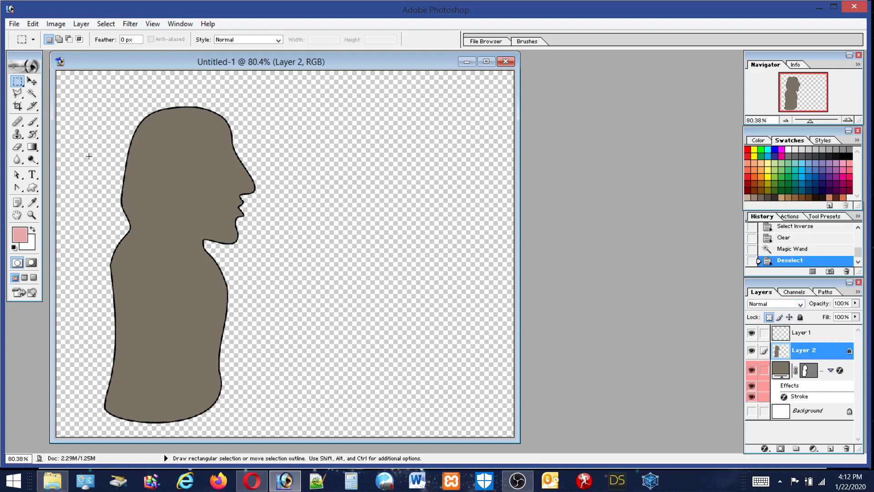
Paint the whole figure on Layer 2 pink with a soft round brush set to a 155 px diameter
click(33, 122)
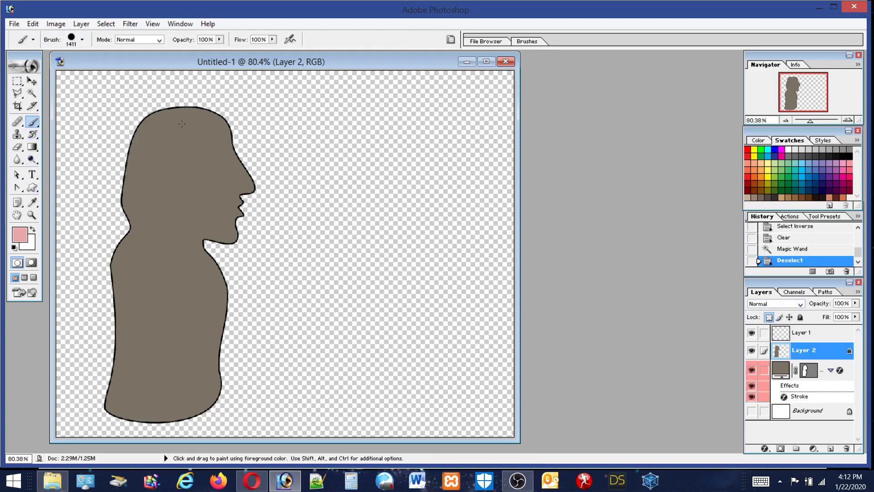
click(71, 40)
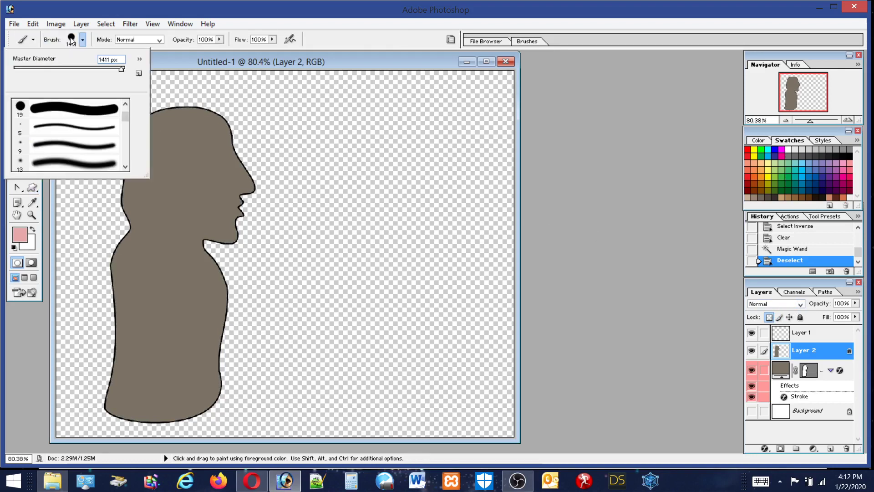
click(38, 68)
click(58, 159)
click(60, 69)
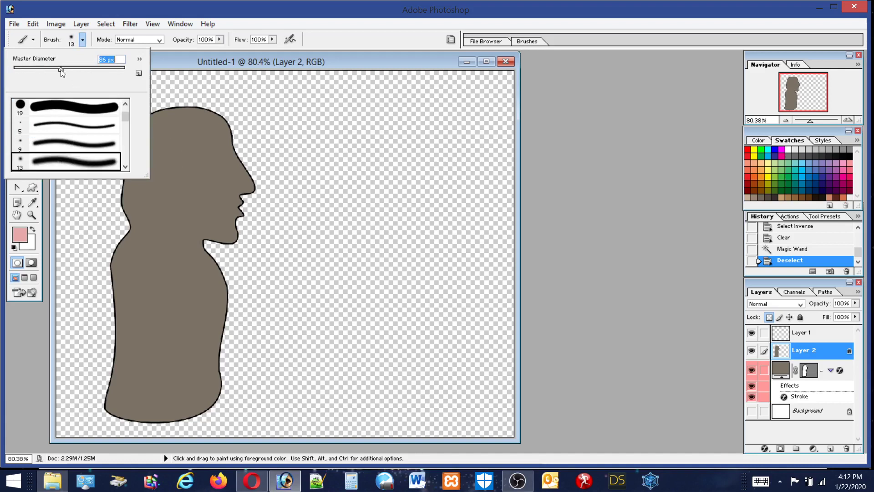
text(155)
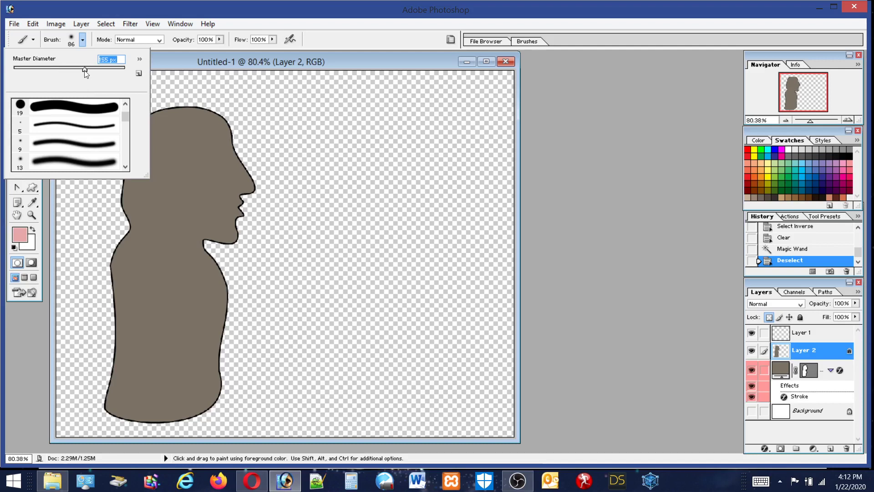
mouse_move(209, 214)
mouse_down()
mouse_move(209, 156)
mouse_move(219, 193)
mouse_move(204, 193)
mouse_move(207, 174)
mouse_move(90, 201)
mouse_move(150, 151)
mouse_move(209, 141)
mouse_up()
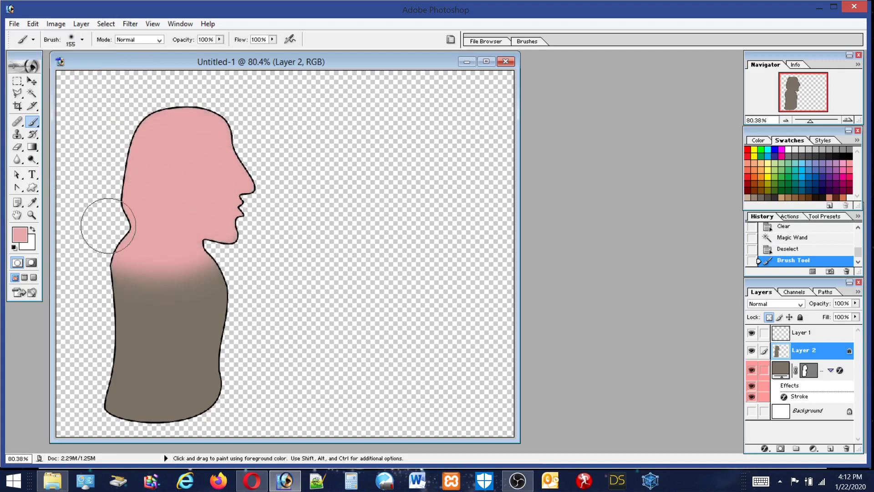
mouse_move(108, 224)
mouse_down()
mouse_move(71, 273)
mouse_move(114, 286)
mouse_move(113, 346)
mouse_move(132, 357)
mouse_move(157, 401)
mouse_up()
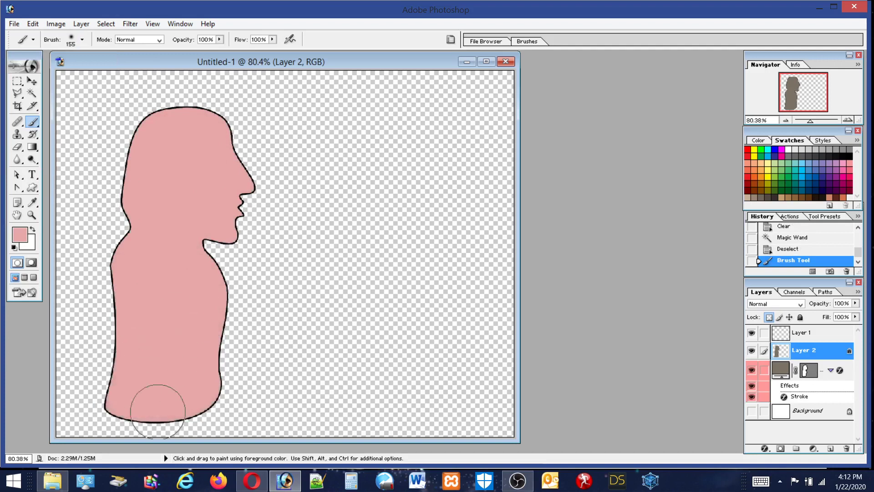
Lower the brush flow to 8% and softly tint the pink figure with light green
click(774, 163)
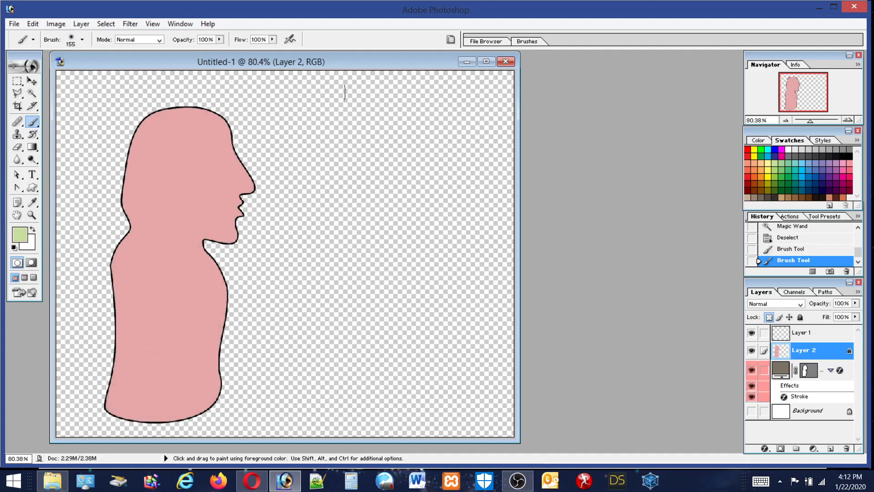
click(271, 39)
click(221, 50)
mouse_move(190, 96)
mouse_down()
mouse_move(139, 123)
mouse_move(210, 130)
mouse_move(237, 142)
mouse_move(230, 132)
mouse_move(199, 176)
mouse_move(195, 208)
mouse_move(119, 228)
mouse_move(124, 258)
mouse_move(97, 272)
mouse_move(203, 306)
mouse_move(224, 334)
mouse_move(204, 361)
mouse_move(199, 395)
mouse_move(248, 378)
mouse_up()
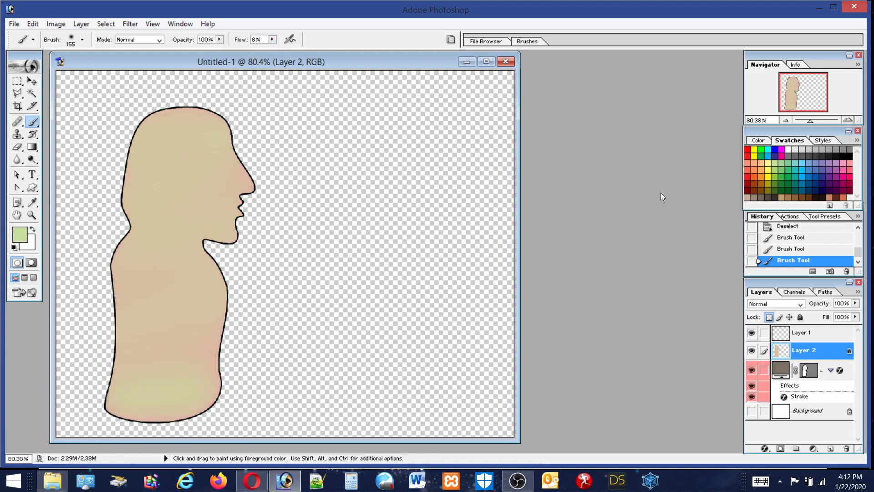
Shade the figure's edges on Layer 2 with light blue and its centre with dark gray-brown
click(809, 159)
mouse_move(234, 108)
mouse_down()
mouse_move(123, 104)
mouse_move(265, 143)
mouse_move(268, 188)
mouse_move(245, 164)
mouse_move(288, 253)
mouse_move(252, 294)
mouse_move(241, 279)
mouse_move(242, 341)
mouse_move(263, 324)
mouse_move(315, 346)
mouse_move(283, 161)
mouse_move(128, 151)
mouse_move(102, 216)
mouse_move(130, 107)
mouse_move(67, 254)
mouse_move(89, 274)
mouse_move(120, 250)
mouse_move(132, 303)
mouse_move(74, 376)
mouse_up()
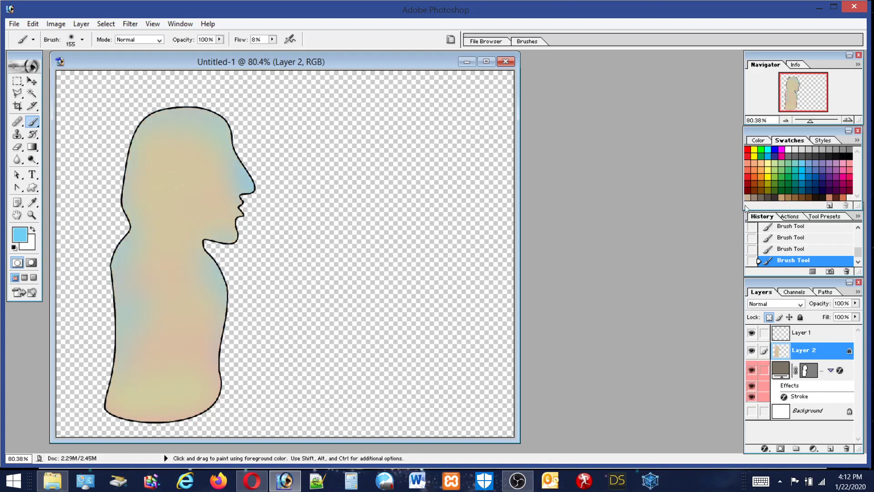
click(772, 198)
mouse_move(164, 173)
mouse_down()
mouse_move(180, 163)
mouse_move(216, 167)
mouse_move(212, 218)
mouse_move(152, 226)
mouse_move(156, 200)
mouse_move(190, 142)
mouse_move(207, 164)
mouse_move(148, 229)
mouse_move(167, 263)
mouse_move(143, 282)
mouse_move(149, 266)
mouse_move(166, 287)
mouse_move(154, 331)
mouse_move(182, 327)
mouse_move(197, 370)
mouse_move(140, 402)
mouse_move(143, 412)
mouse_move(175, 404)
mouse_move(167, 231)
mouse_move(196, 200)
mouse_up()
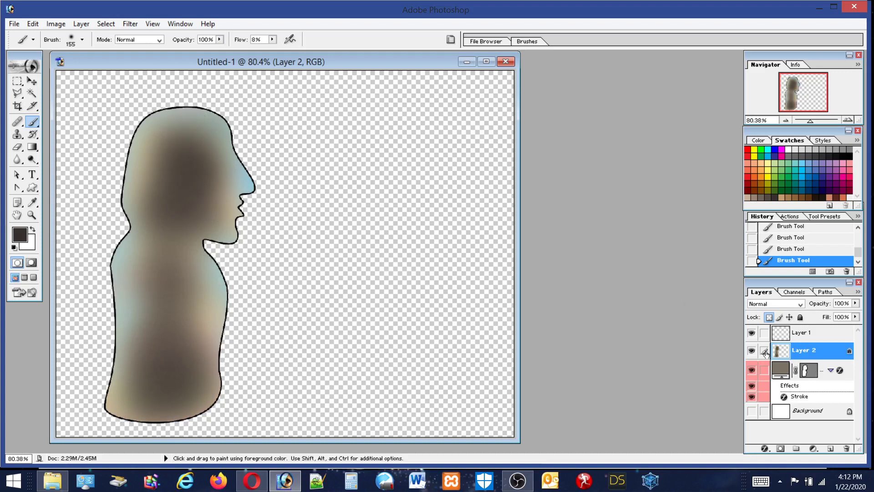
Toggle the visibility of the shape layer and Layer 2 to compare the painted pixels with the stroked vector figure
click(754, 372)
click(754, 372)
click(754, 372)
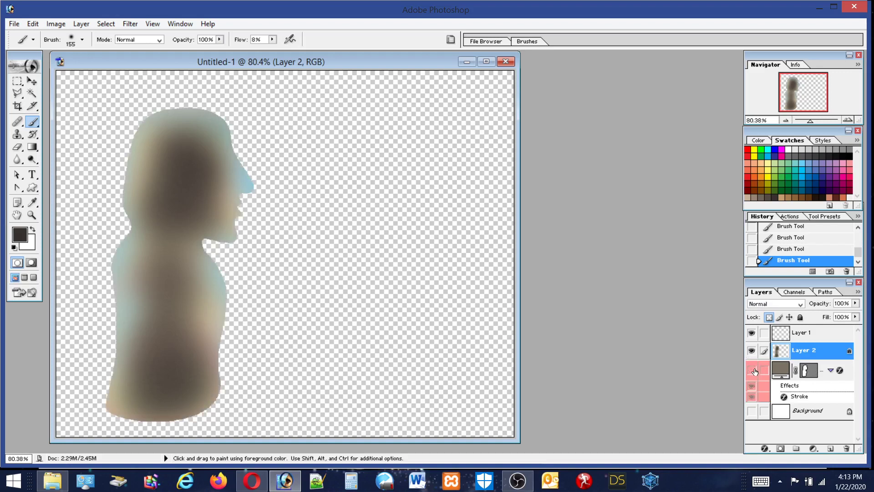
click(754, 372)
click(754, 372)
click(754, 372)
click(752, 351)
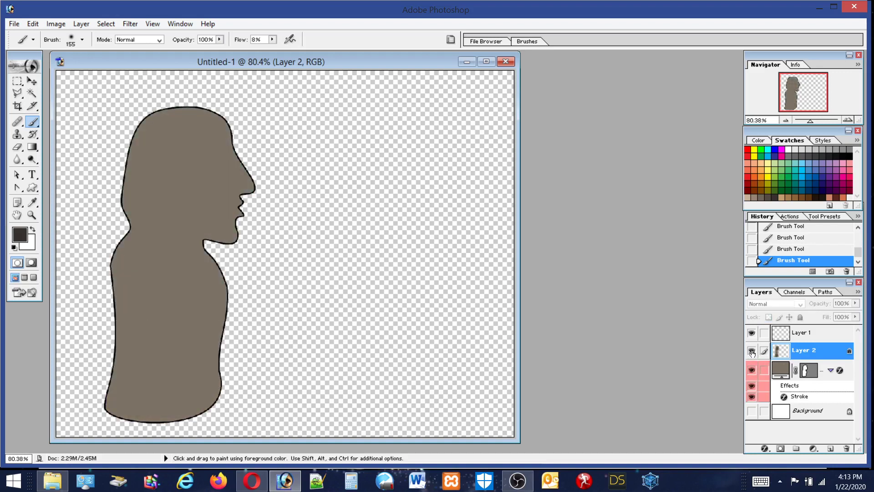
click(752, 352)
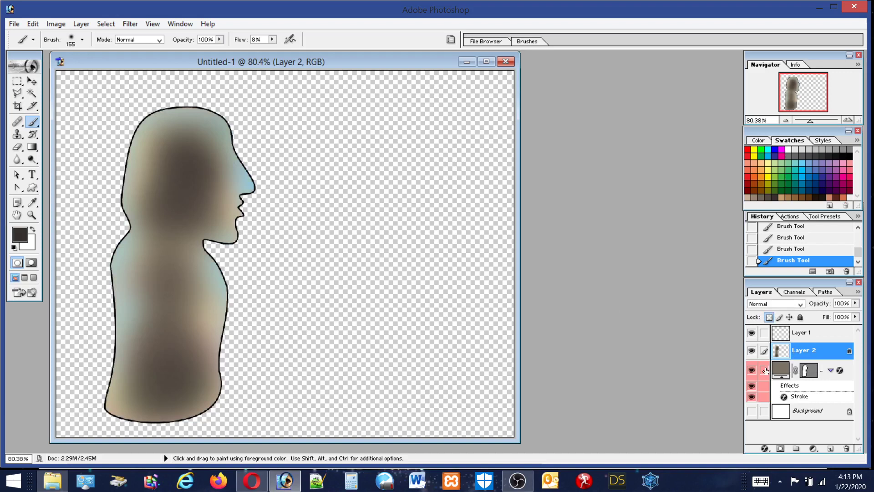
Try to pull the brow-to-nose segment of the Shape 1 outline outward, and undo the segment drag
click(797, 372)
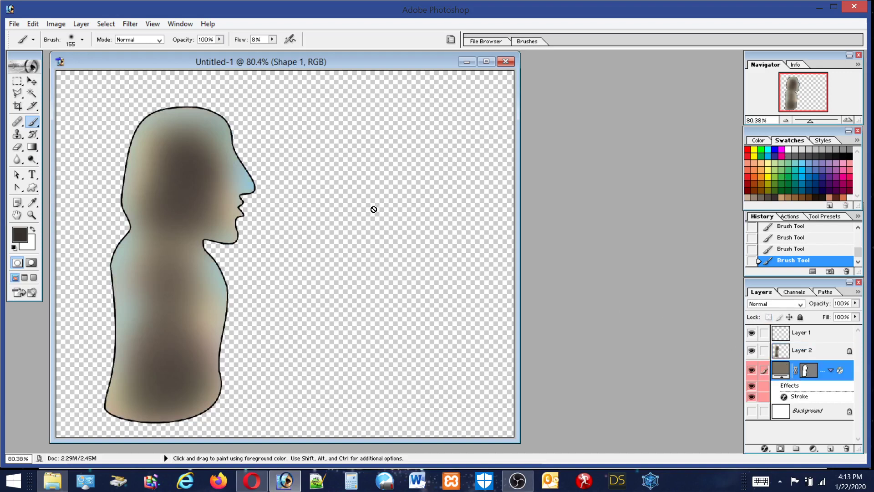
click(17, 175)
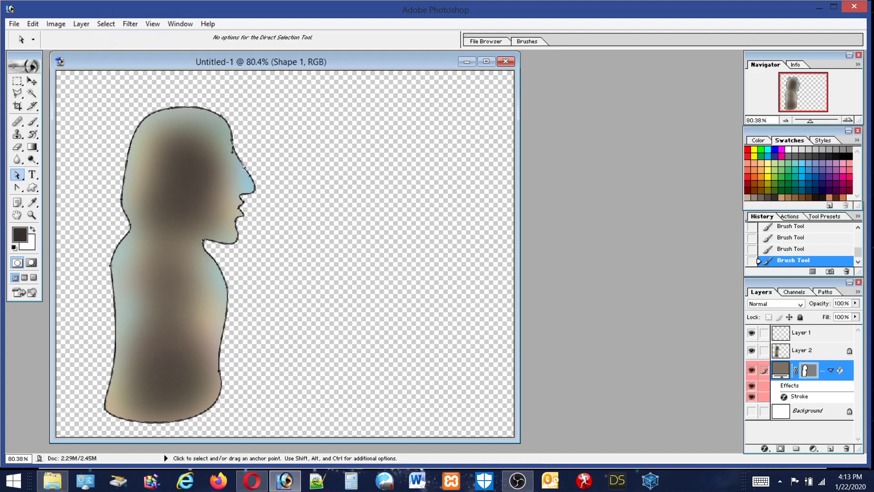
drag(233, 148, 272, 139)
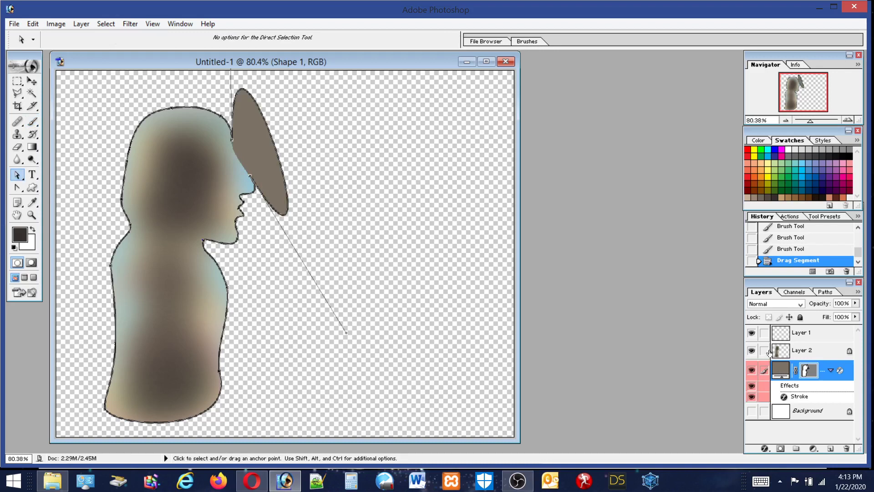
click(752, 351)
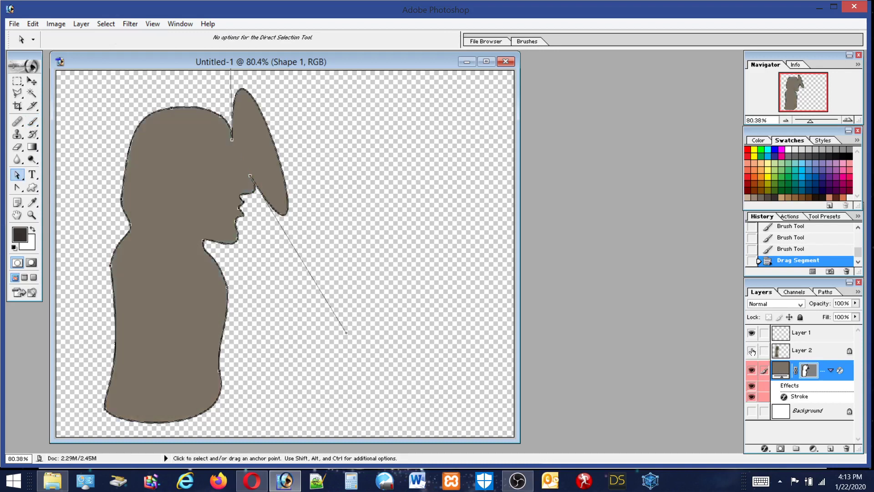
click(751, 351)
click(752, 351)
click(752, 351)
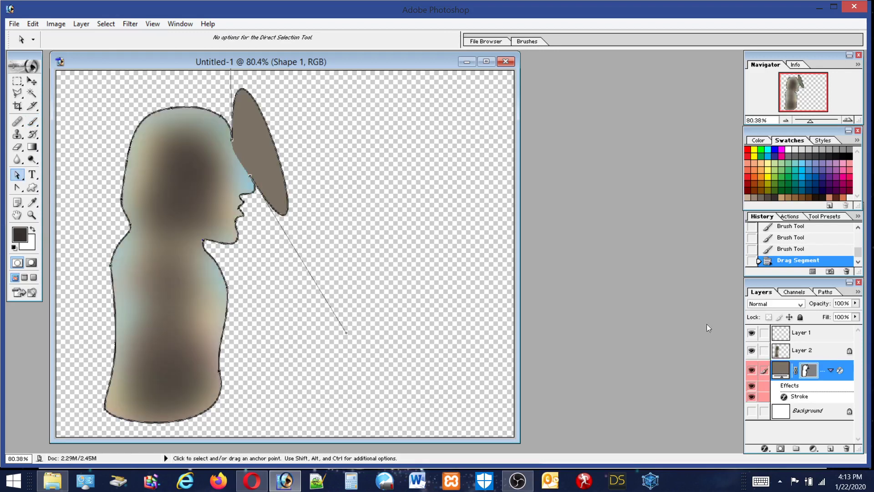
click(31, 24)
click(37, 36)
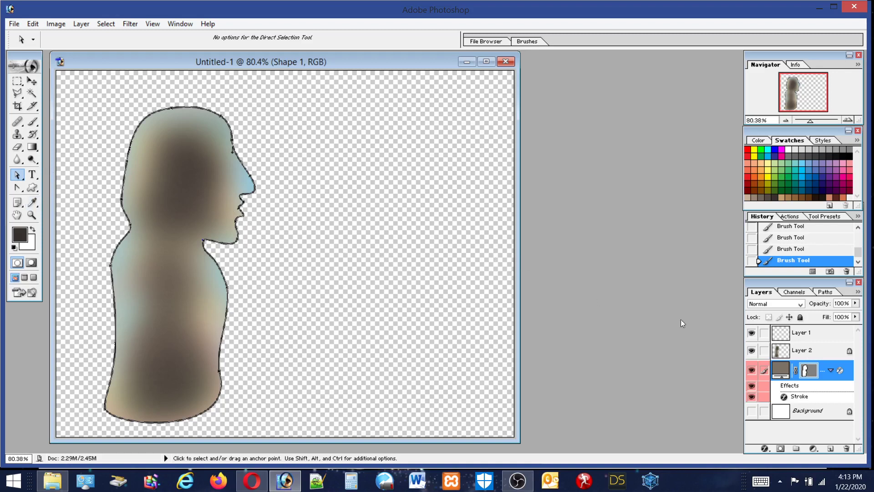
click(814, 374)
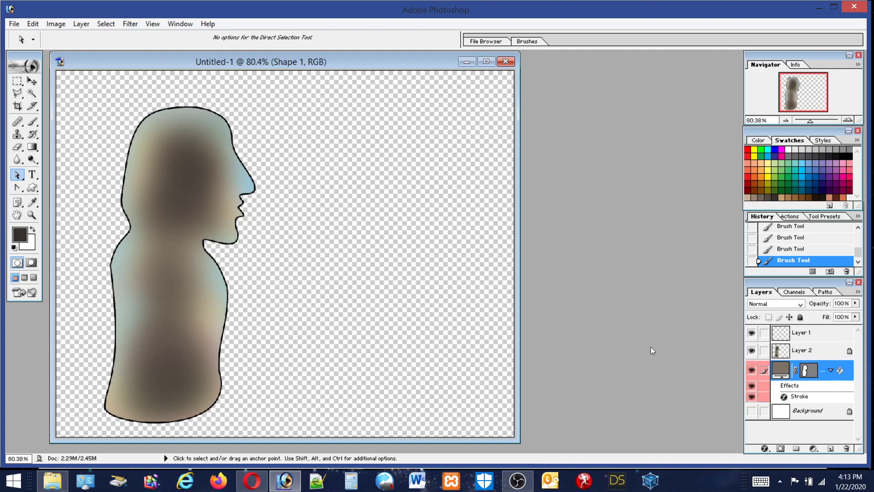
click(805, 373)
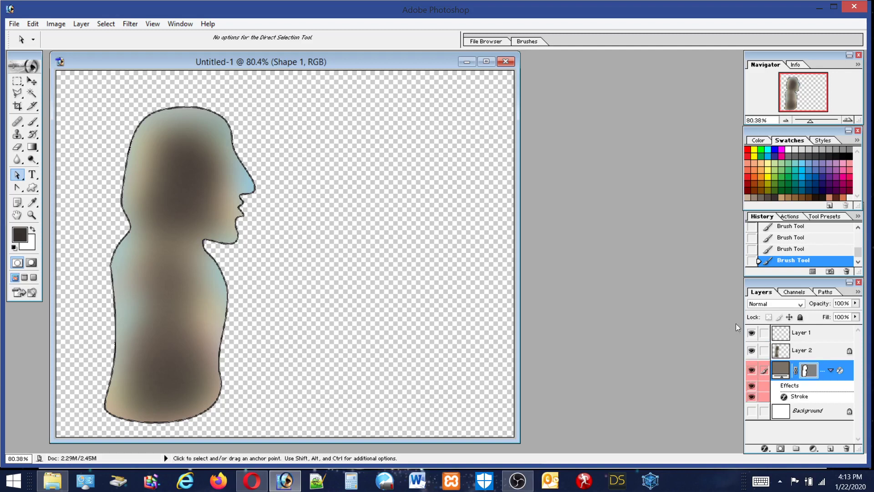
Fill the figure on Layer 2 with the dark gray-brown foreground color in Normal mode at 100% opacity
click(802, 350)
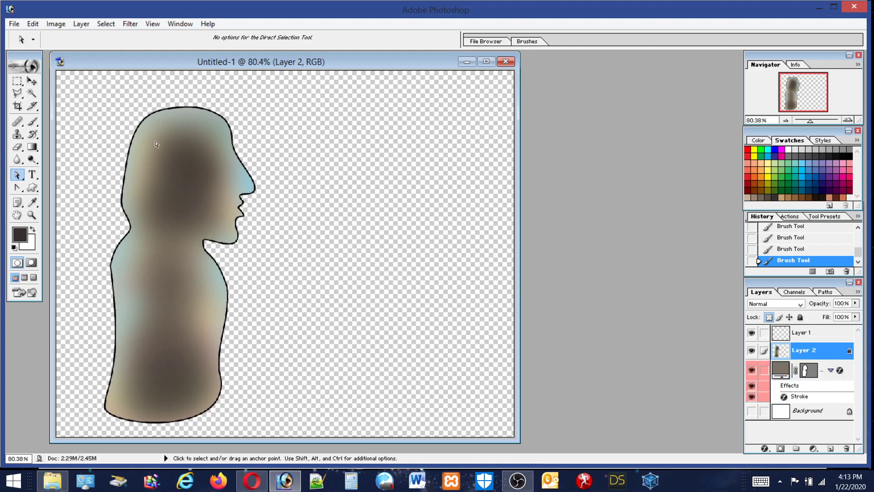
click(33, 23)
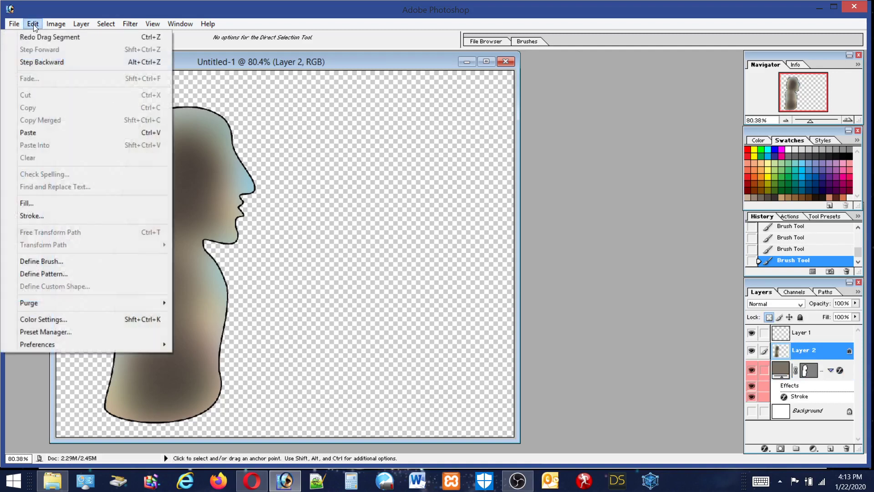
click(27, 203)
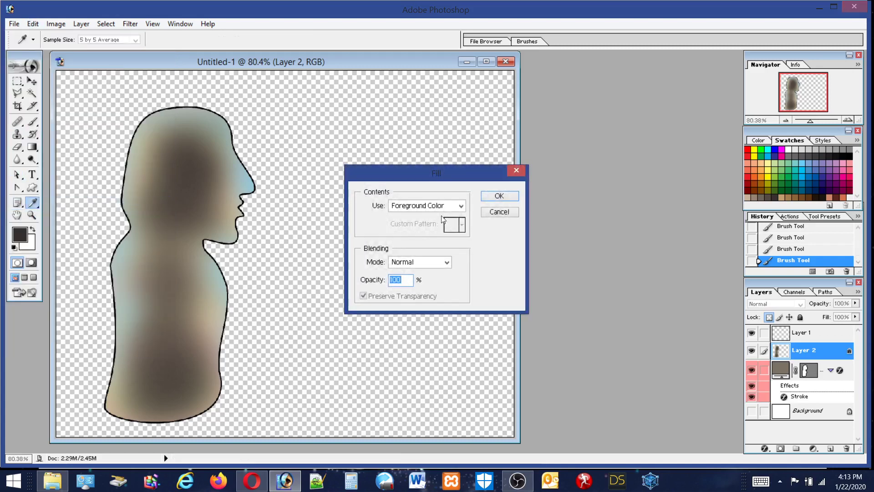
click(499, 197)
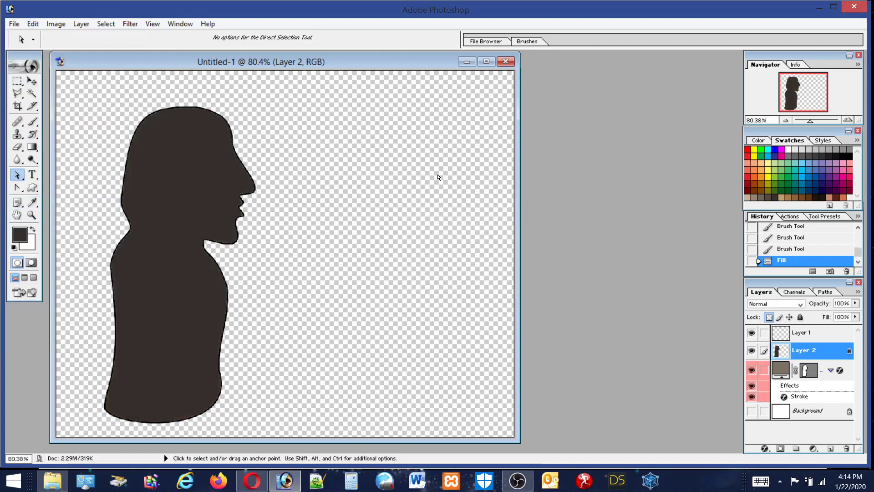
Load the Layer 2 figure as a selection and make the Shape 1 layer active with black as the foreground color
ctrl+click(820, 353)
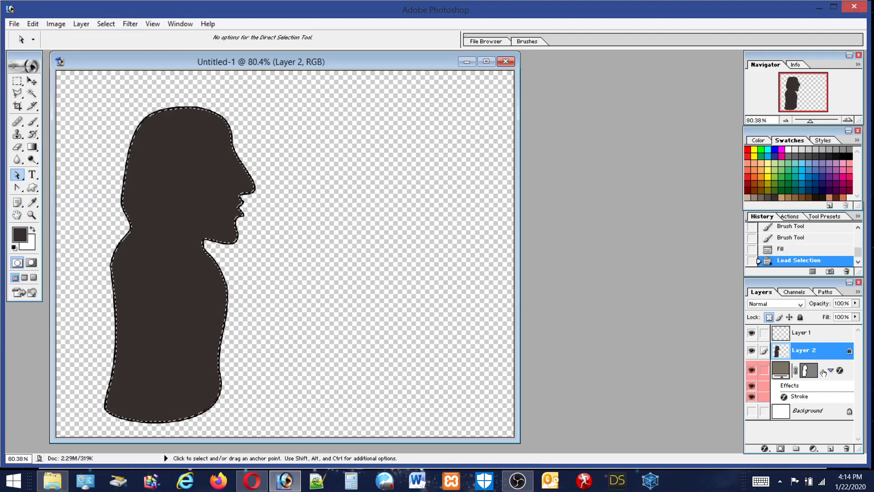
click(814, 373)
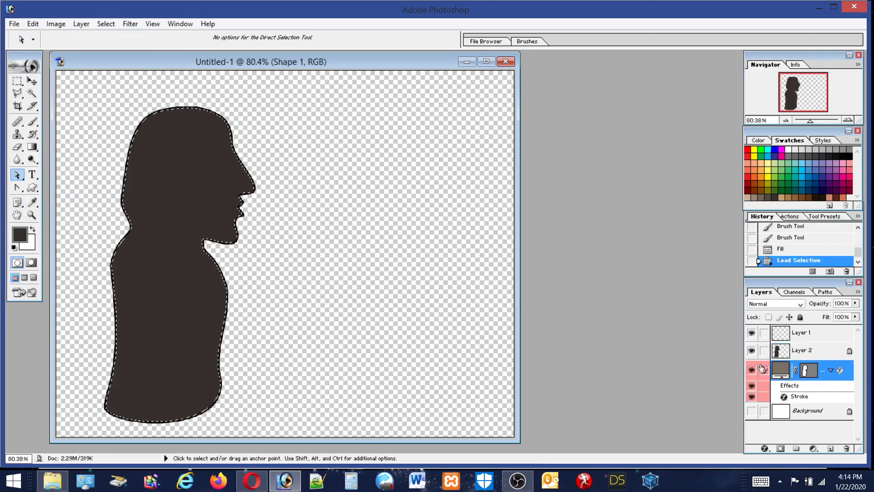
click(849, 150)
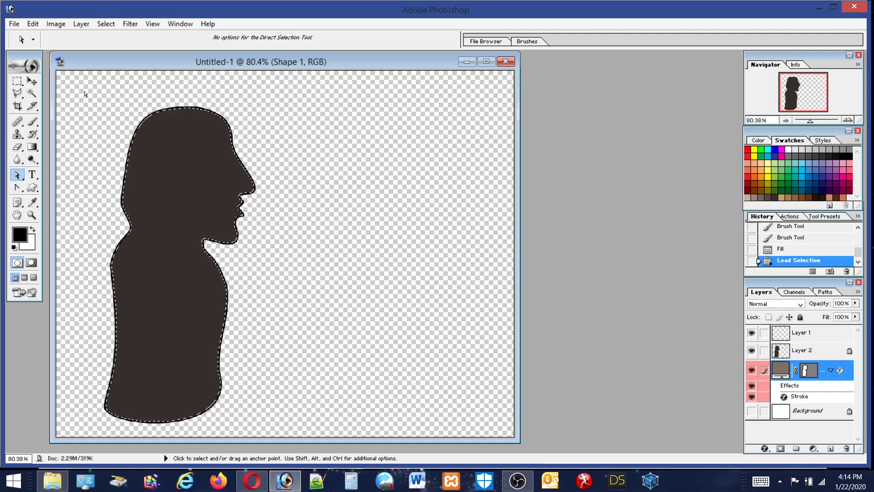
click(33, 24)
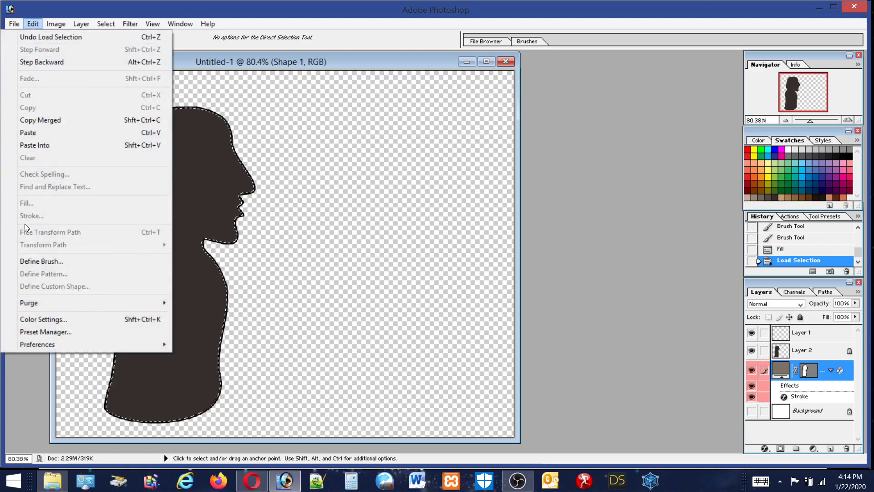
click(804, 372)
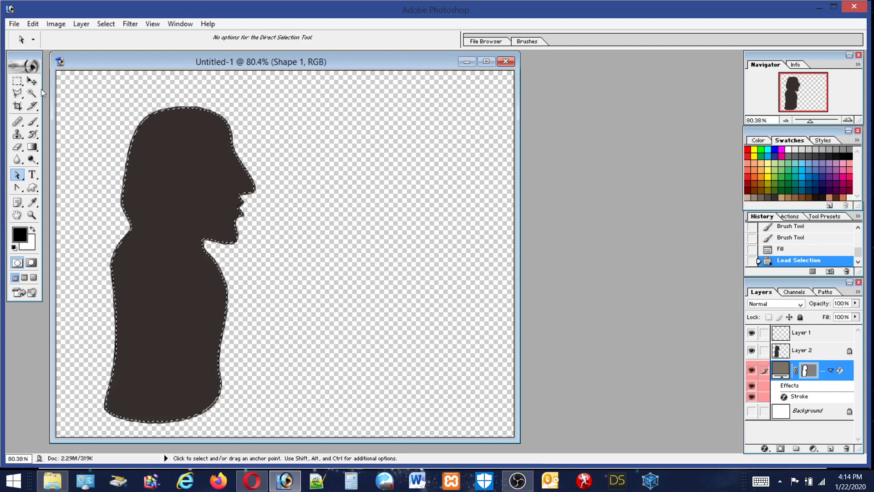
Move the figure-shaped selection outline to the empty canvas beside the dark figure and make Layer 1 active
click(18, 81)
drag(152, 141, 401, 173)
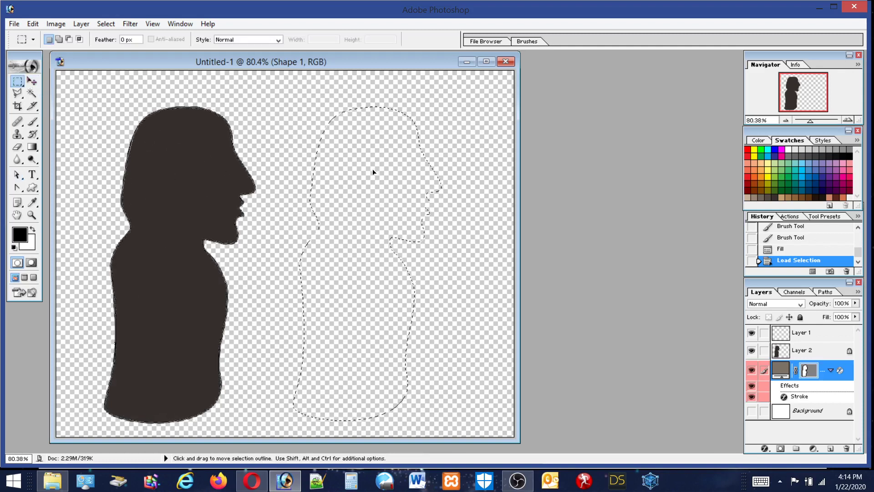
click(32, 24)
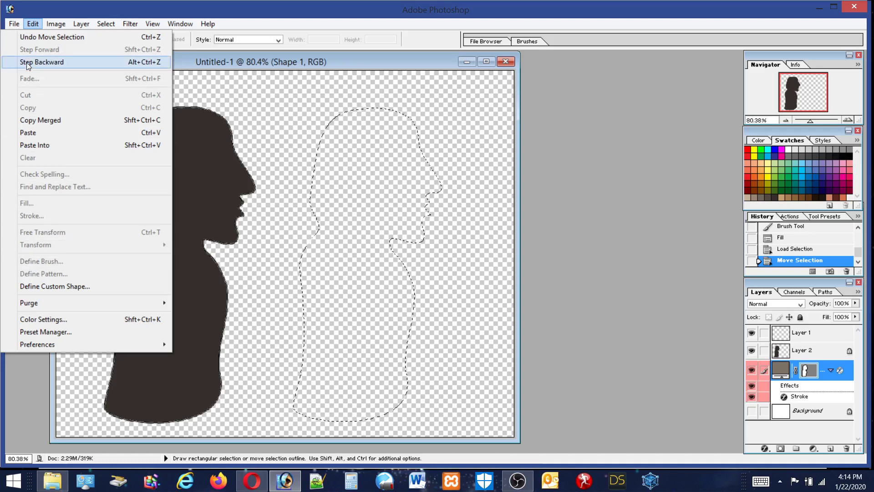
mouse_move(16, 24)
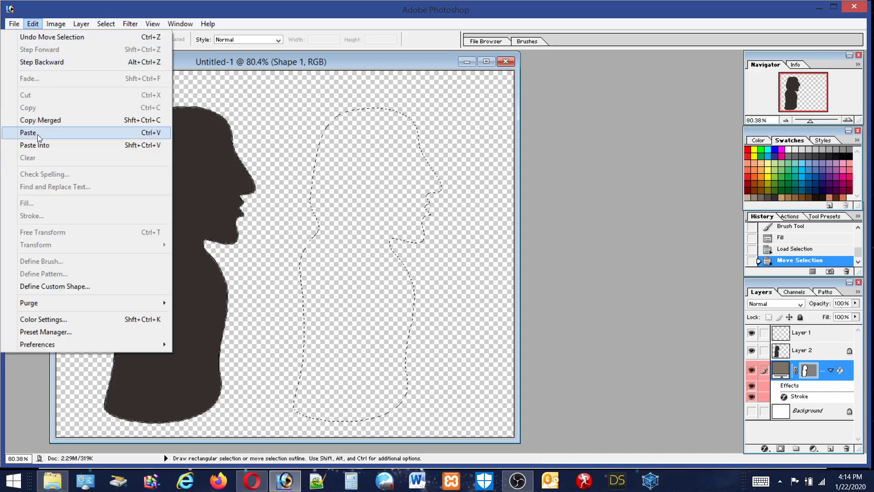
click(813, 332)
click(813, 333)
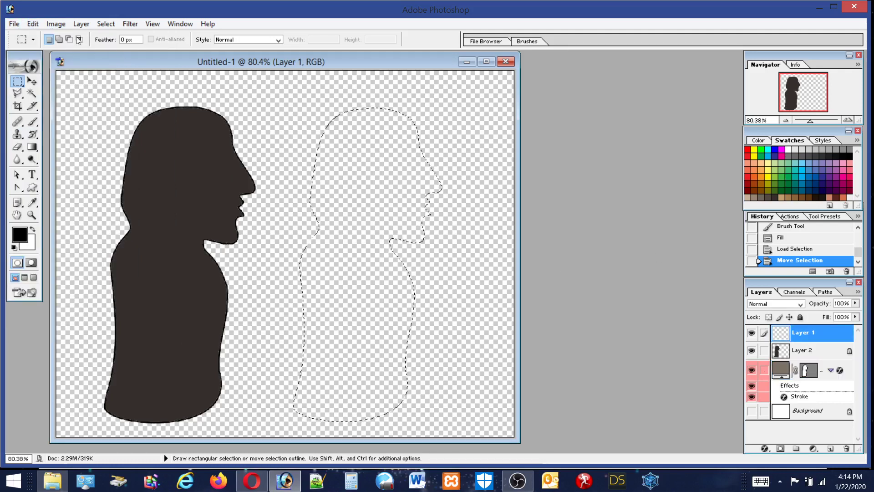
Fill the figure-shaped selection on Layer 1 with the black foreground color
click(33, 23)
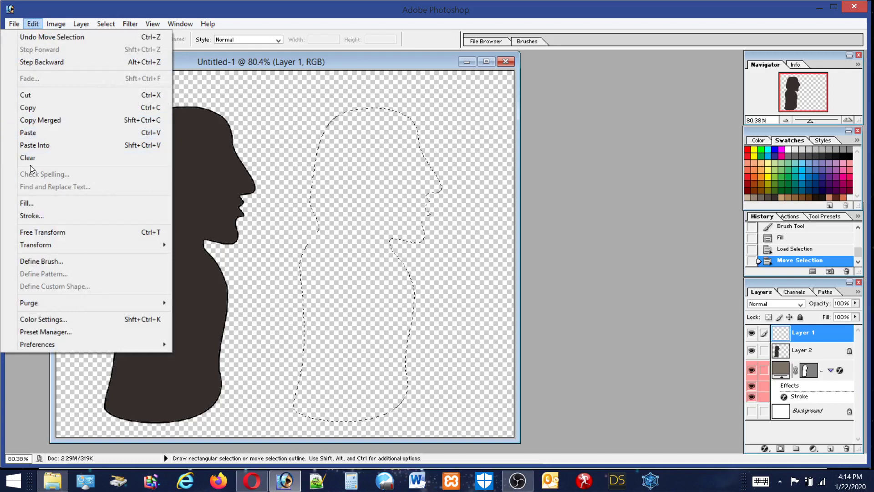
click(26, 203)
click(488, 197)
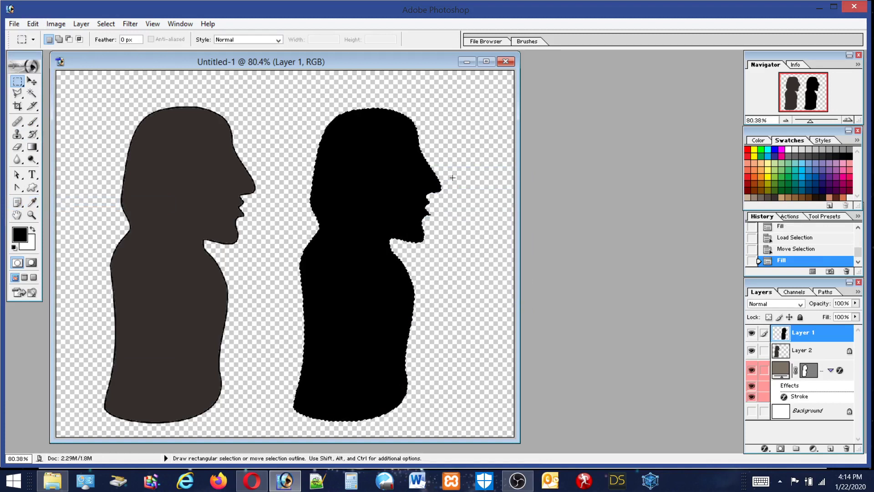
Fill the figure-shaped selection on Layer 1 with a light green foreground color from the swatches in Normal mode
click(776, 165)
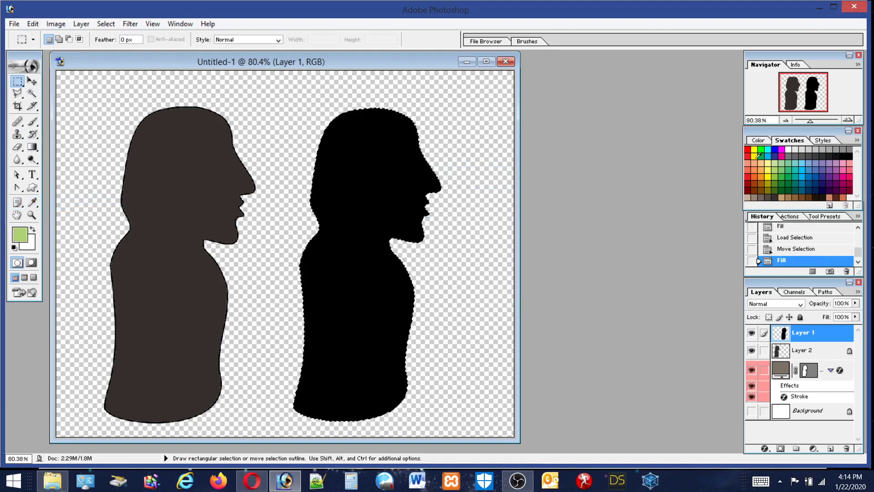
click(16, 24)
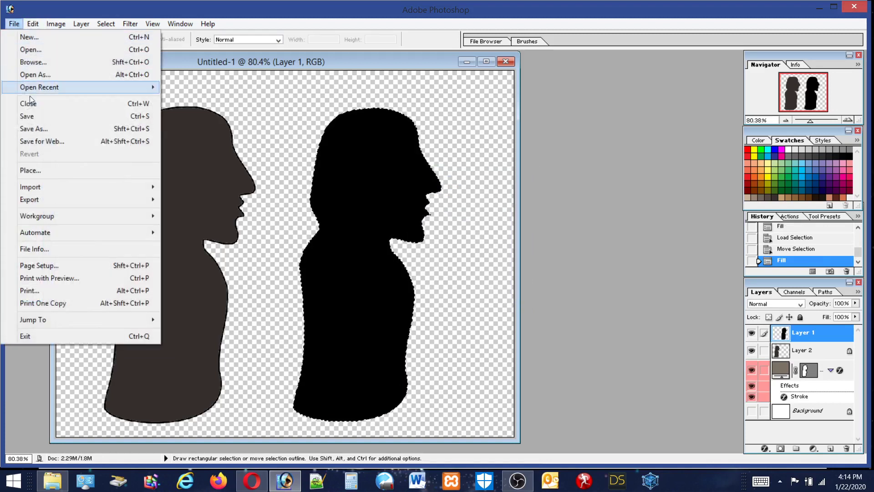
mouse_move(31, 23)
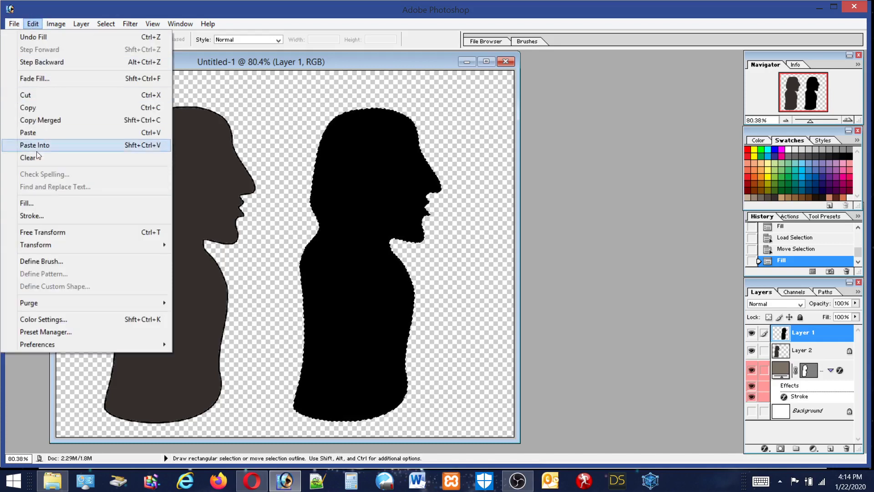
click(28, 203)
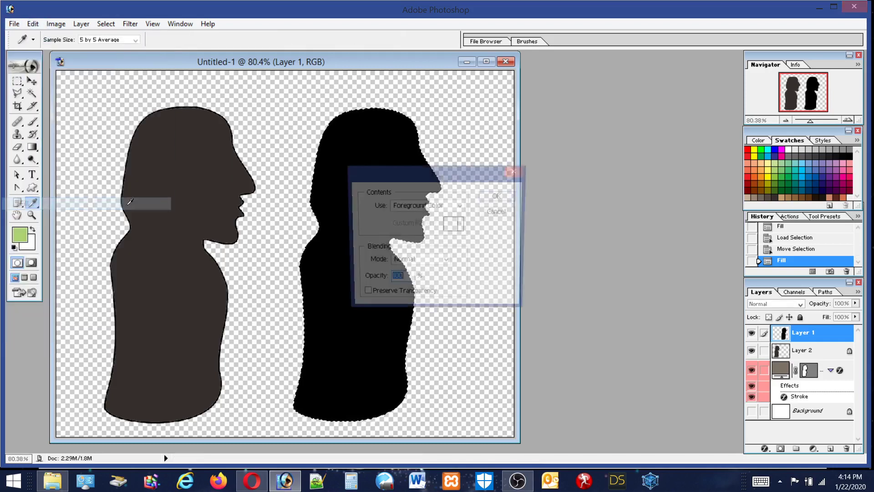
click(499, 195)
key(m)
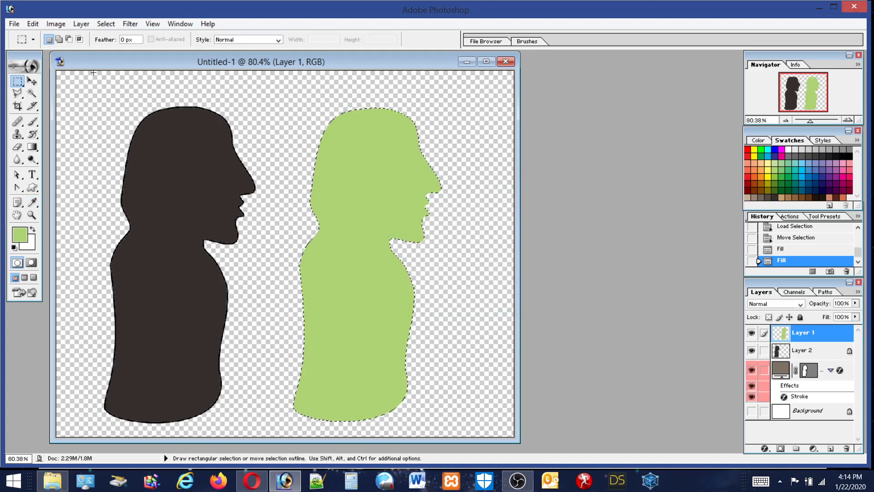
On a new layer above Layer 1, stroke the selection in black, 3 px wide with Outside location, and deselect
click(830, 450)
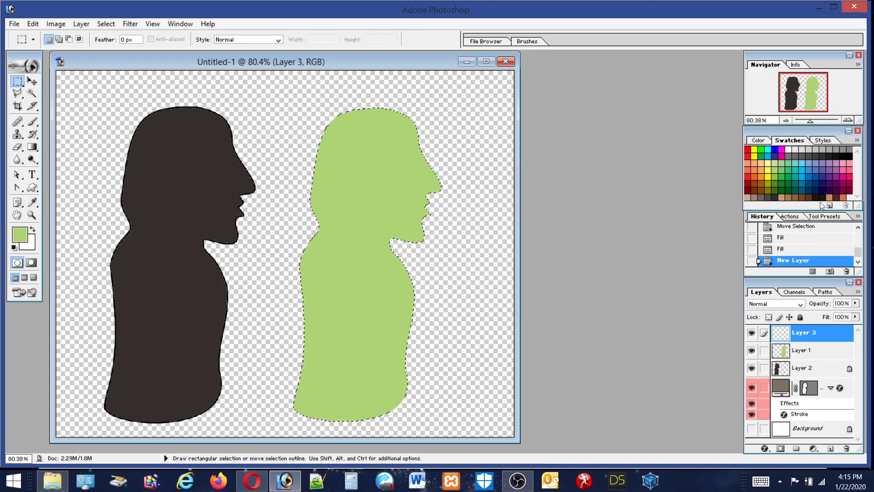
click(853, 156)
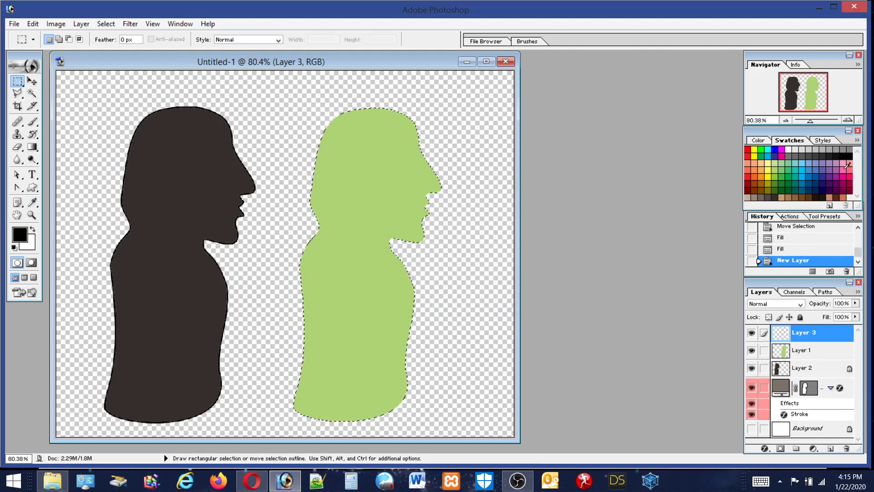
click(30, 23)
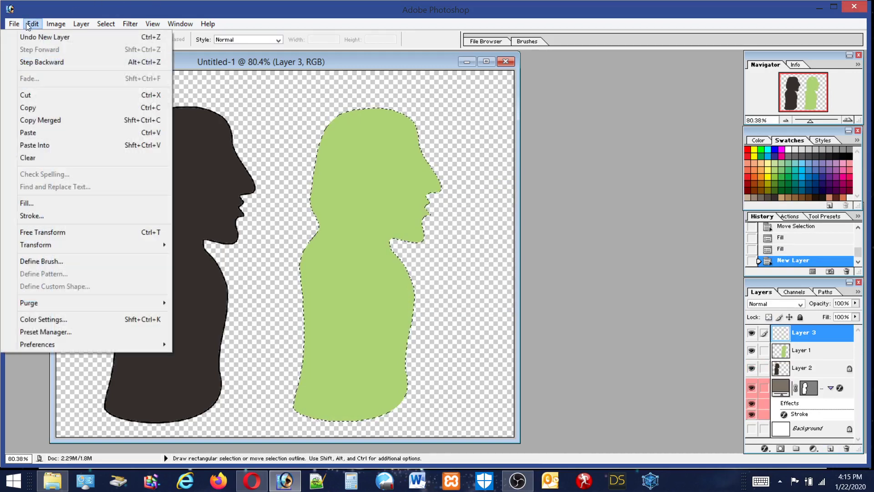
click(37, 216)
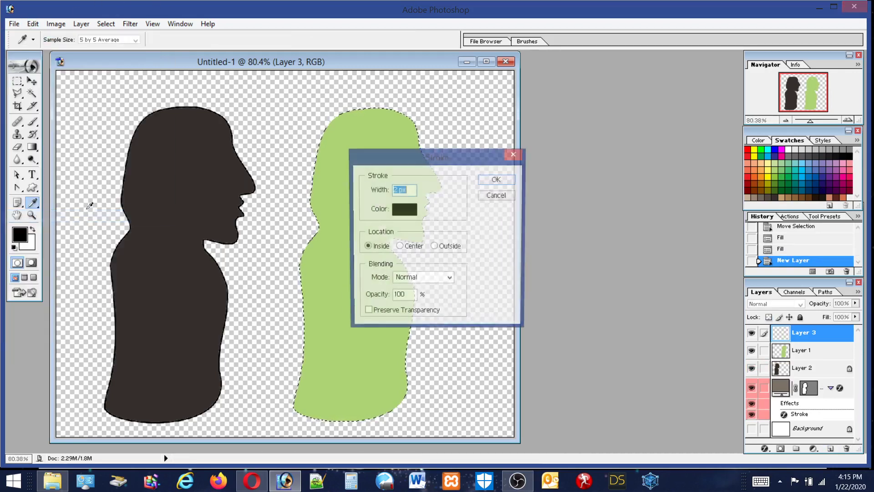
click(395, 189)
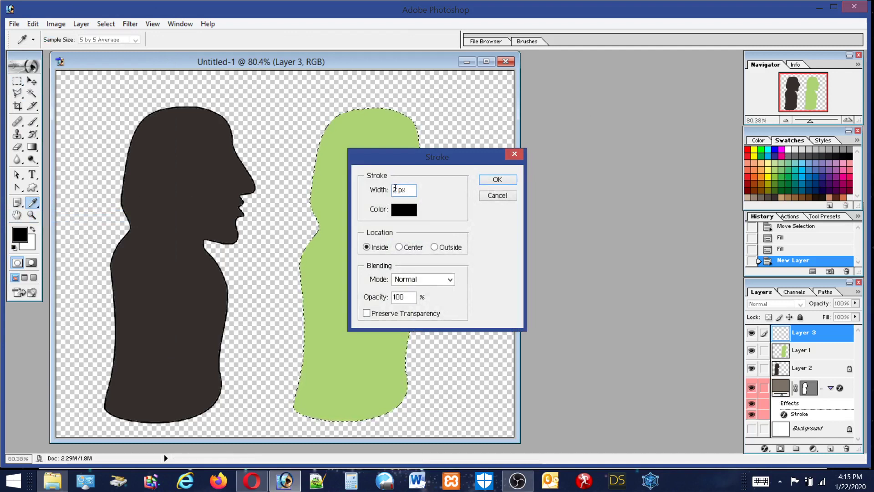
double_click(394, 188)
text(3)
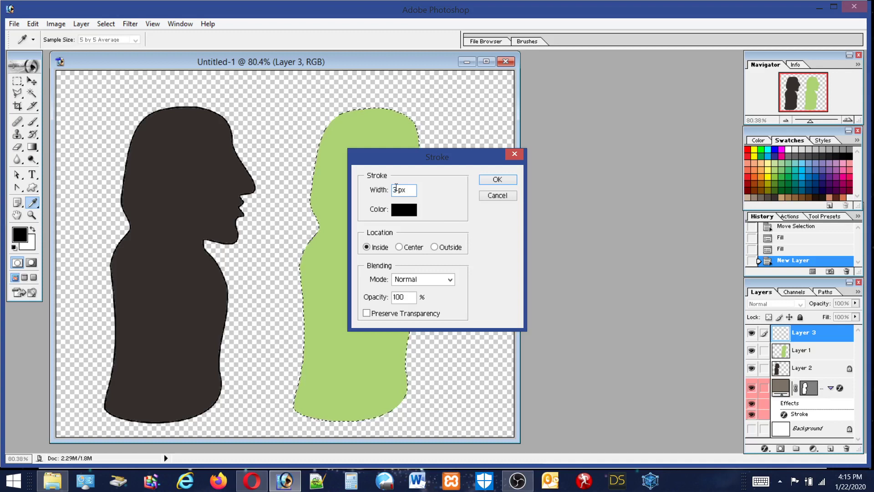
click(435, 246)
click(496, 179)
key(m)
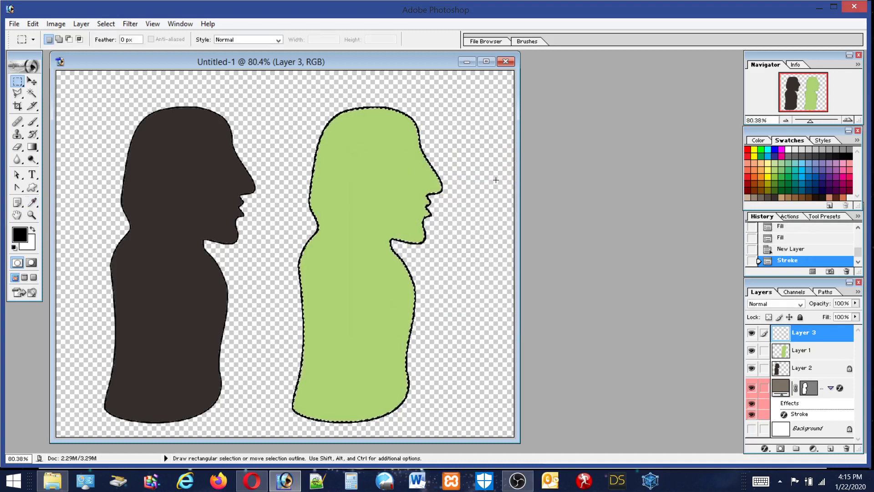
click(275, 109)
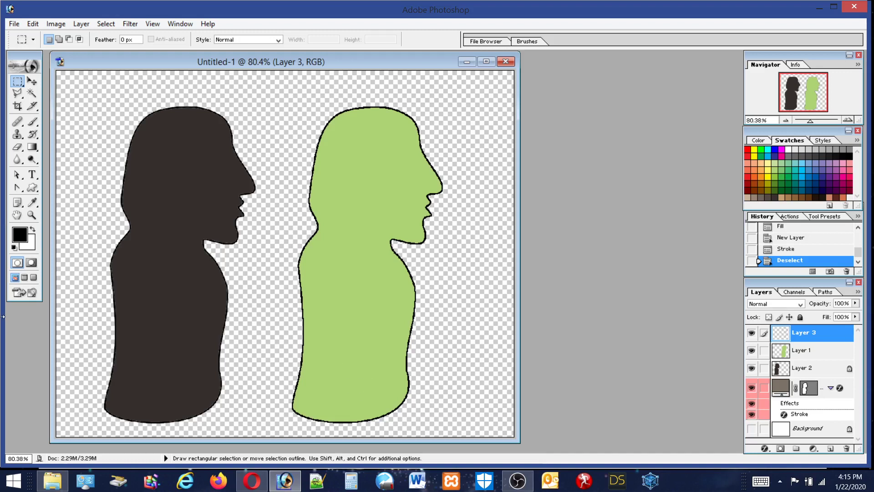
click(18, 189)
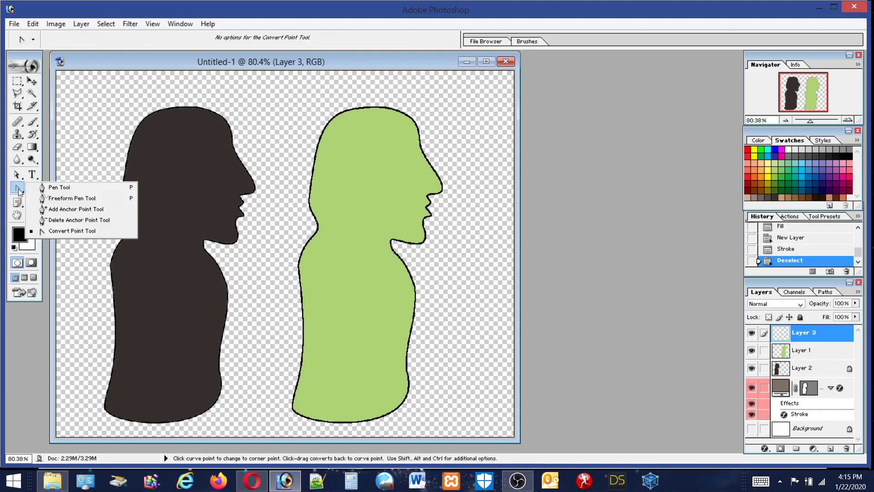
click(48, 187)
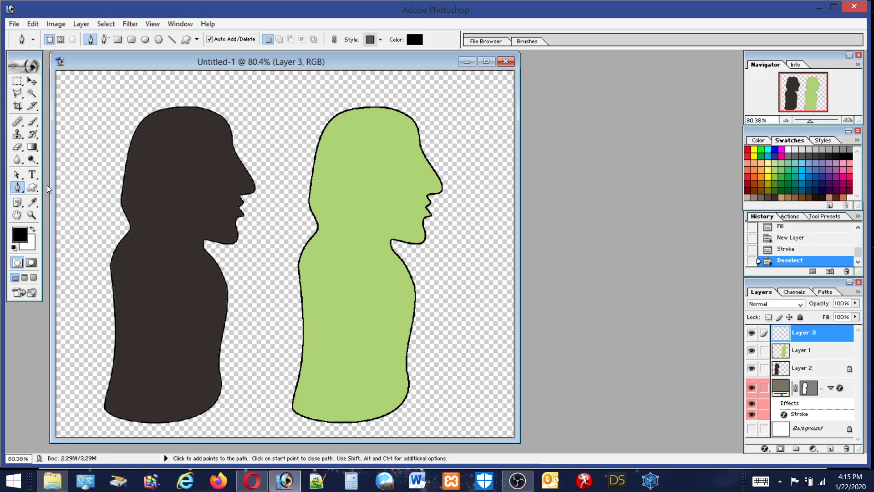
Add a text note reading "This is the pen tool" between the figures and place its window over the dark figure's base
click(18, 204)
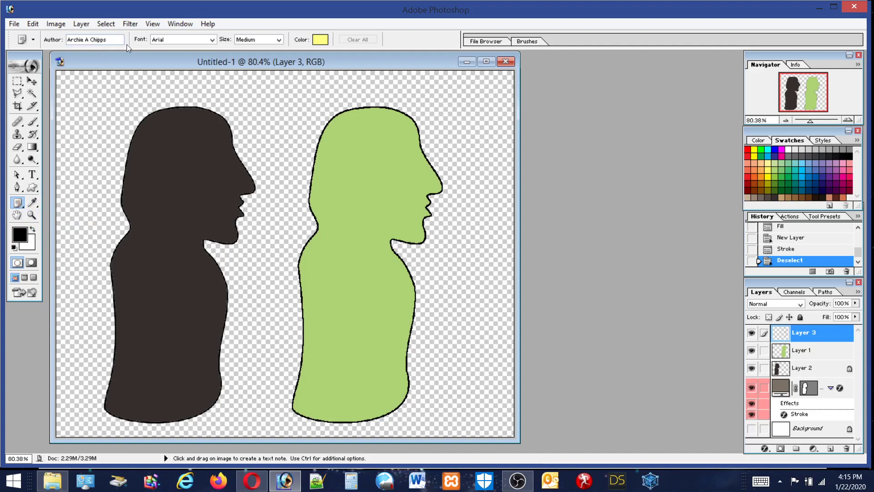
click(92, 43)
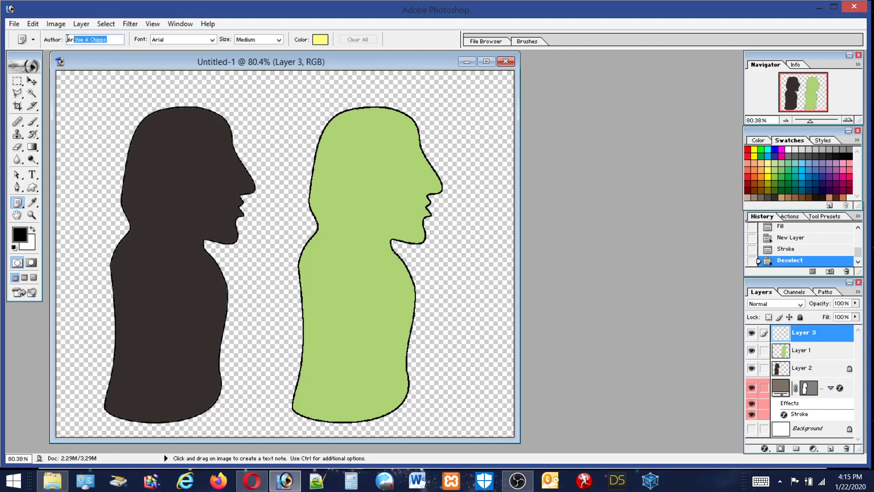
click(113, 40)
click(258, 275)
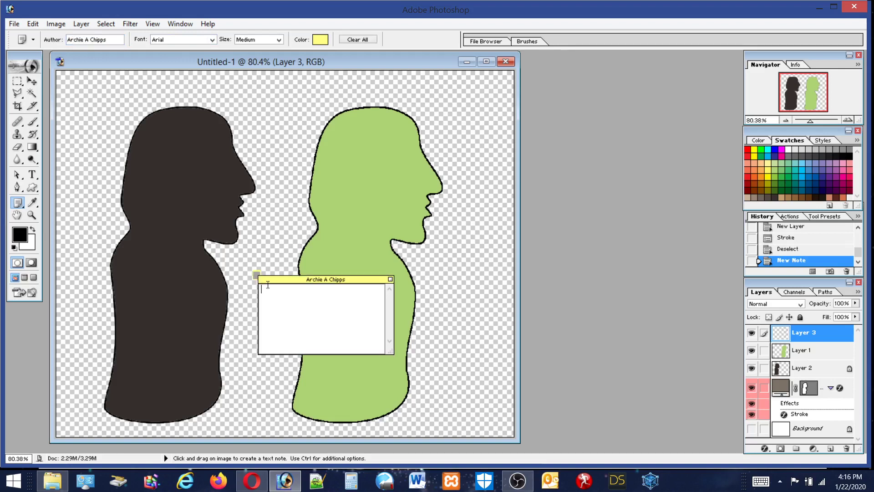
click(304, 305)
text(This is the pen tool)
drag(272, 268, 147, 355)
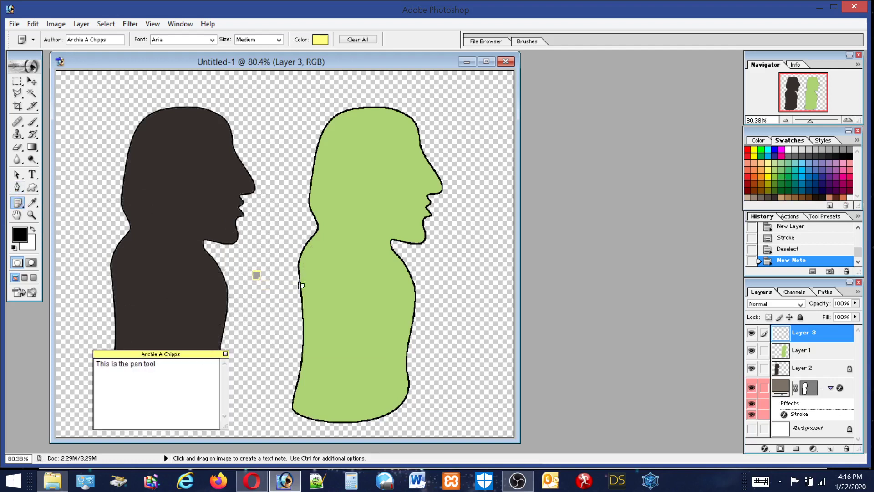
Add a note on the green figure reading "This is filling the shape, and use stroke", with its window over the figure's base
click(358, 327)
drag(394, 331, 323, 351)
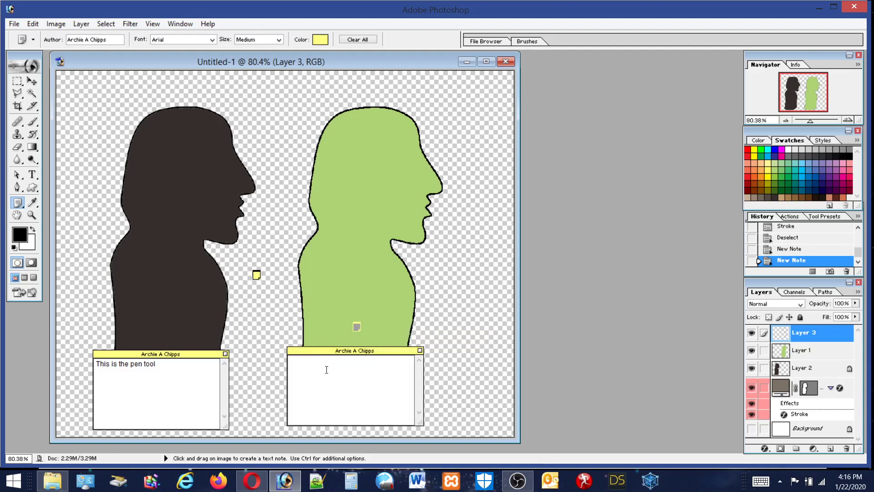
click(324, 368)
text(This is filling the shape, and use stroke)
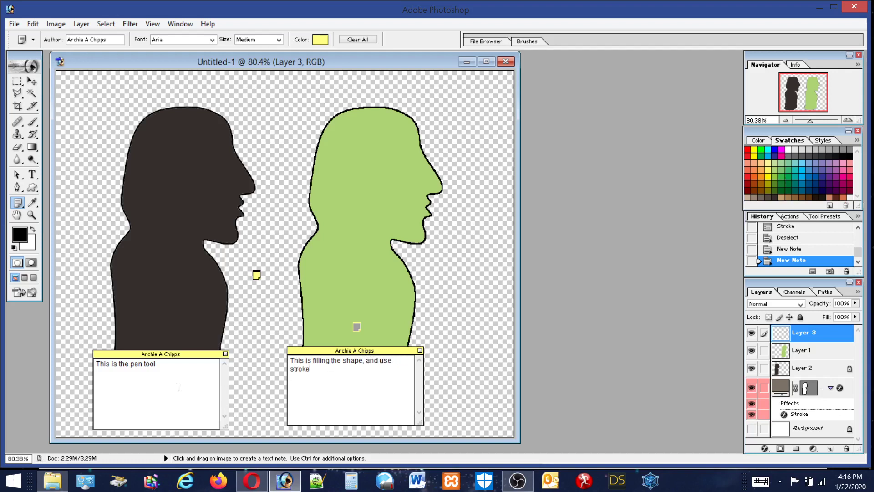
Extend the first note to "This is the pen tool, and has stroke style." and move its marker onto the dark figure
click(165, 363)
text(, and has stor)
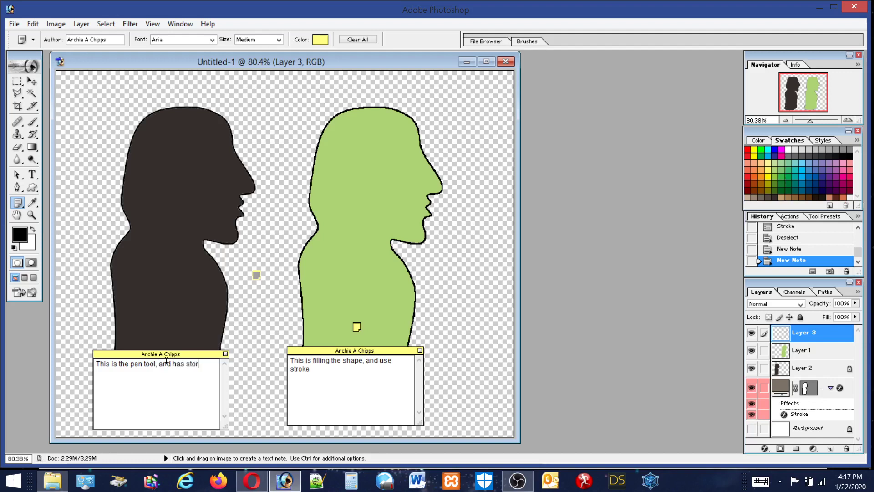
text(ke style.)
drag(190, 363, 197, 364)
text(tro)
drag(258, 276, 465, 241)
mouse_move(118, 310)
mouse_down()
mouse_move(109, 309)
mouse_move(126, 339)
mouse_move(106, 304)
mouse_up()
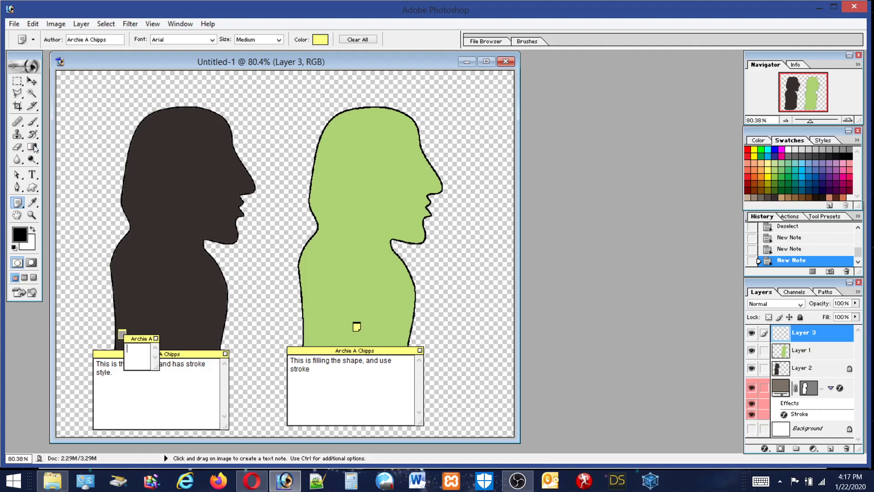
click(33, 24)
click(44, 37)
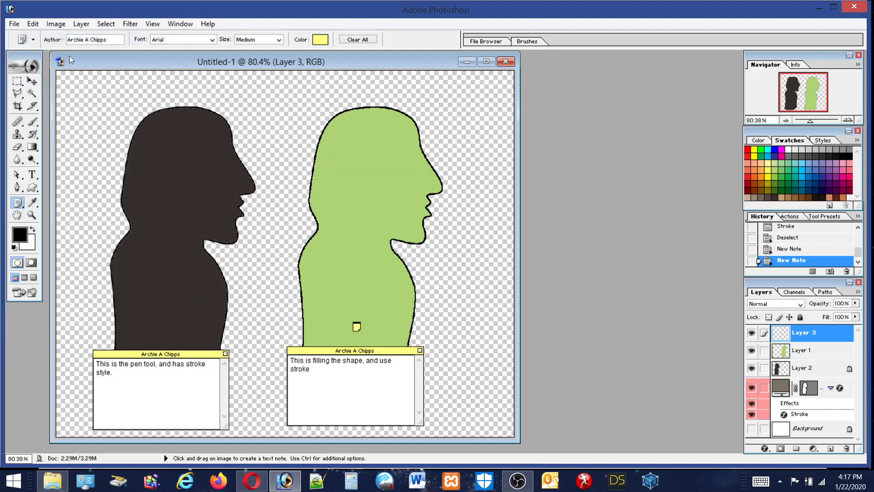
Move both note windows up over the figures' middles and set each note marker at the rear edge of its figure's base
drag(198, 353, 210, 223)
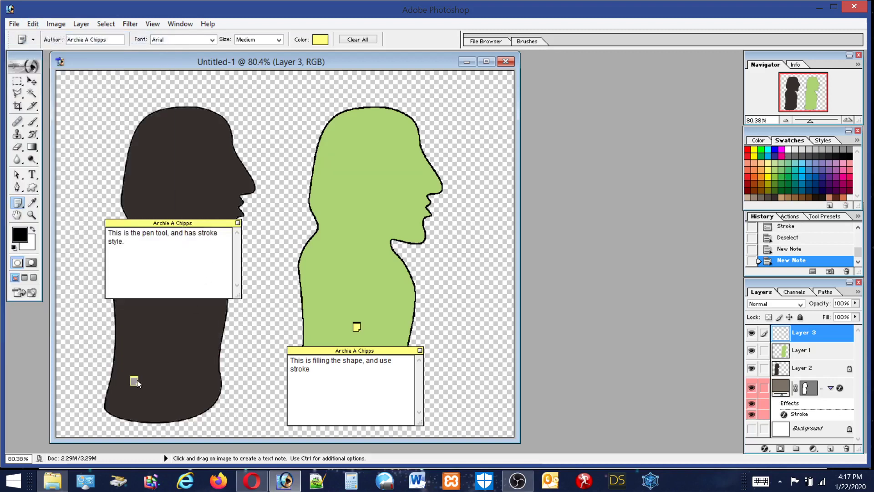
drag(134, 381, 106, 384)
drag(354, 326, 344, 232)
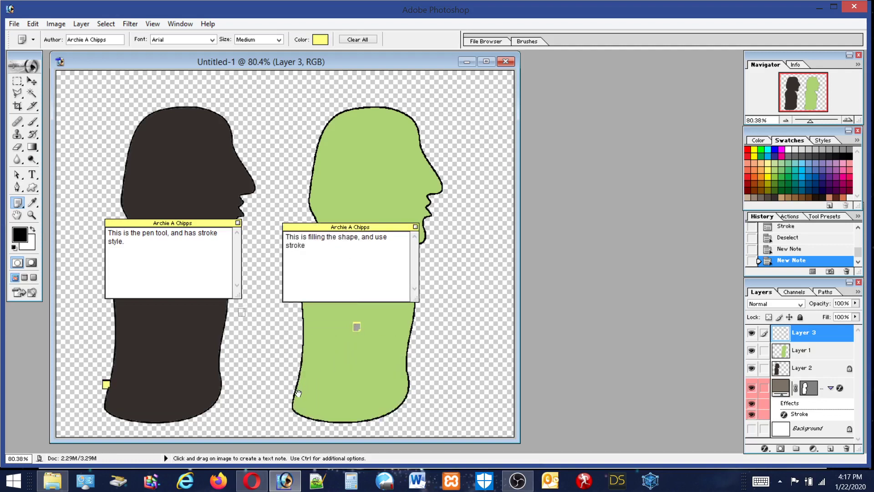
drag(295, 395, 296, 395)
Collapse both note windows to their markers and activate the Move tool
click(415, 227)
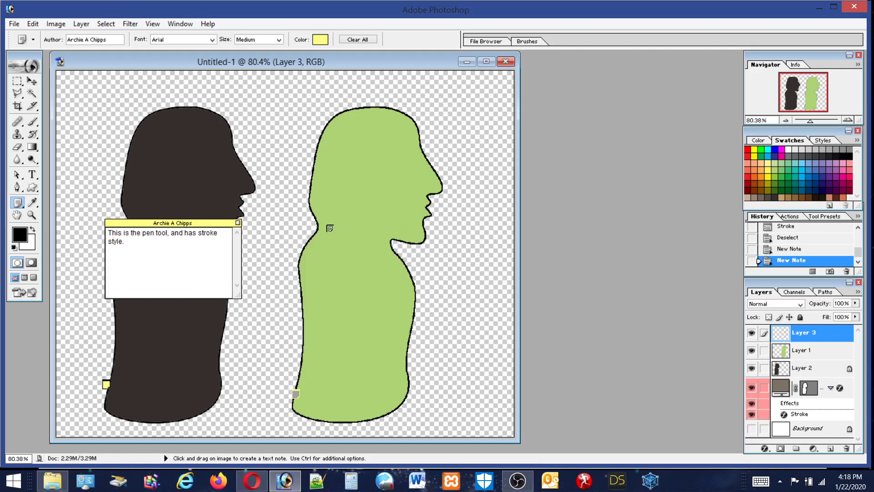
click(238, 222)
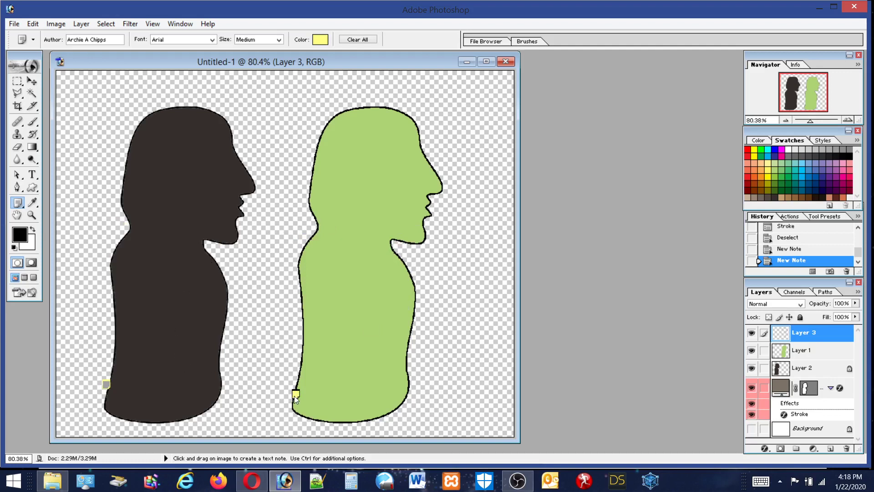
click(32, 81)
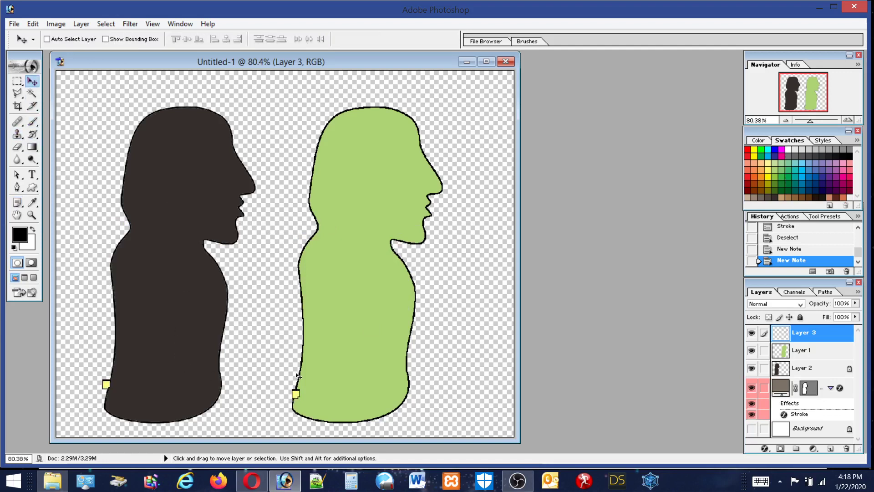
Move each figure's note marker outside the rear corner of its base, checking the green figure's note and collapsing it again
key(n)
mouse_move(296, 393)
mouse_down()
mouse_move(274, 398)
mouse_move(289, 398)
mouse_up()
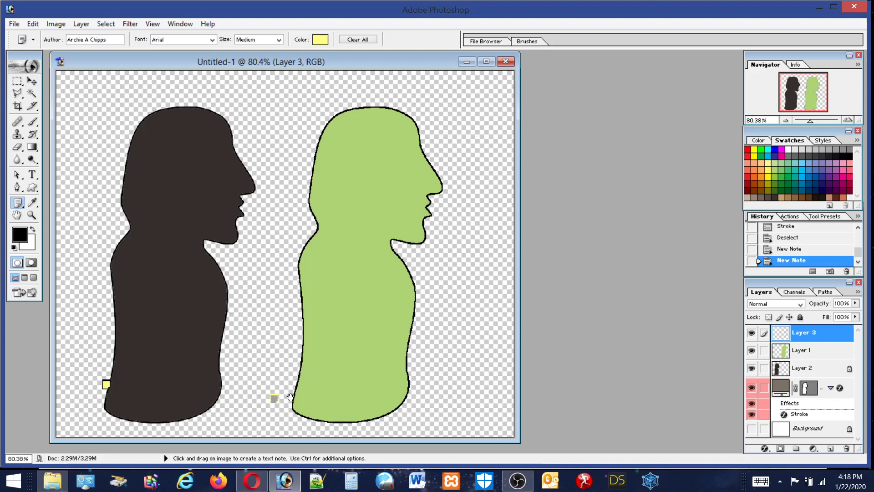
double_click(289, 398)
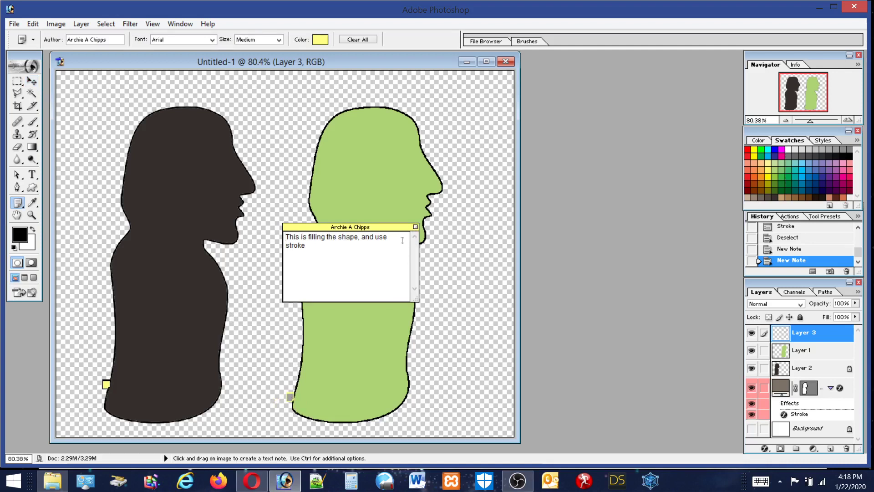
click(416, 227)
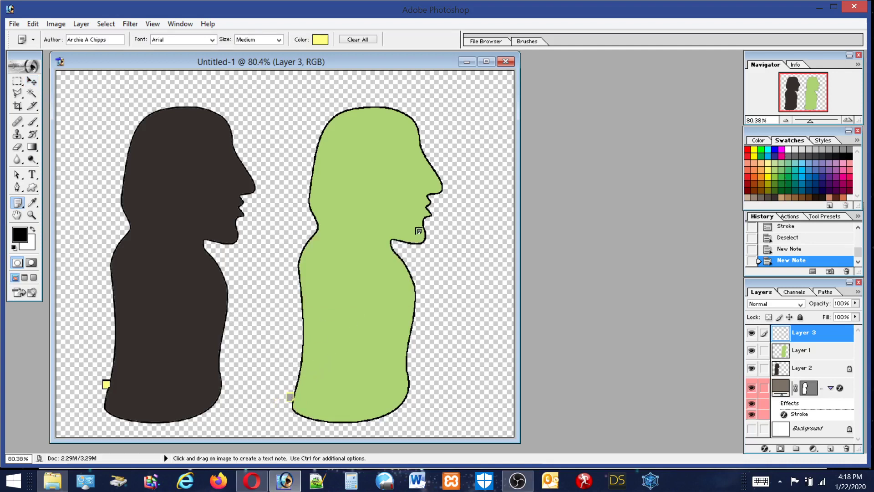
drag(292, 393, 285, 415)
double_click(284, 415)
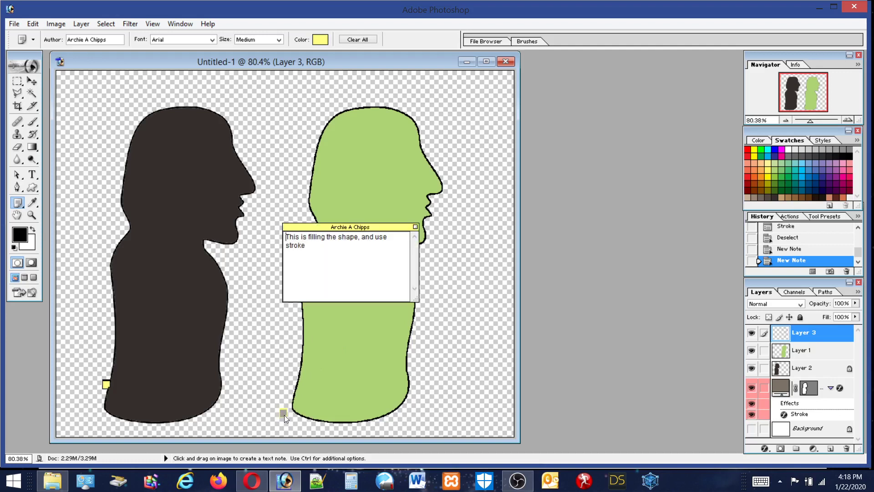
click(415, 227)
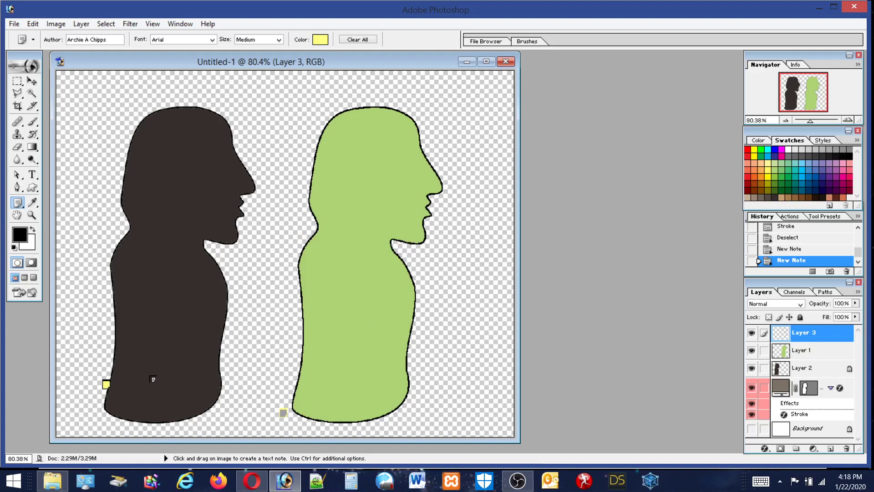
click(95, 412)
Sample the dark figure's color, and set the foreground color to the green figure's fill with the Eyedropper
click(34, 203)
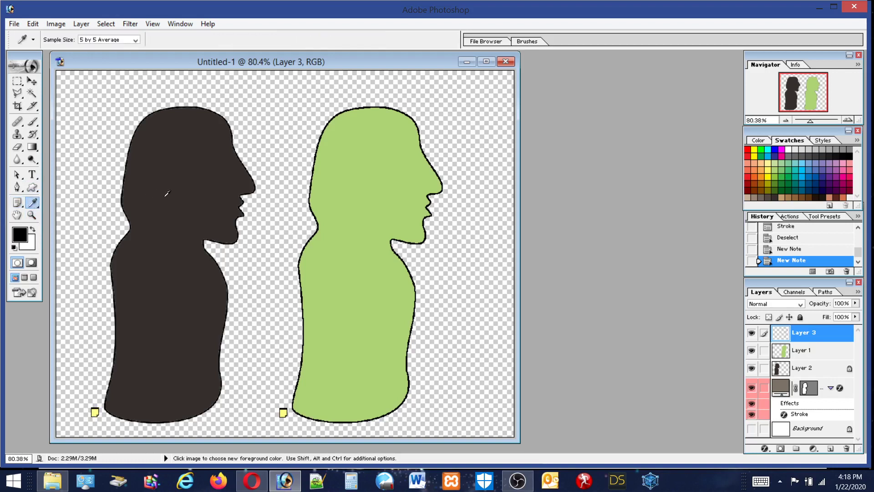
click(182, 193)
click(376, 185)
Place one color sampler on the dark figure's head and a second on the green figure's head
click(33, 204)
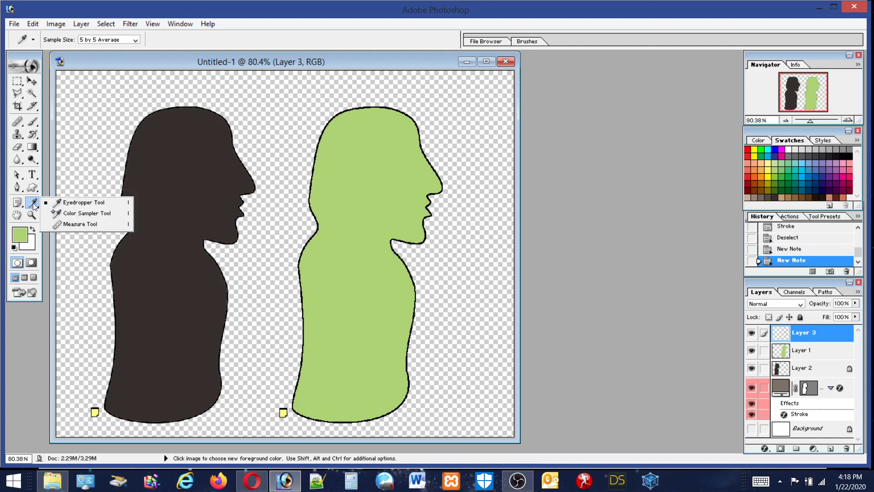
click(69, 214)
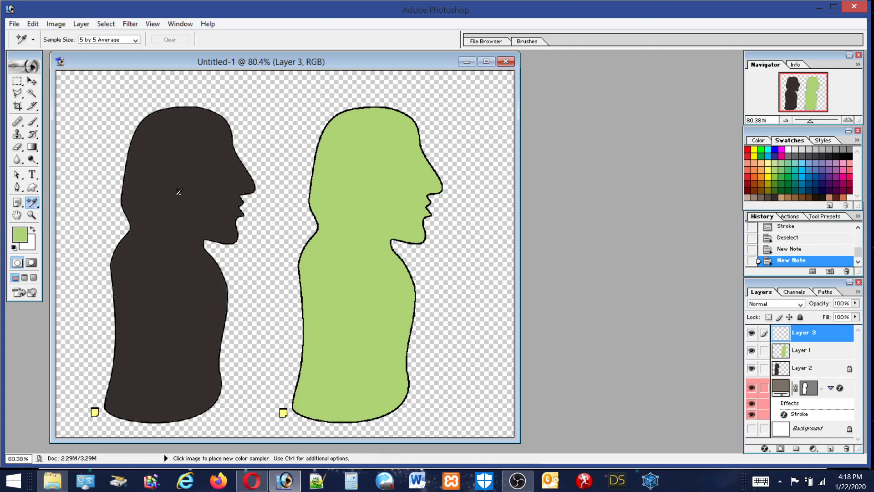
click(176, 195)
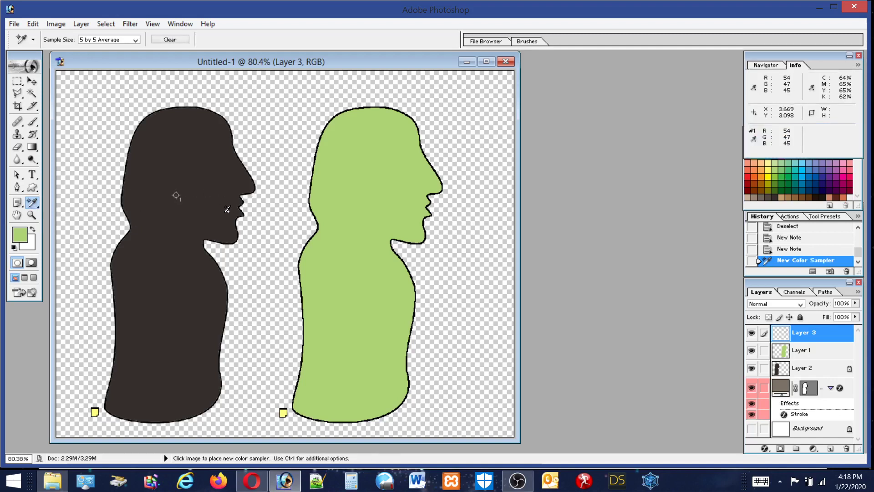
click(368, 175)
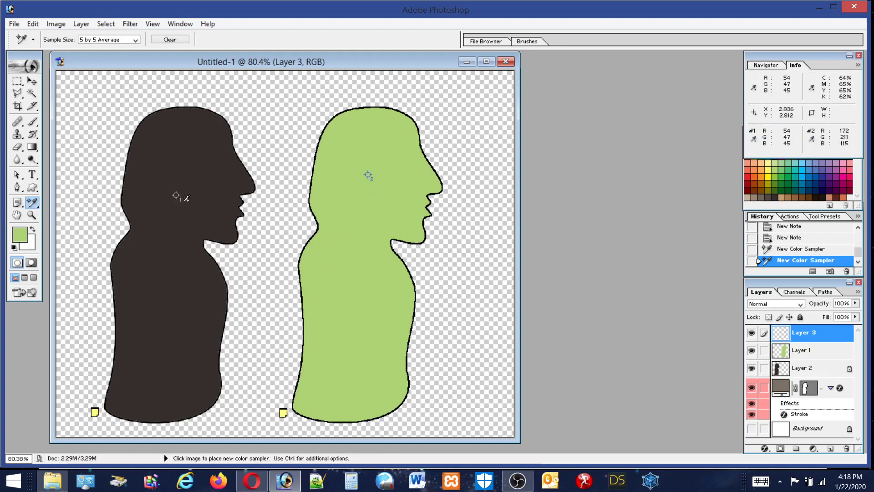
Alternate between the Move and Eyedropper tools to check when the color sampler markers are displayed
click(32, 82)
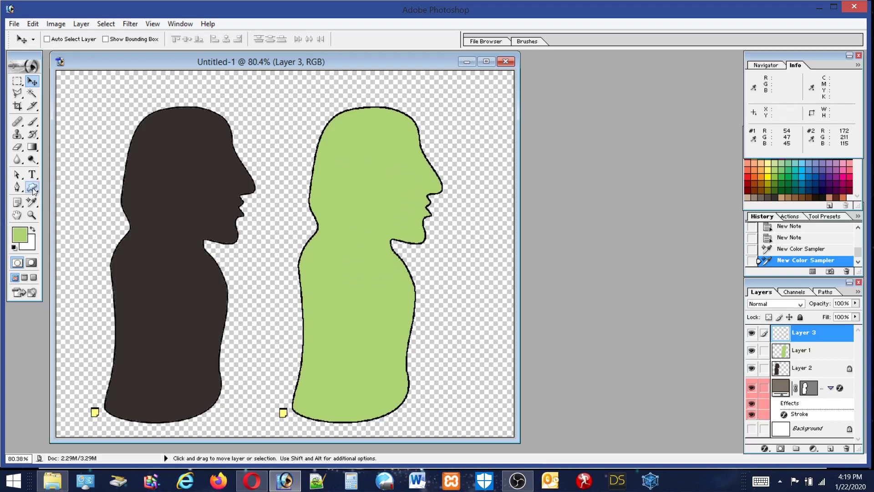
drag(34, 199, 70, 201)
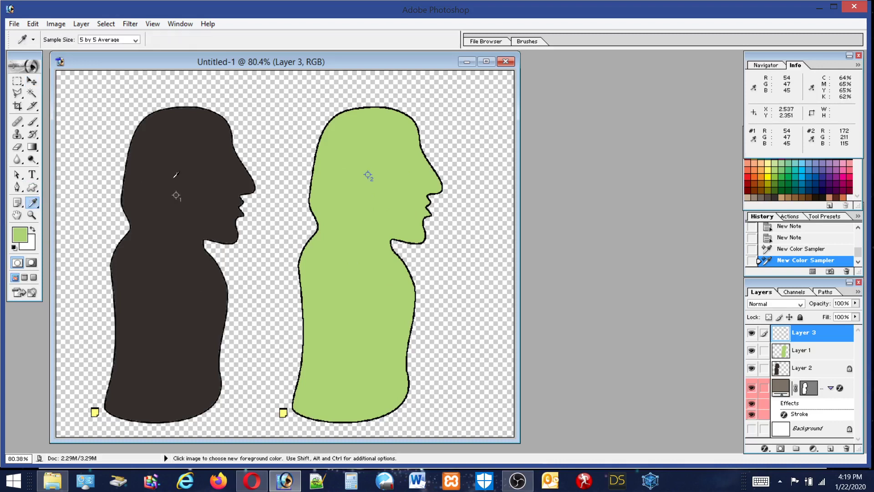
click(32, 81)
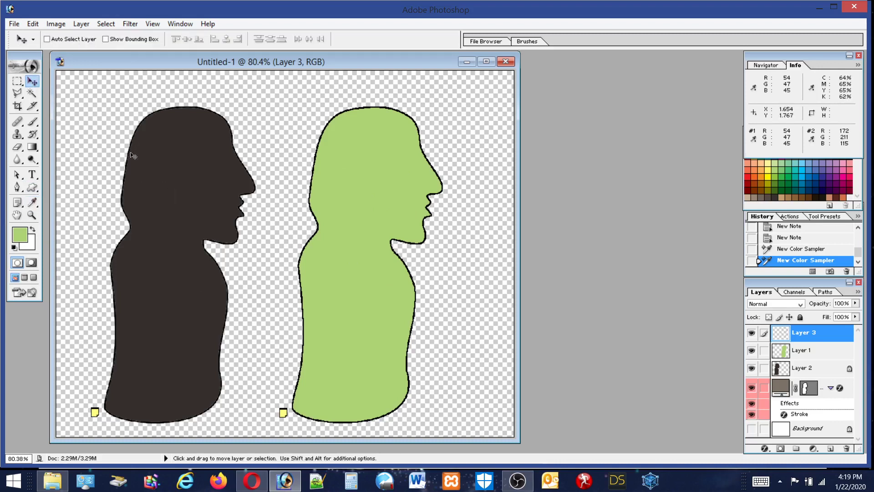
click(34, 201)
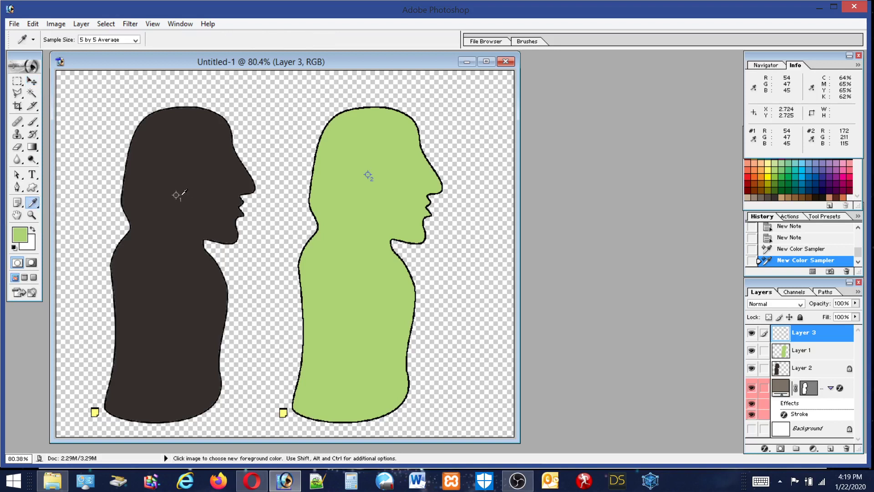
Zoom in on the dark figure's head and pan across both figures to examine their outlines up close
click(16, 215)
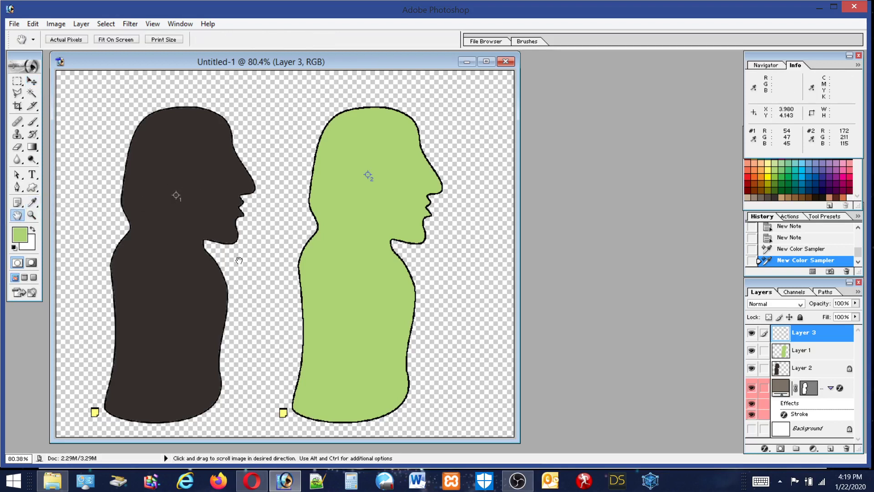
key(z)
drag(112, 137, 303, 280)
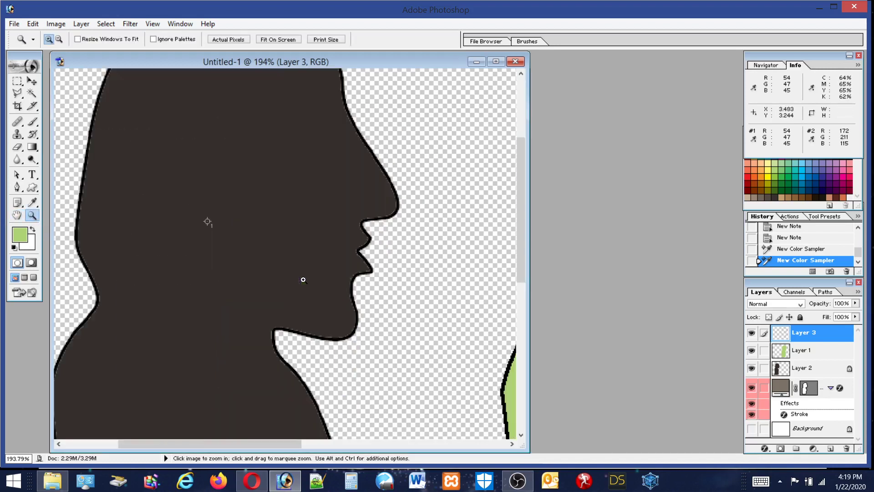
click(17, 215)
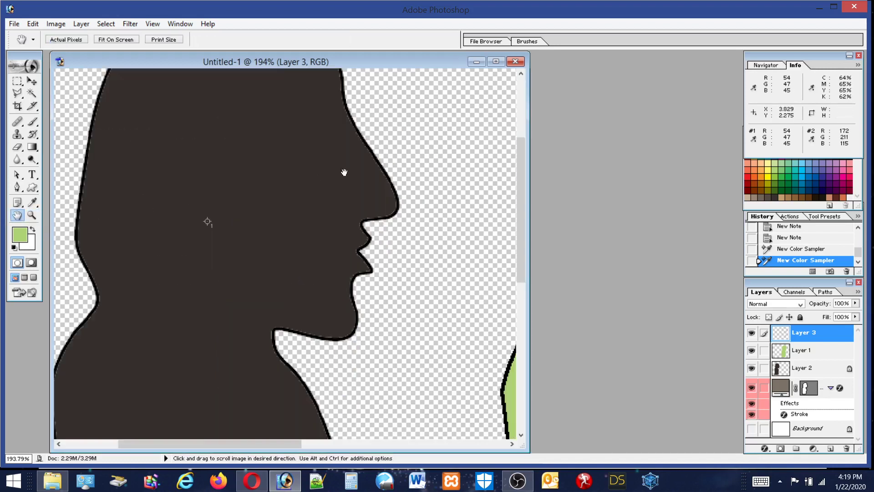
drag(376, 158, 90, 292)
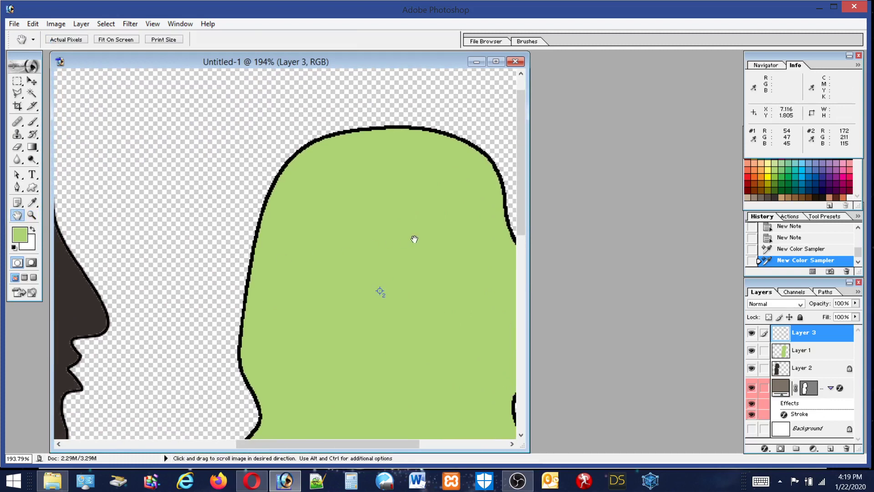
drag(414, 238, 120, 145)
drag(193, 287, 359, 214)
drag(209, 259, 380, 204)
drag(164, 269, 230, 316)
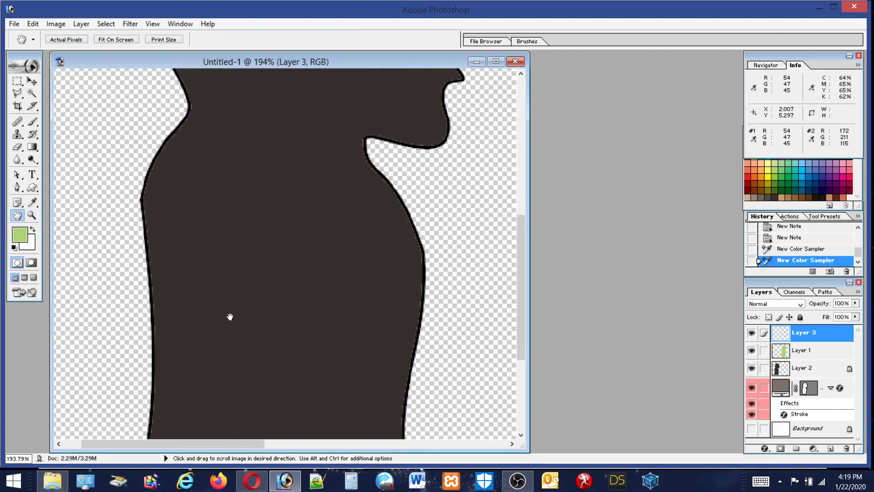
click(32, 216)
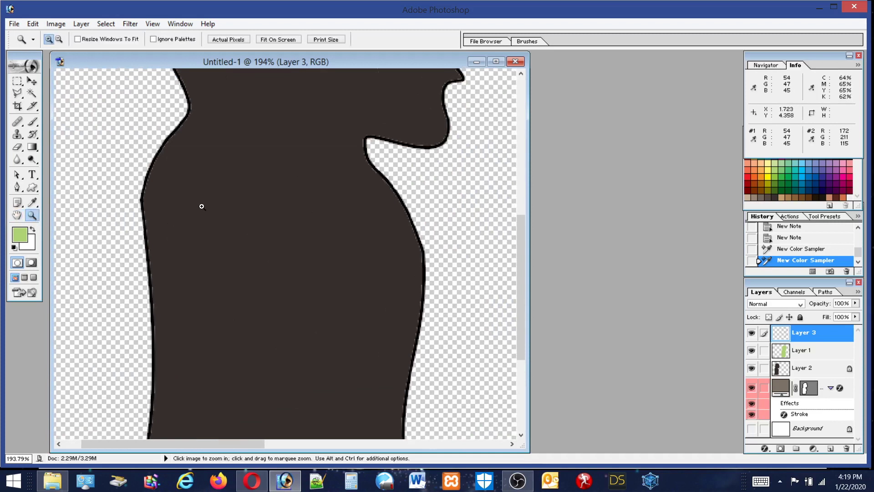
scroll(368, 183, up, 5)
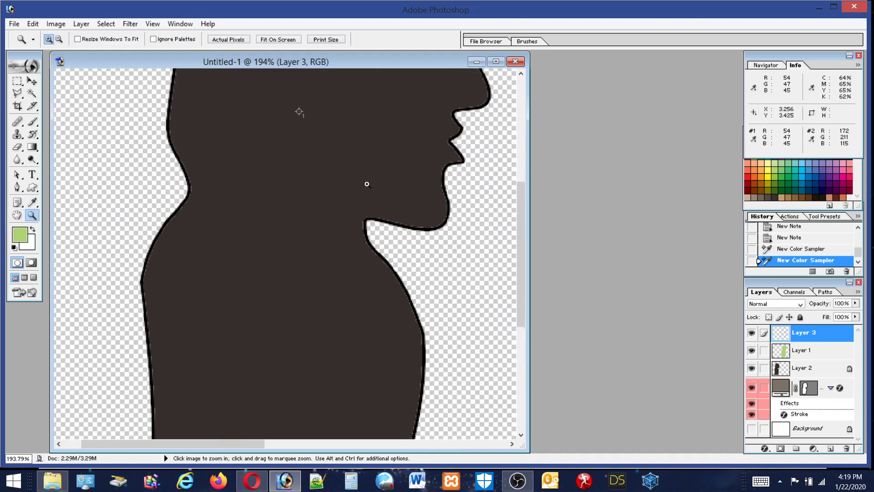
Fit the image on screen, return it to 100% zoom, and widen the document window to show both figures
alt+click(288, 185)
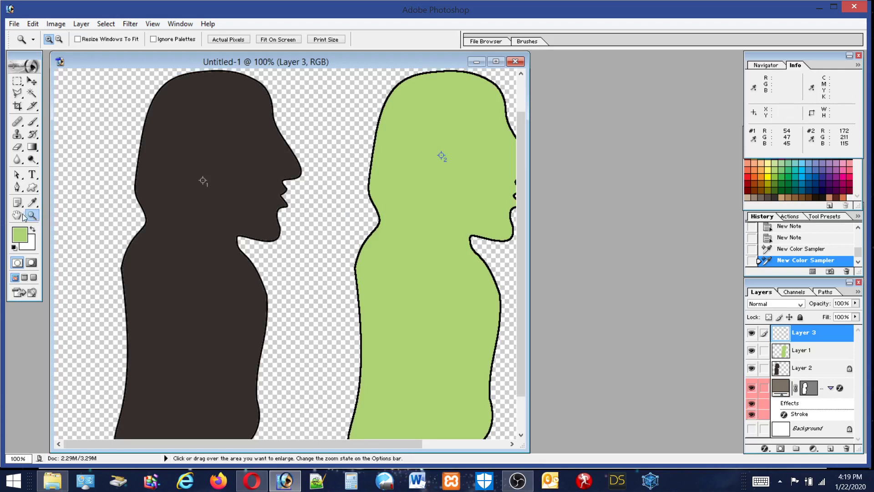
double_click(18, 215)
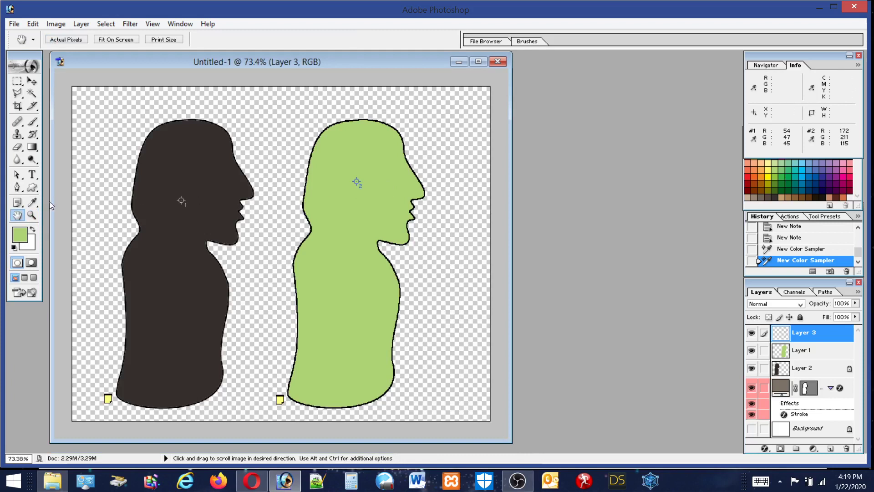
double_click(32, 215)
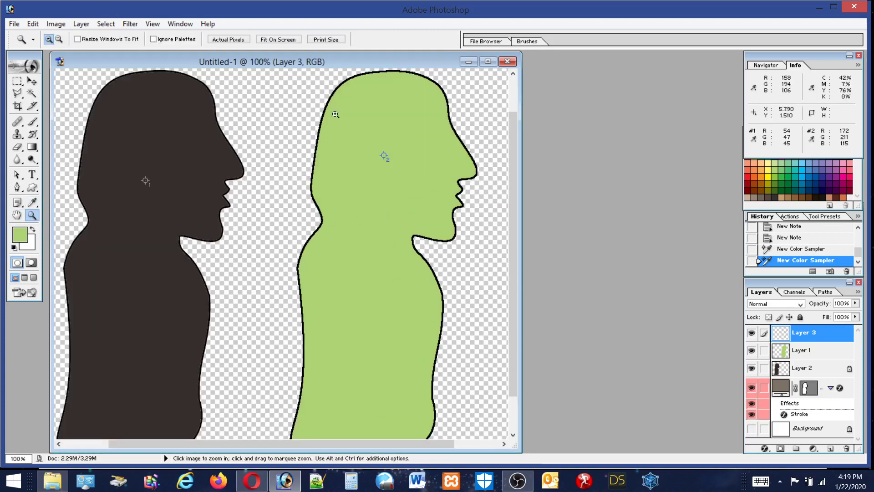
drag(521, 229, 713, 230)
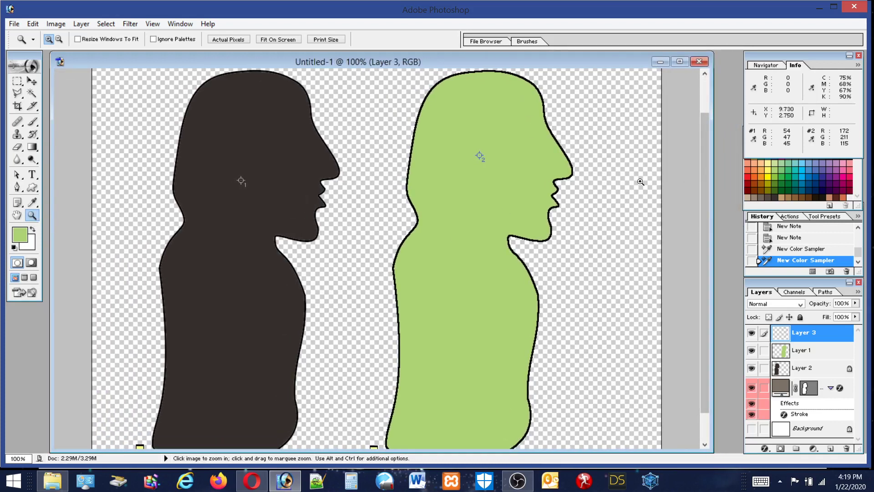
Draw a large green, stroked custom shape across both figures' middles and select its path with the Direct Selection tool
click(32, 189)
drag(141, 161, 461, 325)
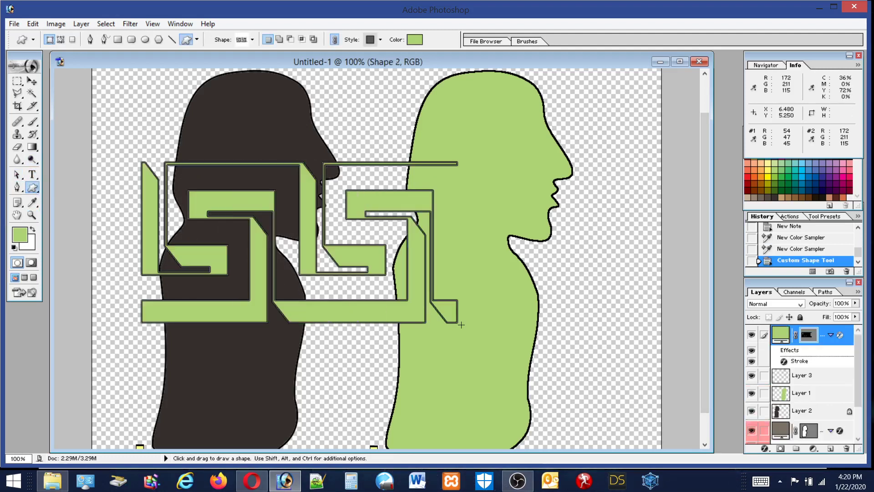
click(19, 177)
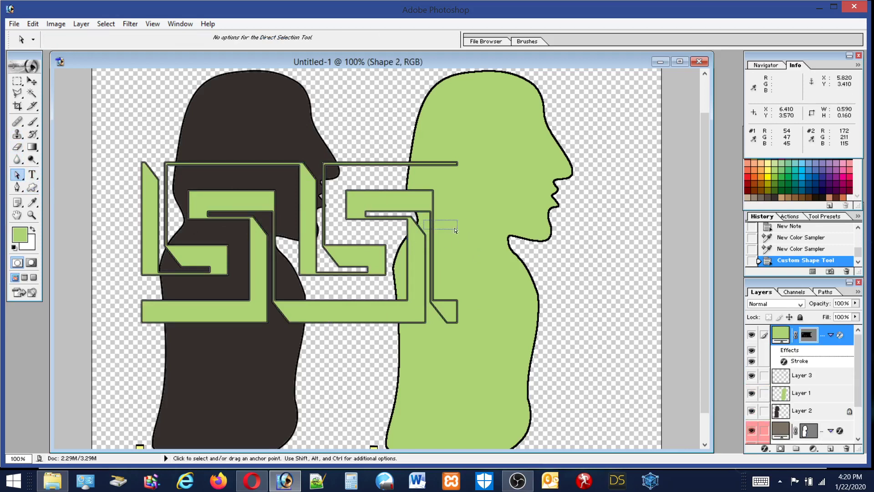
click(382, 207)
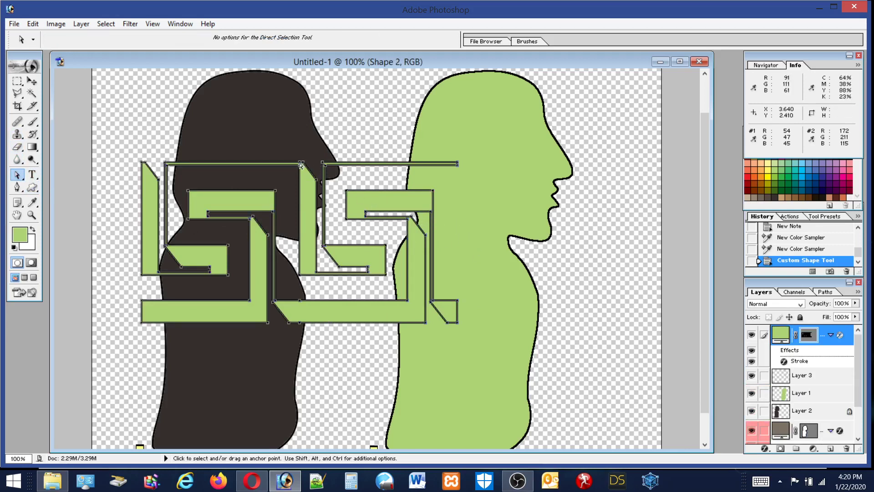
Reshape the custom shape's upper edge by pulling individual anchor points into a low peak and a tall spike, and deselect the path
drag(301, 165, 259, 156)
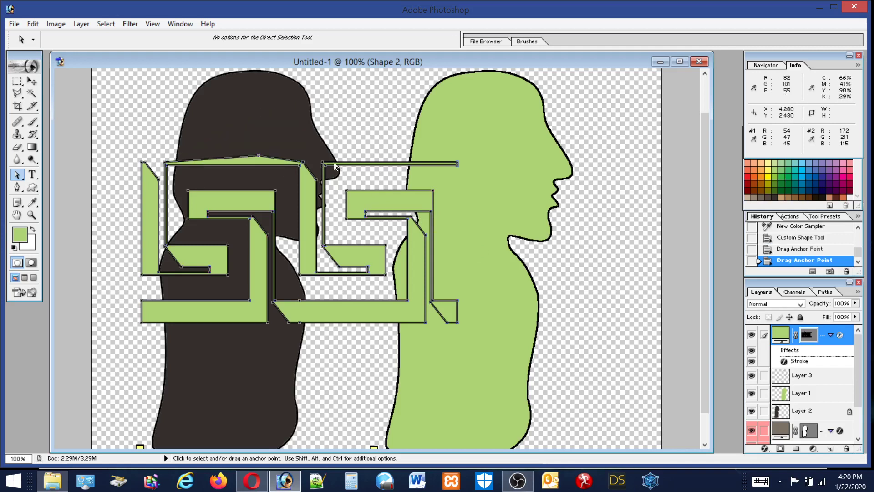
drag(326, 166, 314, 85)
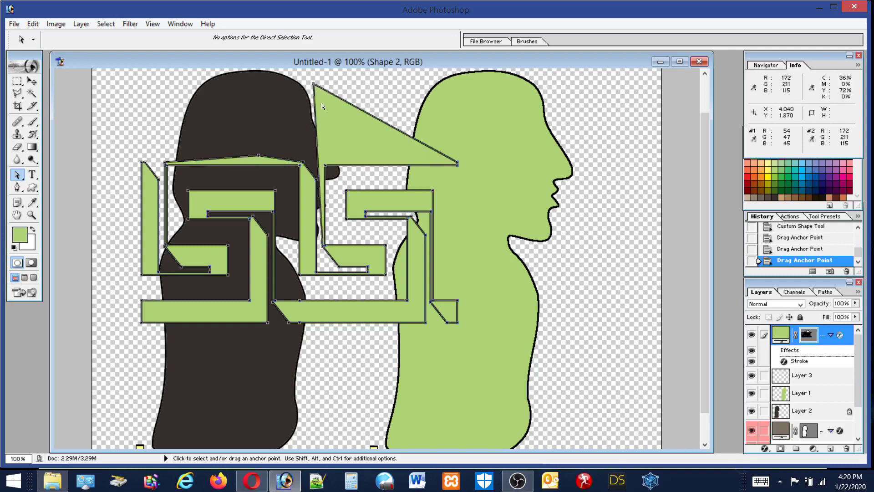
drag(327, 167, 350, 173)
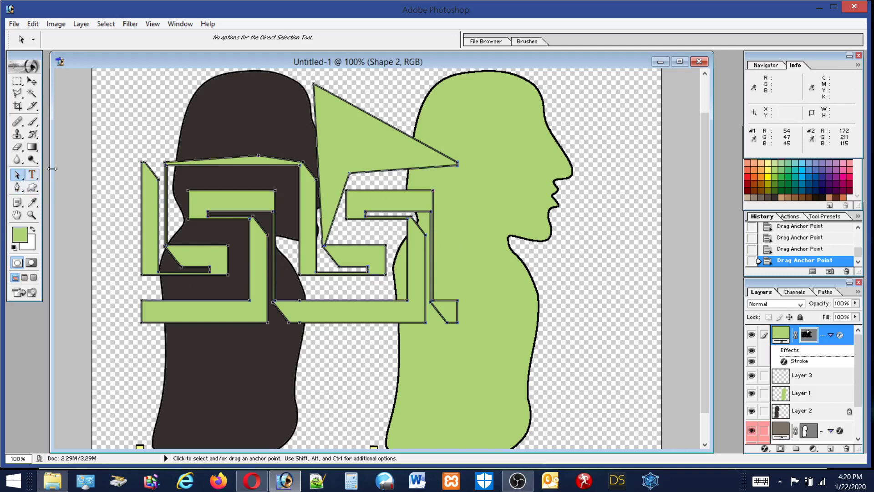
click(118, 132)
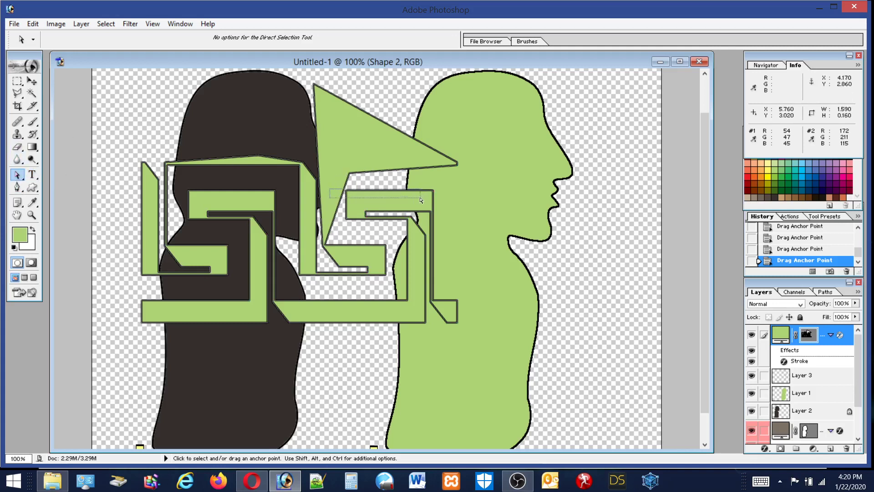
Select groups of anchor points in the custom shape's half nearest the green figure and shift them down, with some inner points pulled back up
click(331, 212)
drag(328, 213, 489, 343)
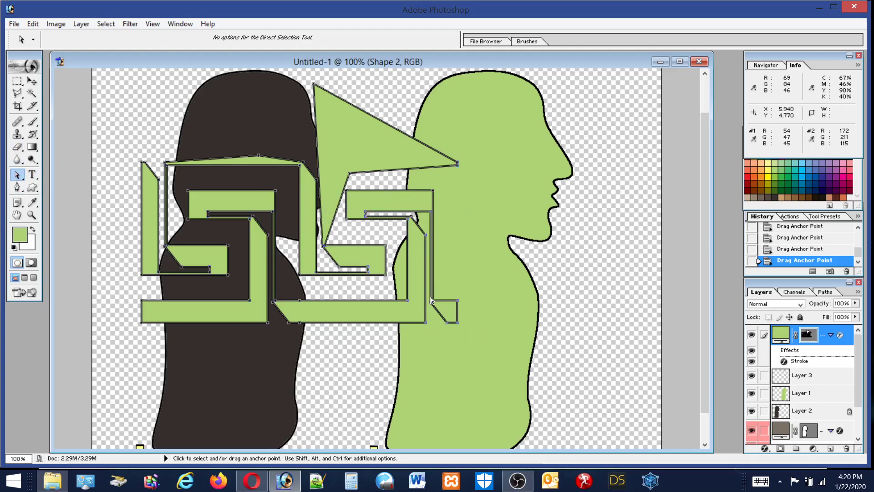
drag(414, 302, 393, 384)
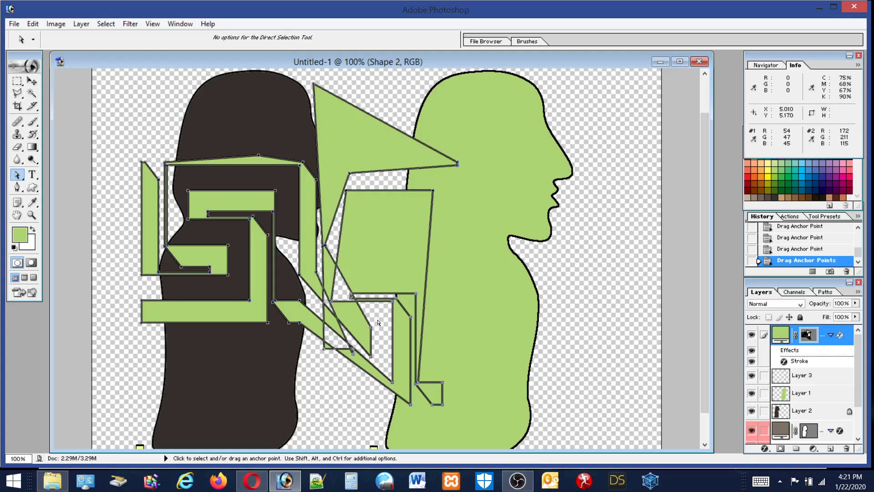
drag(426, 320, 585, 264)
drag(414, 298, 399, 206)
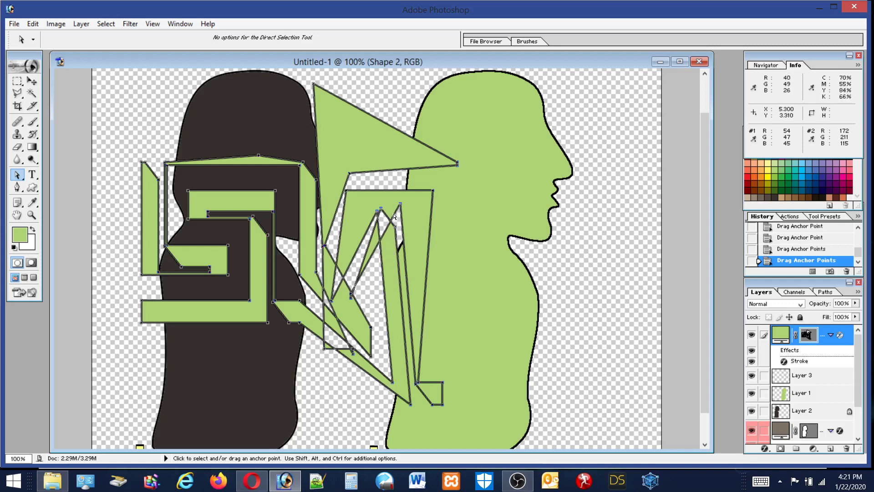
Nudge the custom shape's inner peak points between the figures, and pull two of them well down toward the crossing lines
drag(383, 211, 379, 206)
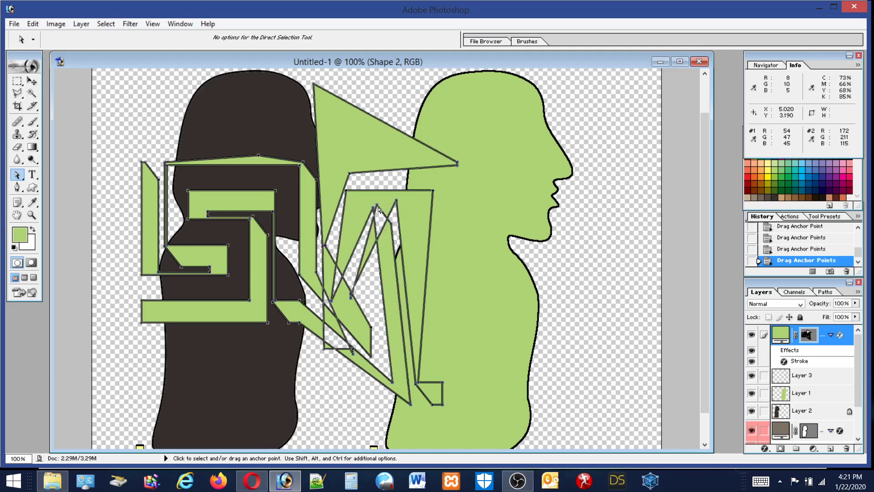
drag(378, 208, 384, 201)
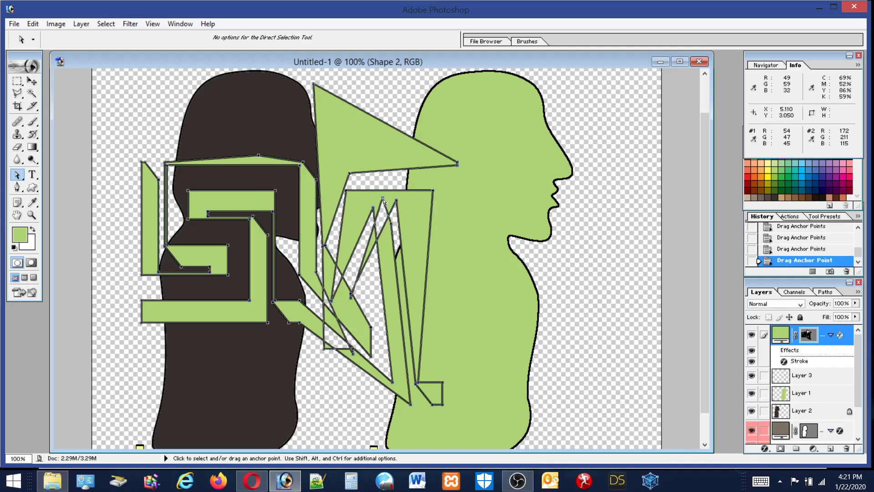
drag(384, 202, 365, 279)
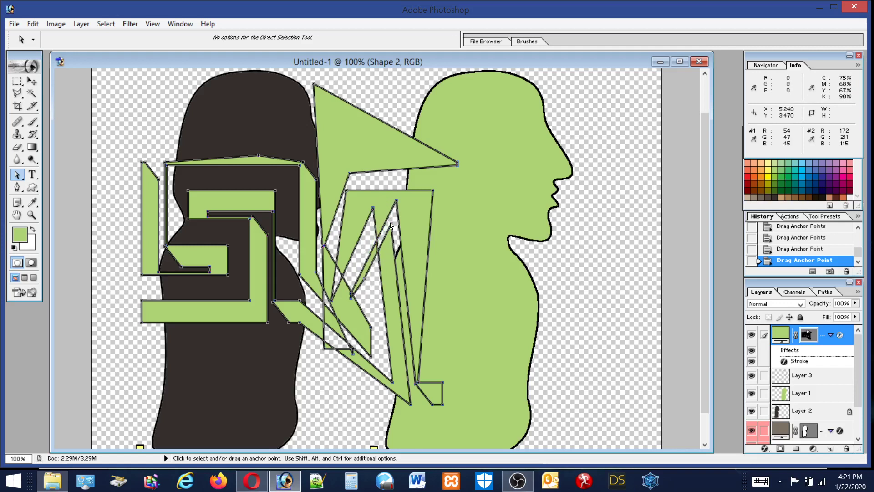
drag(391, 225, 375, 287)
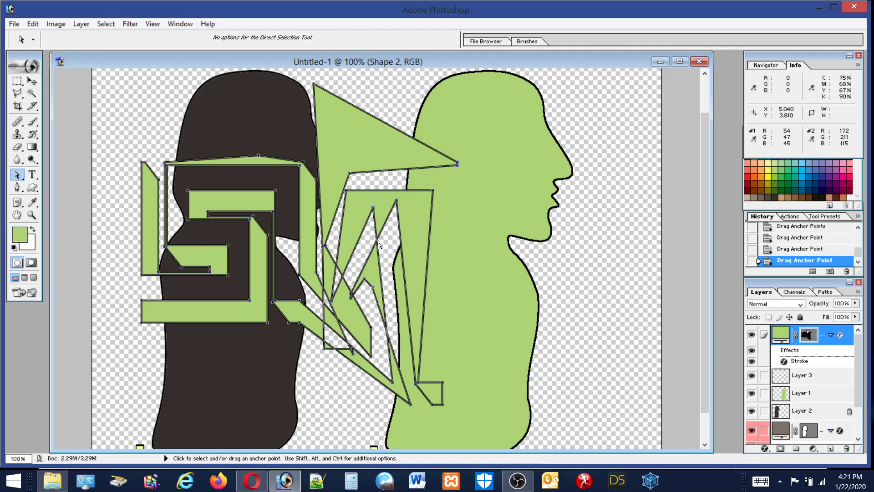
Pull four inner anchor points of the custom shape outward across the green figure to form a wide panel from neck to lower torso
drag(373, 287, 484, 200)
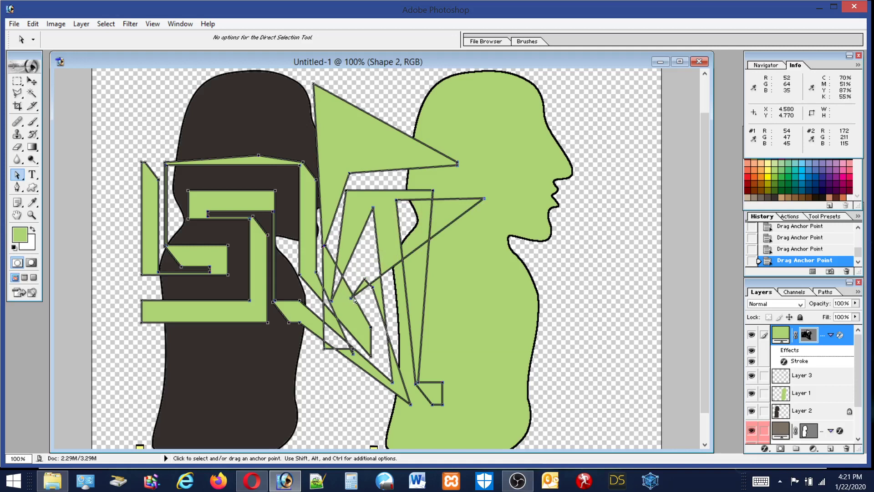
drag(351, 301, 497, 236)
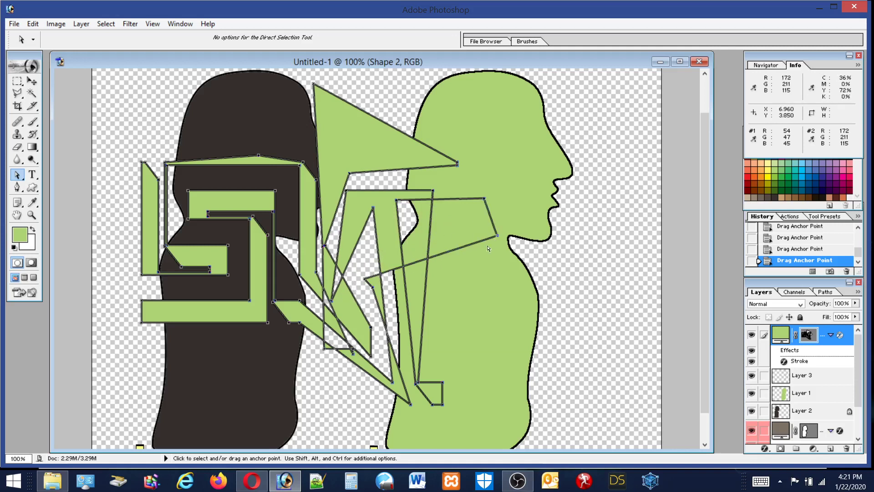
drag(364, 279, 495, 282)
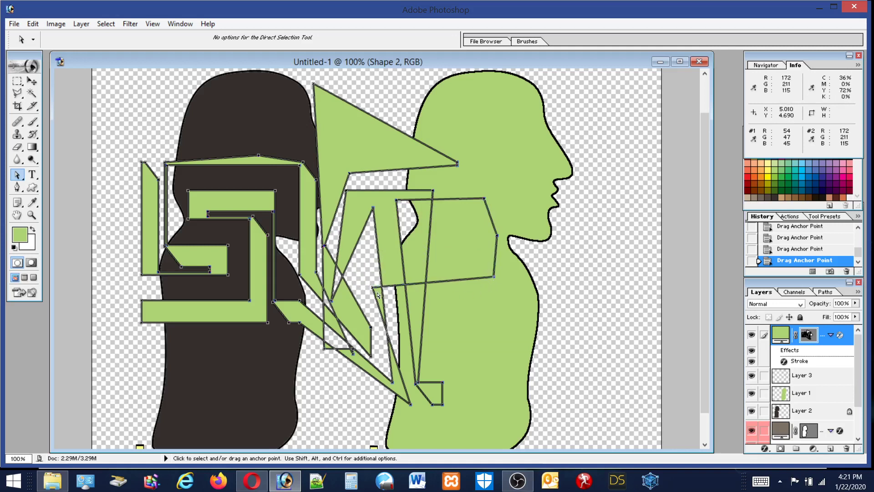
drag(373, 288, 503, 427)
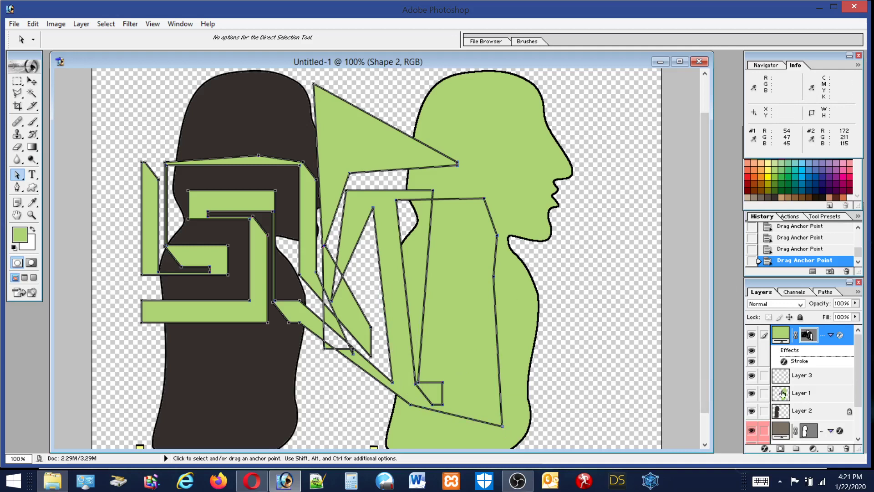
Hide Layer 1 and Layer 3, and move the inner corner point near the custom shape's lower notch up and outward
click(752, 393)
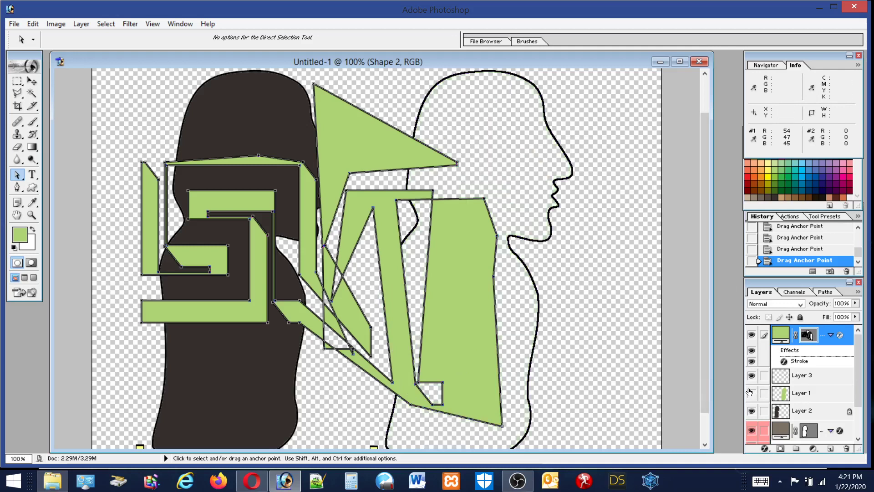
click(752, 378)
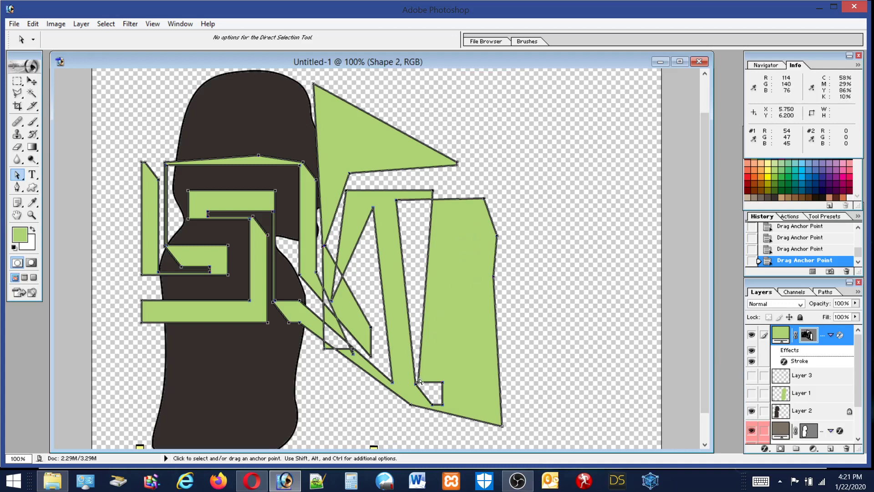
drag(419, 382, 447, 352)
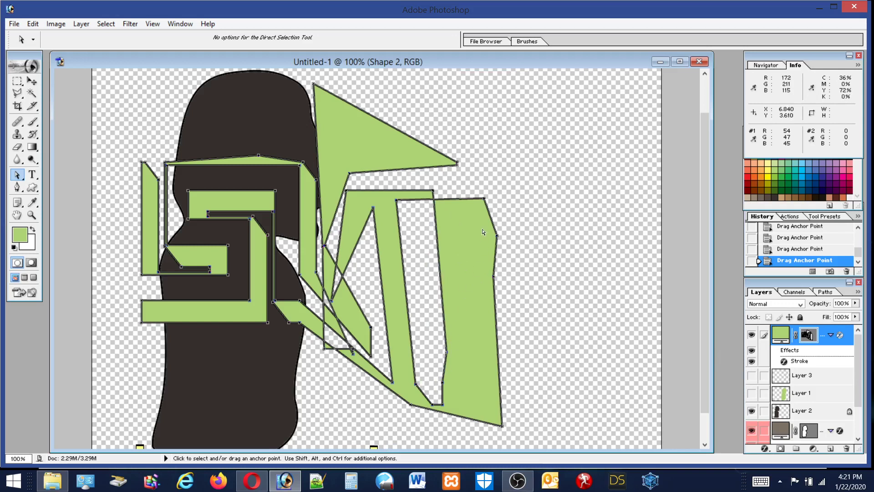
Pull the wide panel's four outer anchor points back inward to leave narrow bands, and stretch another lower point outward into a long spike
drag(484, 202, 387, 205)
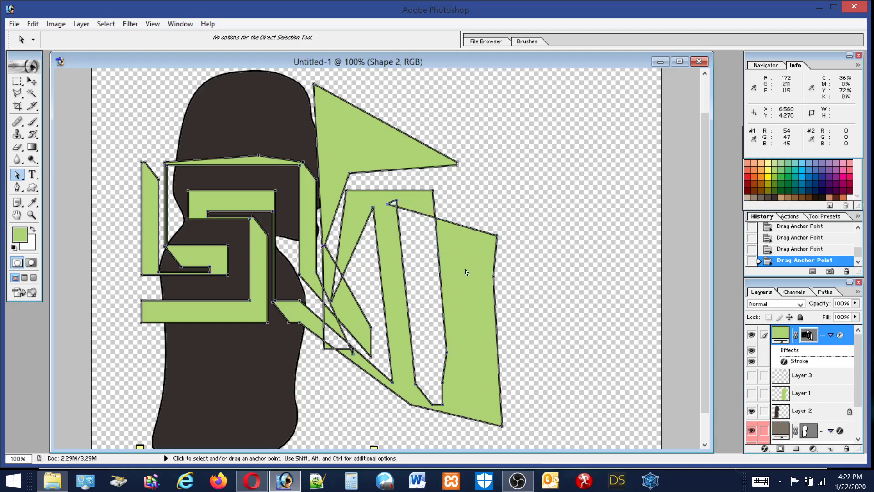
drag(497, 238, 396, 268)
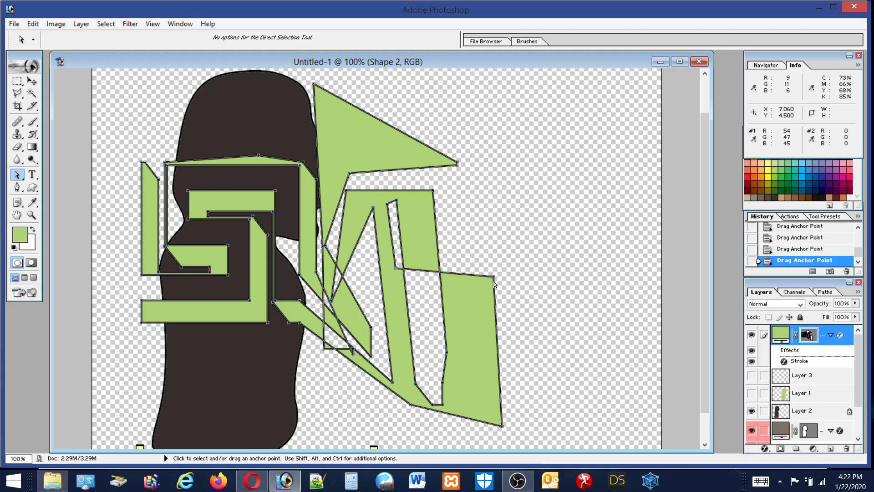
drag(495, 278, 402, 327)
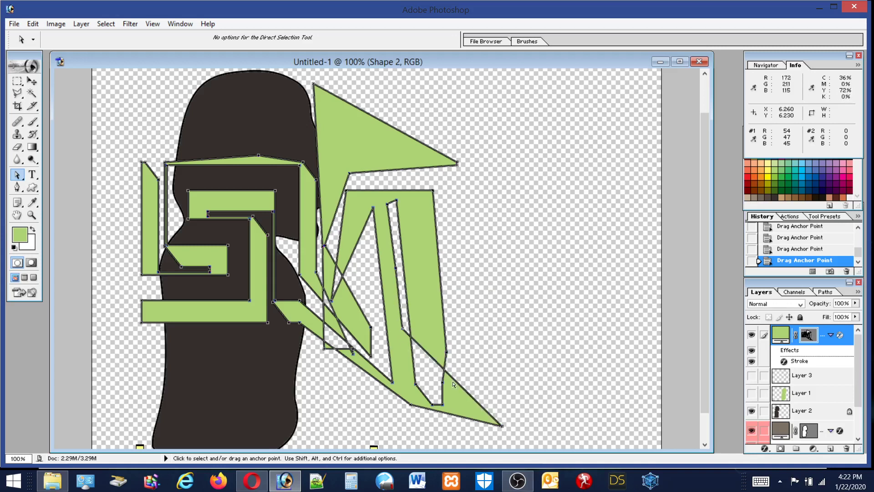
drag(500, 423, 412, 404)
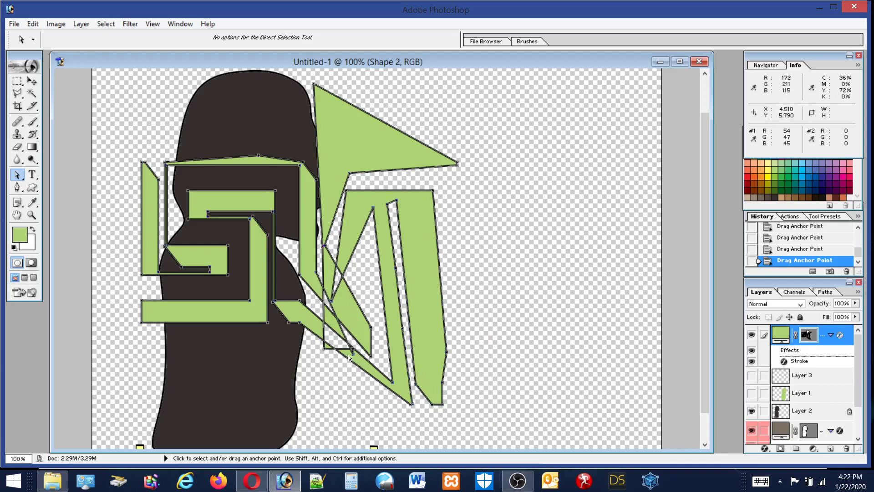
drag(352, 352, 513, 246)
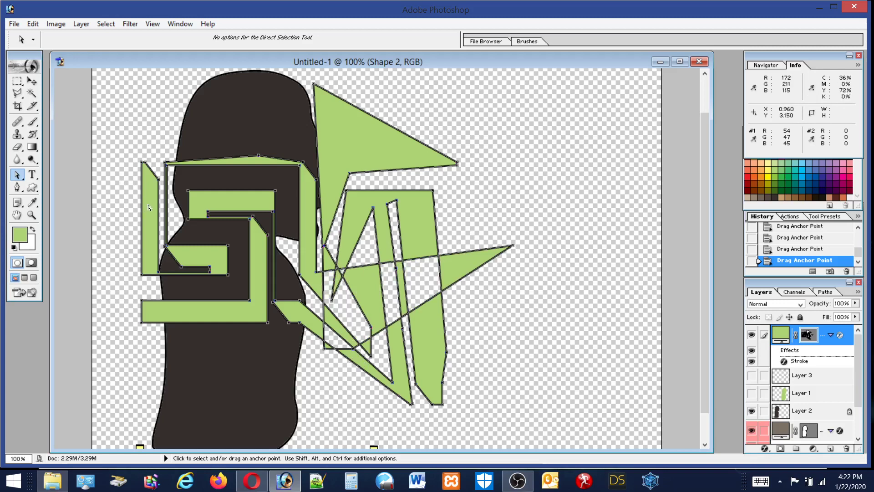
Add the text "Dowg" in Arial Black beside the custom shape and color it red from the swatches
click(31, 174)
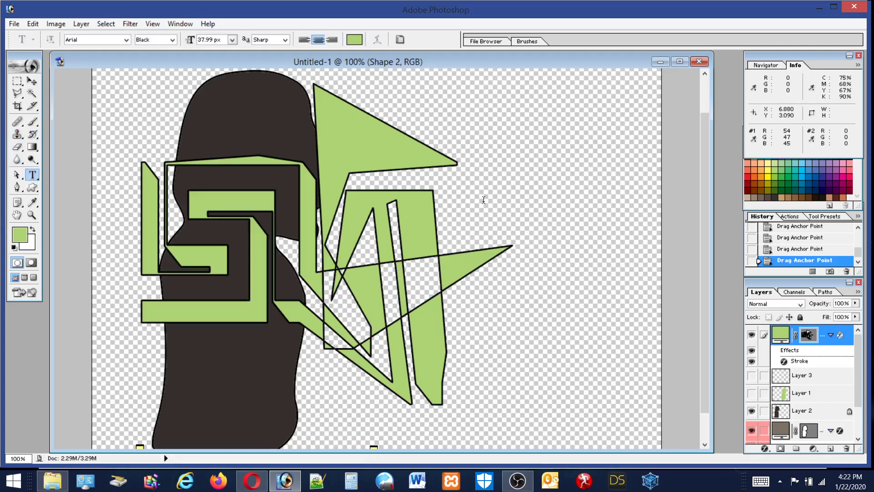
click(484, 199)
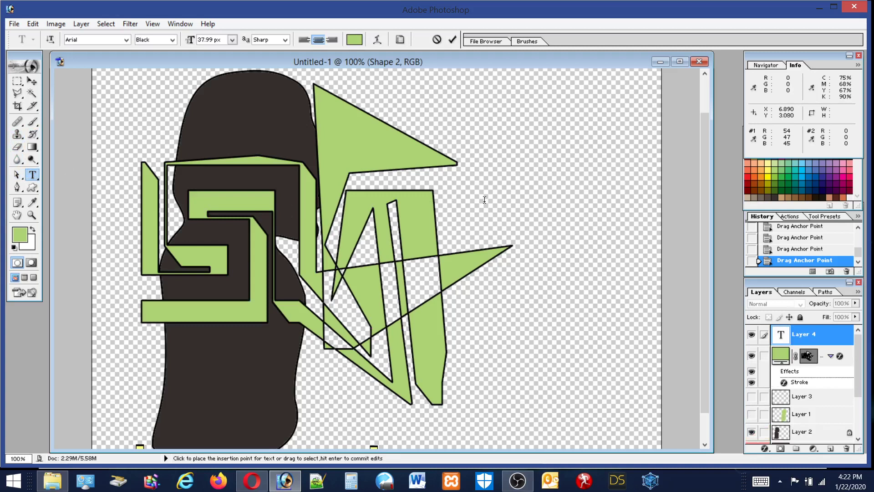
text(Dowg)
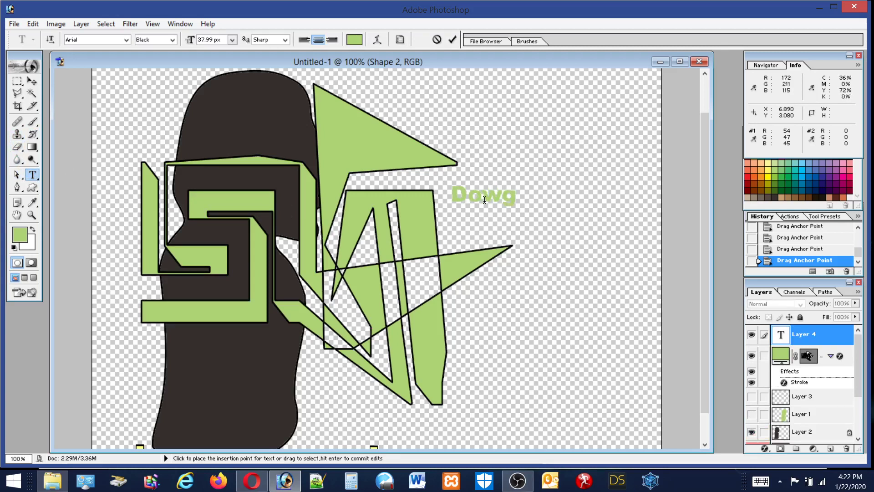
drag(451, 200, 564, 201)
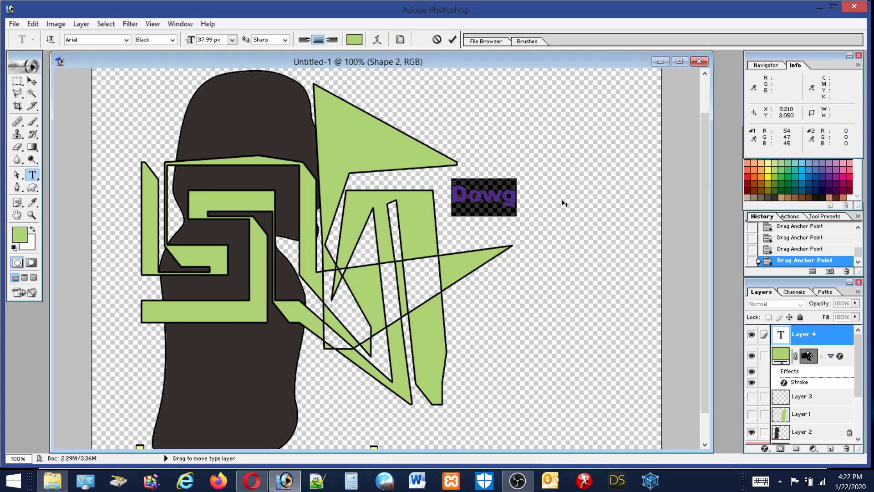
click(754, 173)
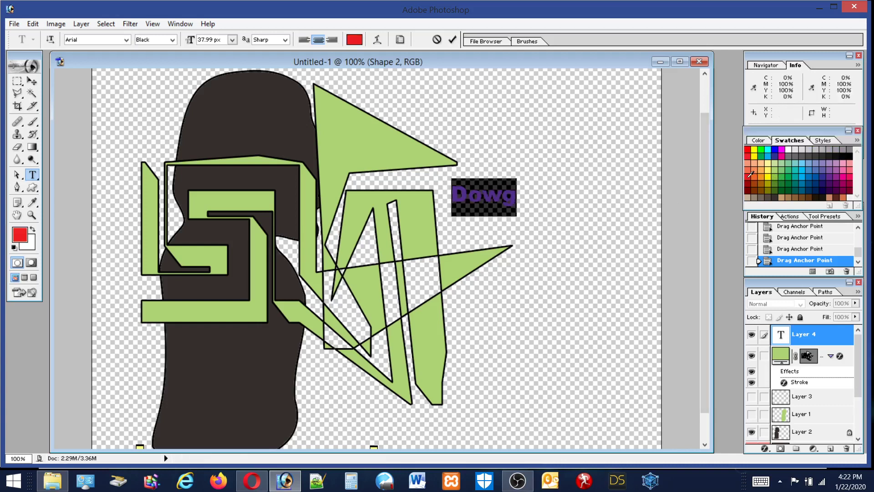
click(16, 83)
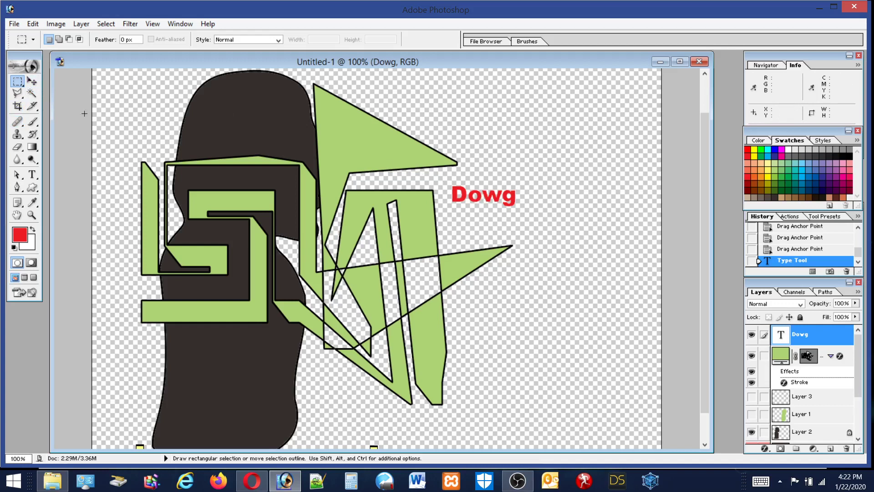
Correct the red text to read "Dog" by removing its "w", and switch to the Rectangular Marquee tool
click(33, 174)
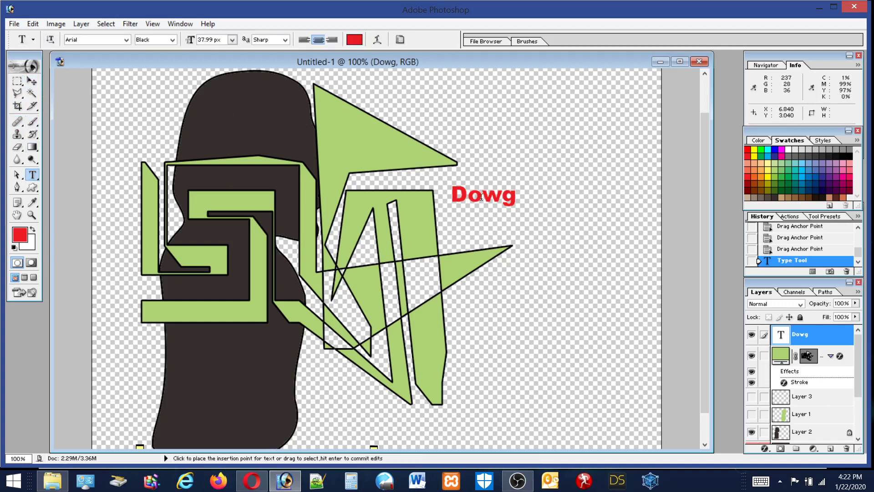
drag(483, 196, 507, 199)
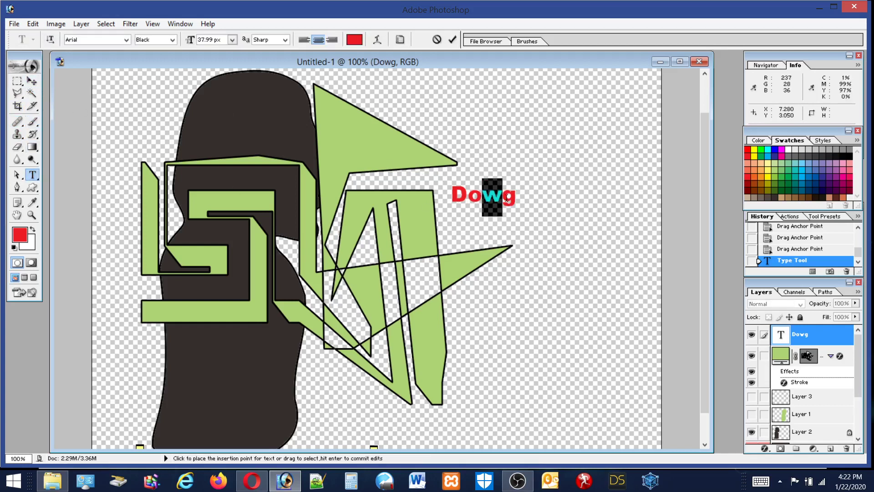
key(BackSpace)
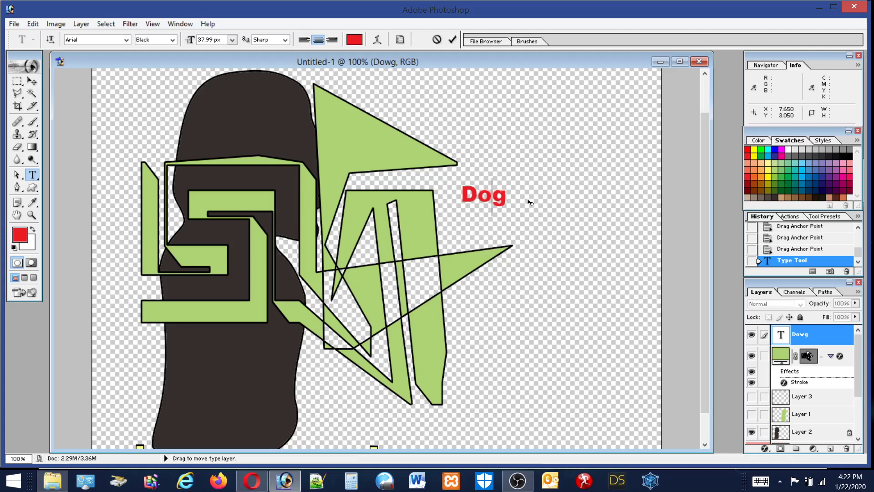
key(ctrl+Return)
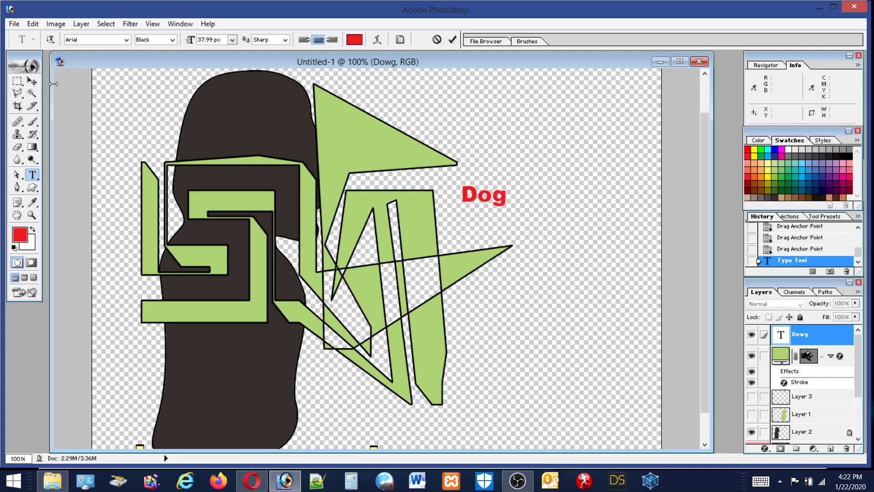
key(m)
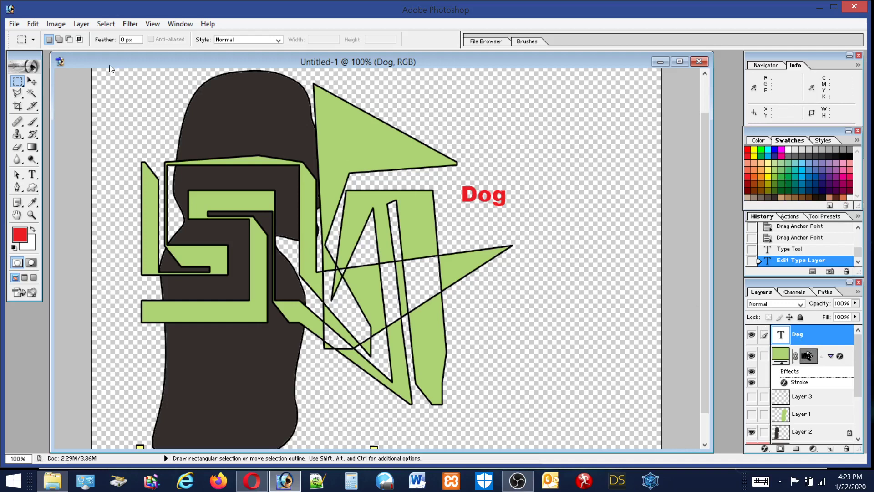
Close the Untitled-1 document without saving its changes
click(699, 62)
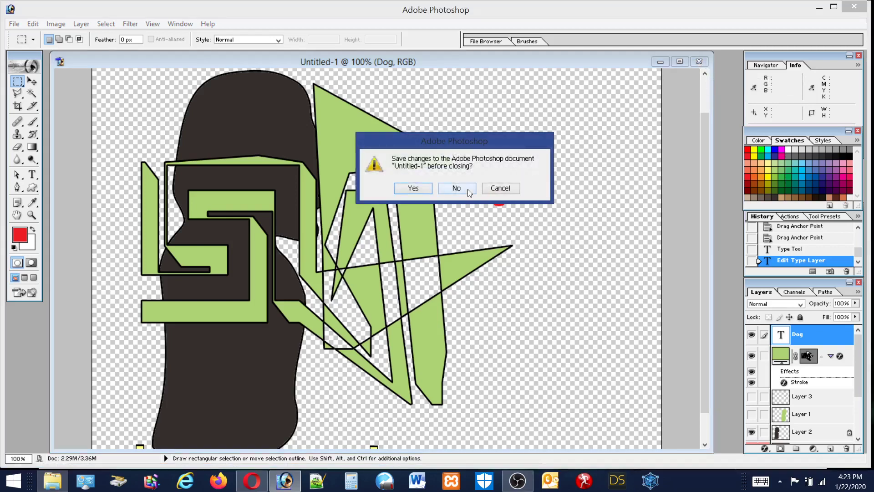
click(468, 189)
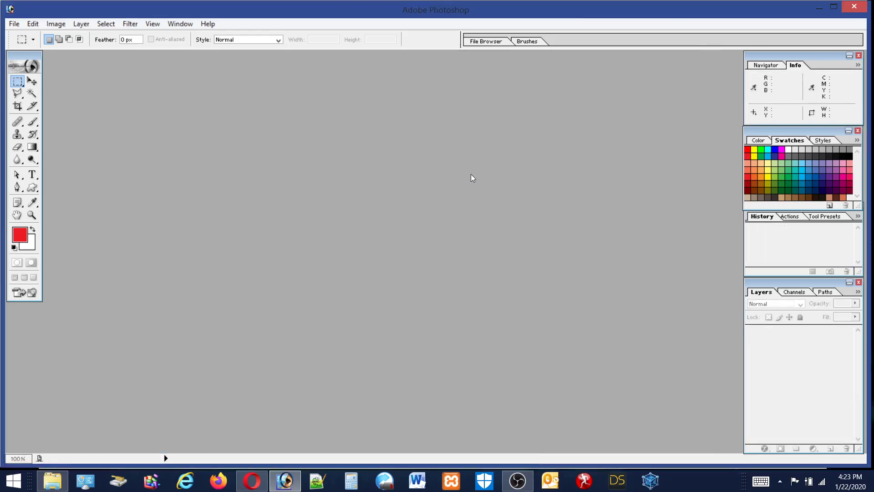